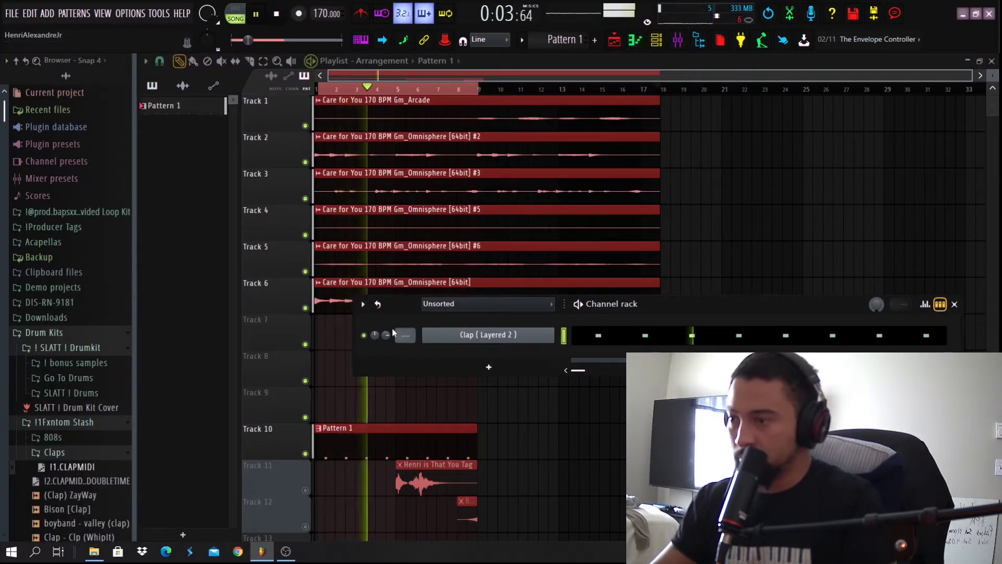
Adjust the Clap ( Layered 2 ) channel's volume and add the Snare - ( Shotta ) sample as a new channel.
left_click_drag(385, 335, 386, 323)
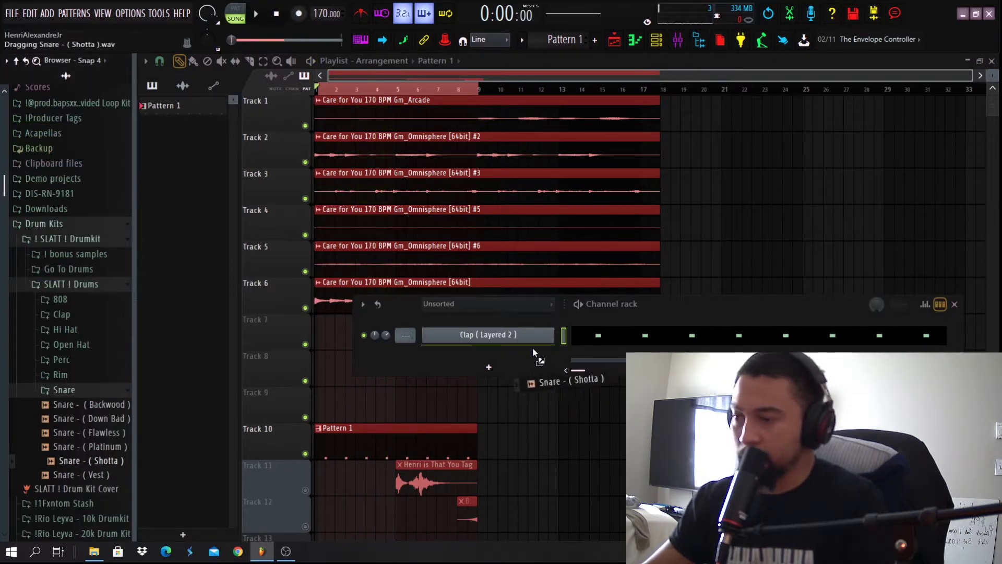
left_click_drag(534, 353, 538, 359)
left_click(657, 40)
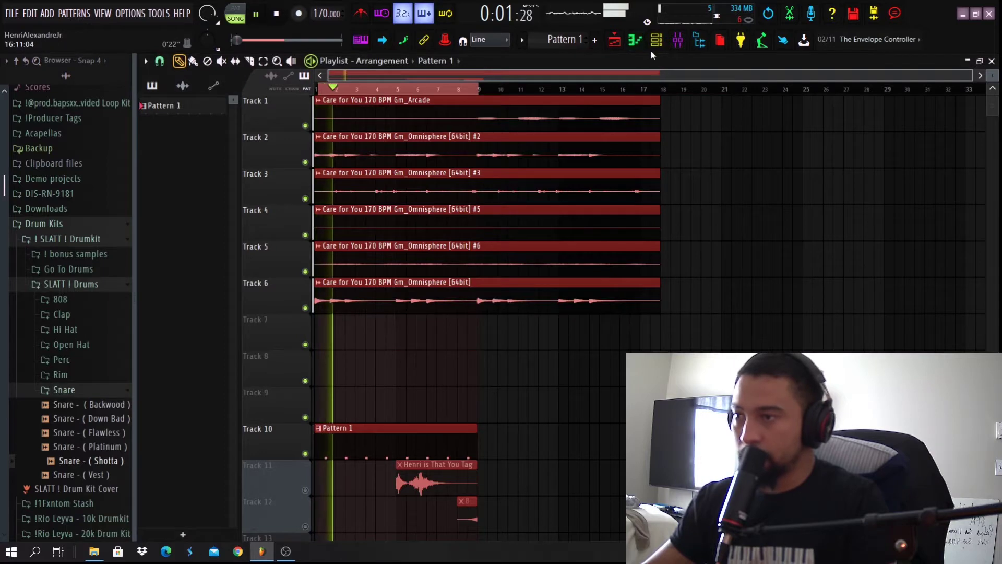
Place two C5 snare notes just before and after the start of bar 4 and lower both velocities equally.
left_click(636, 40)
scroll(381, 365, "down", 2)
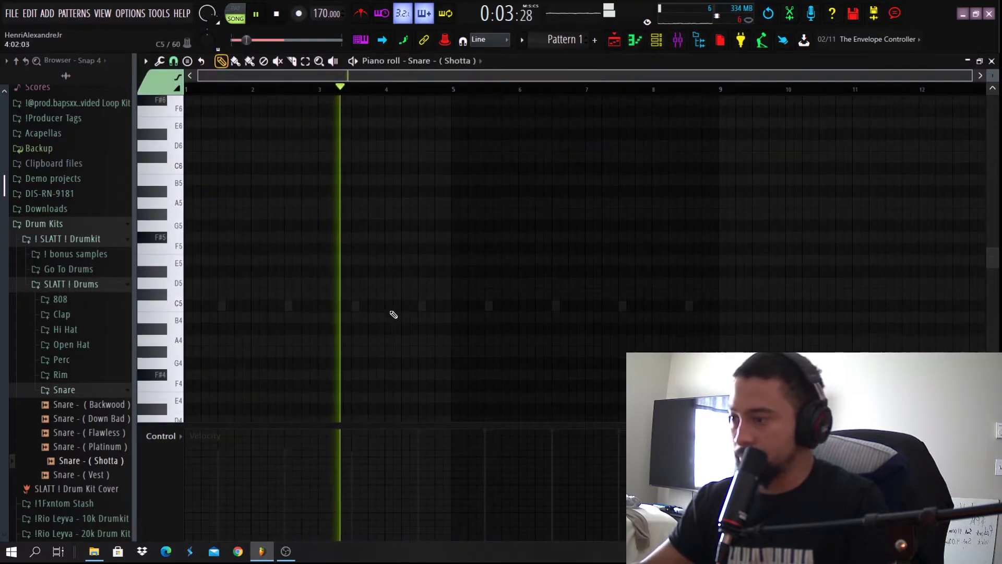
left_click(382, 302)
left_click(397, 301)
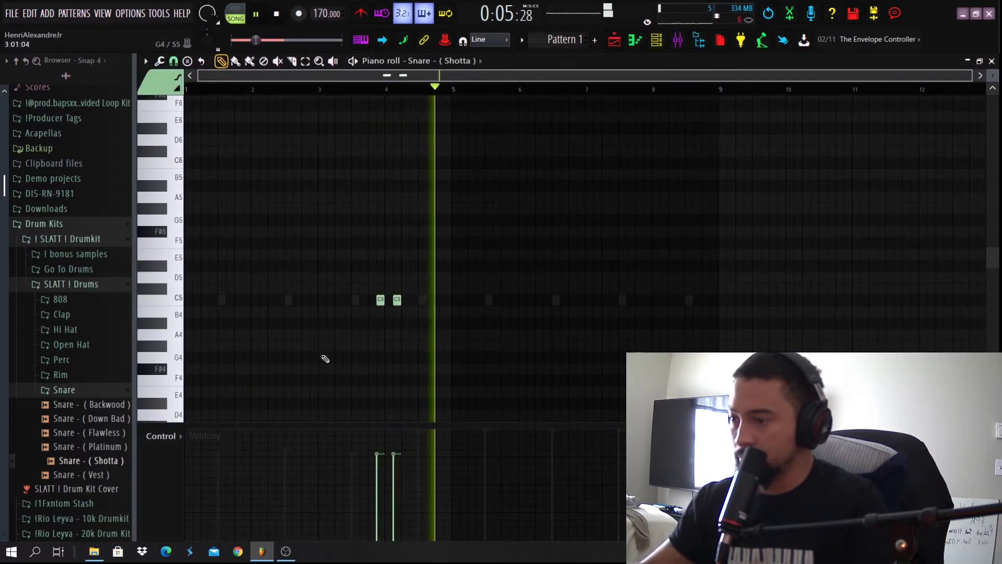
key("space")
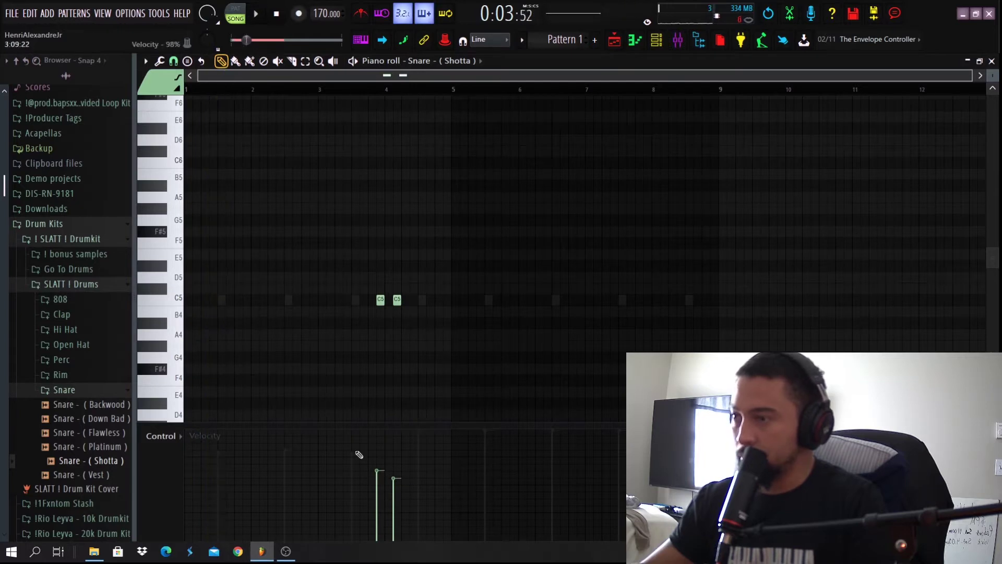
left_click(395, 472)
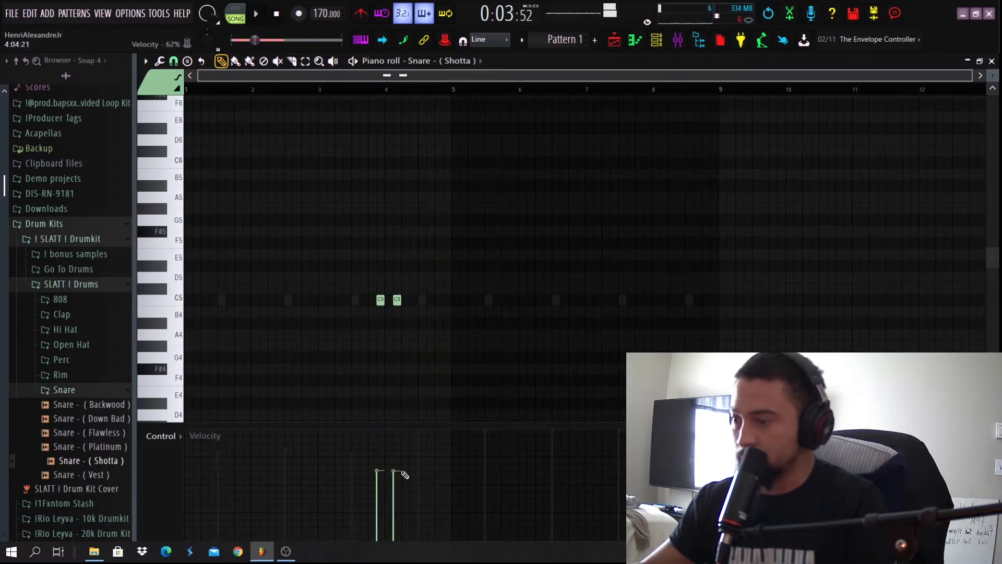
Add five more C5 snare notes at 4:15, 6:03, mid bar 7, the end of bar 7 and early bar 8.
left_click(446, 300)
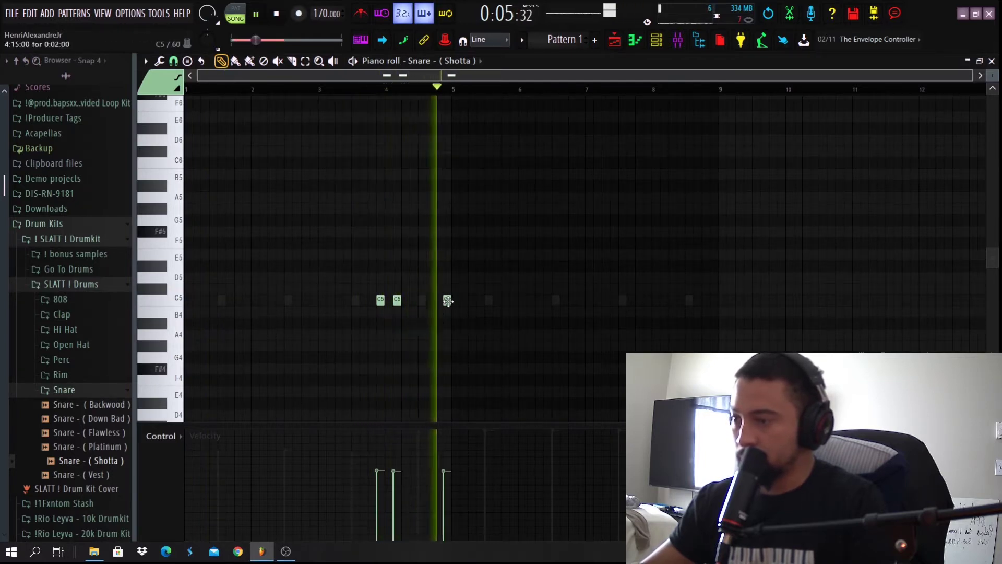
left_click(531, 299)
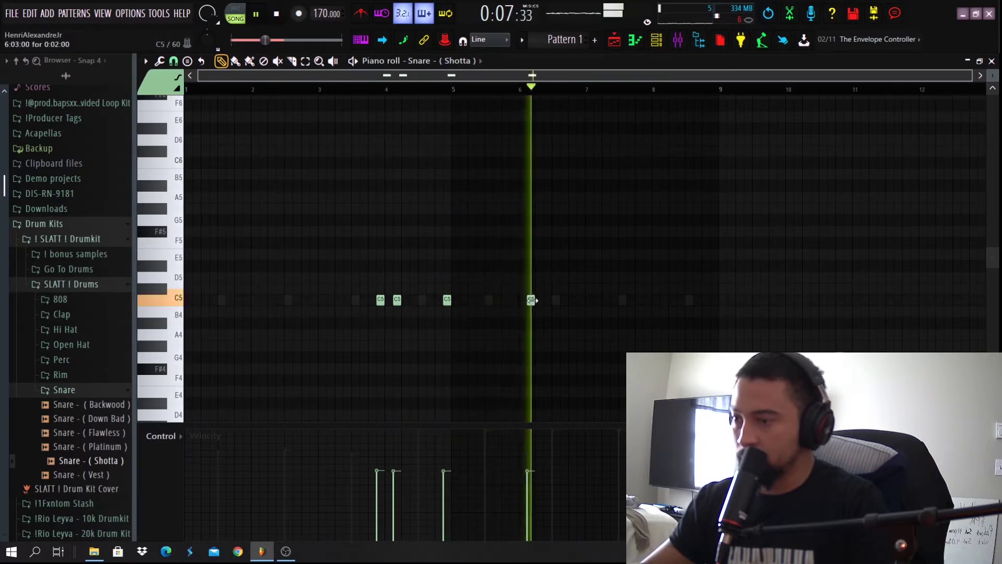
left_click(616, 300)
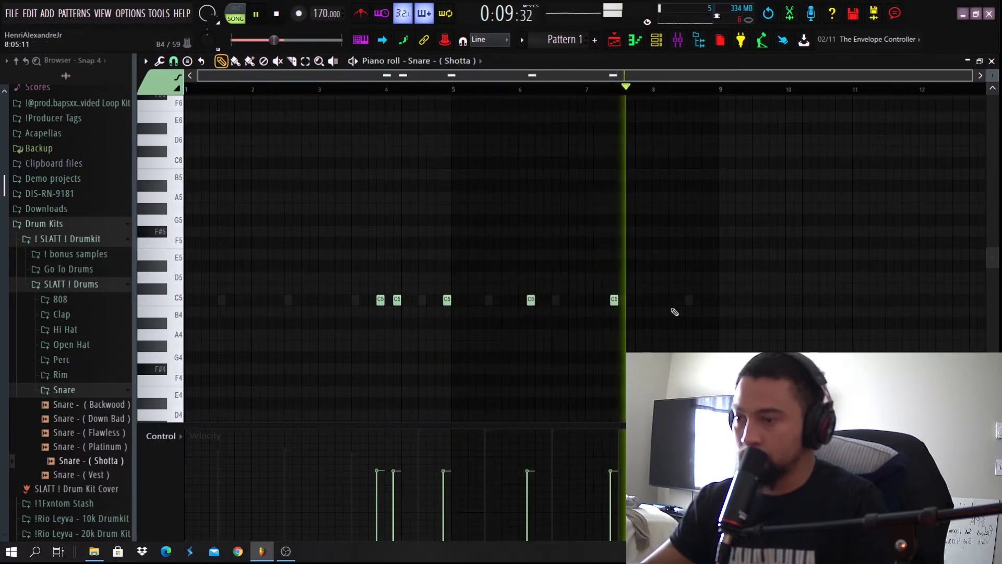
left_click(664, 300)
left_click(648, 299)
scroll(650, 346, "up", 2)
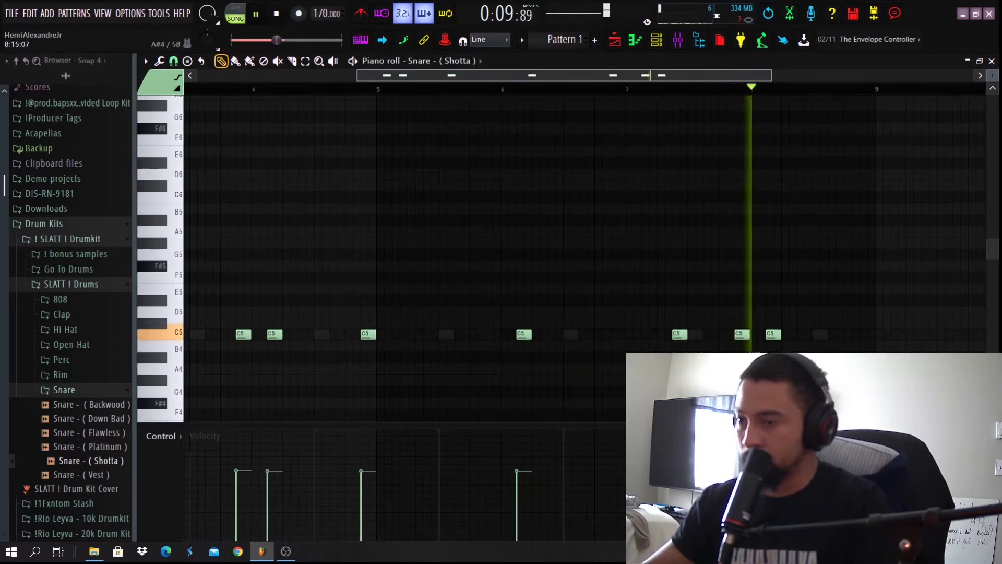
Raise the velocity of all snare notes together and adjust the Snare - ( Shotta ) channel's volume.
key("space")
scroll(600, 347, "down", 2)
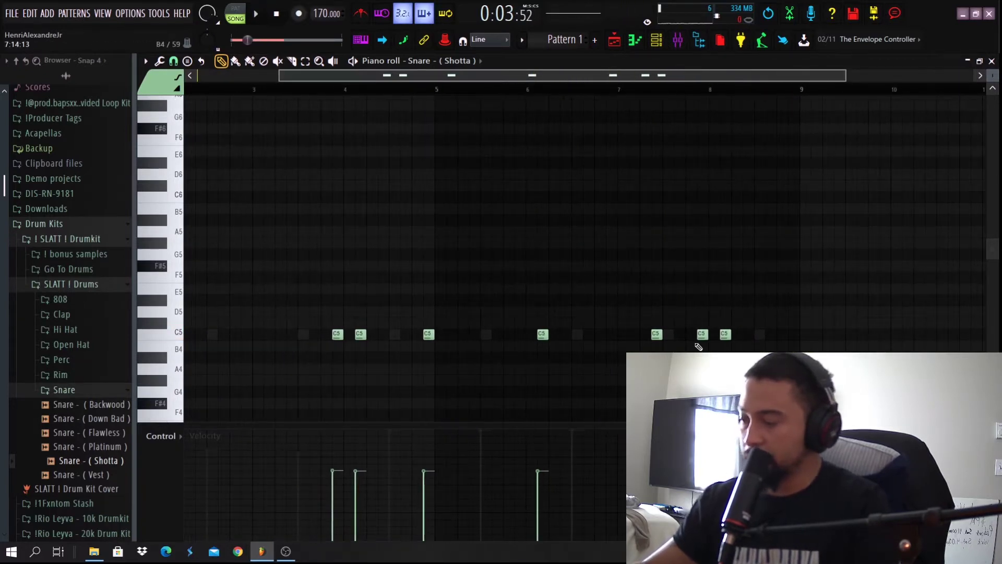
key("ctrl+a")
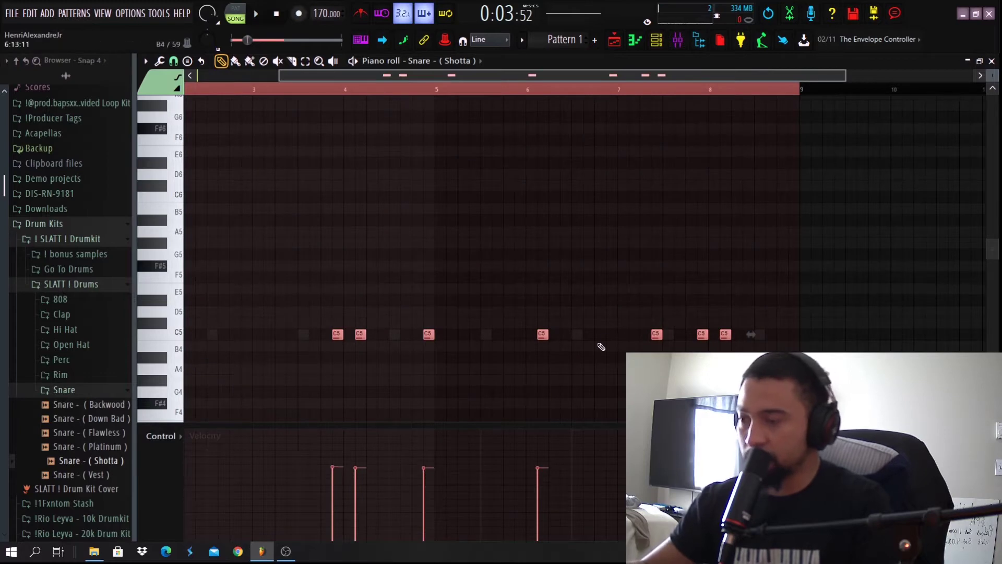
key("space")
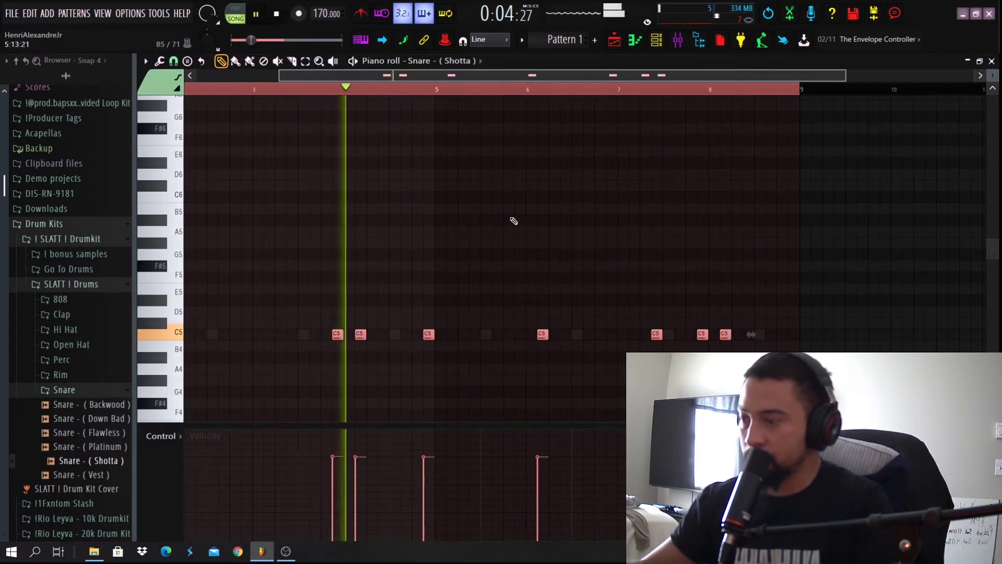
key("F6")
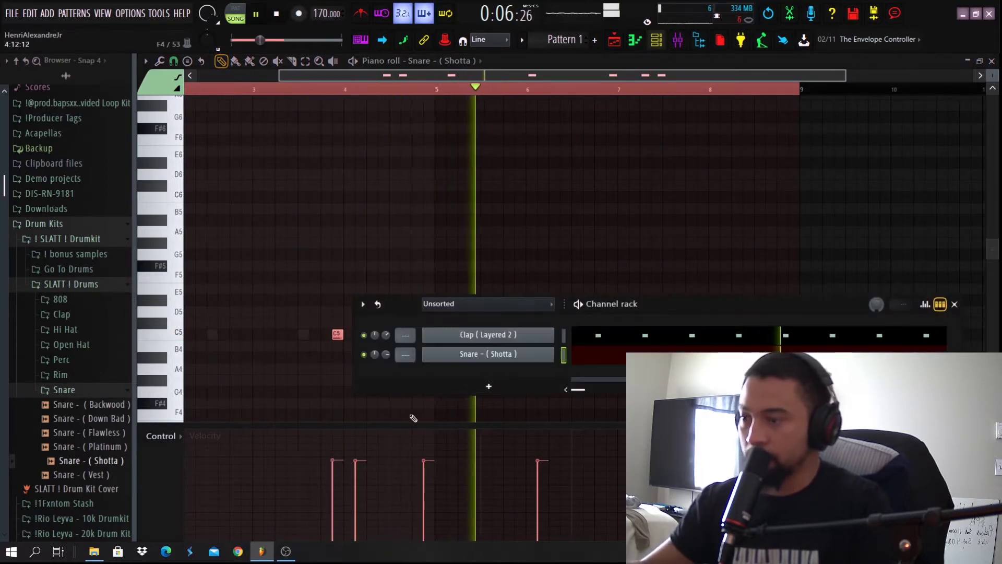
mouse_move(386, 355)
left_mouse_down()
mouse_move(386, 368)
mouse_move(386, 349)
left_mouse_up()
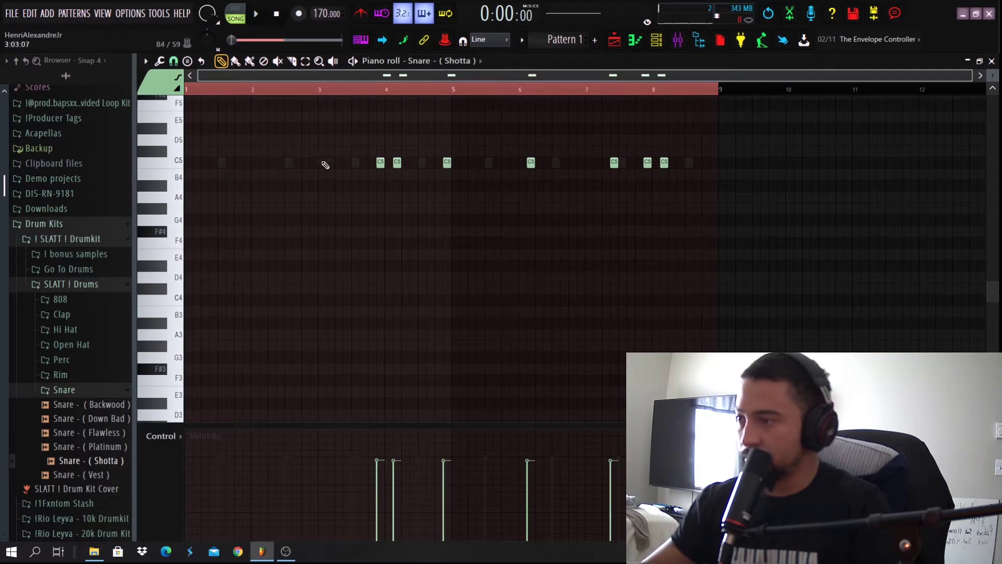
Add a C5 snare note at 1:07 and play back the pattern.
left_click(213, 162)
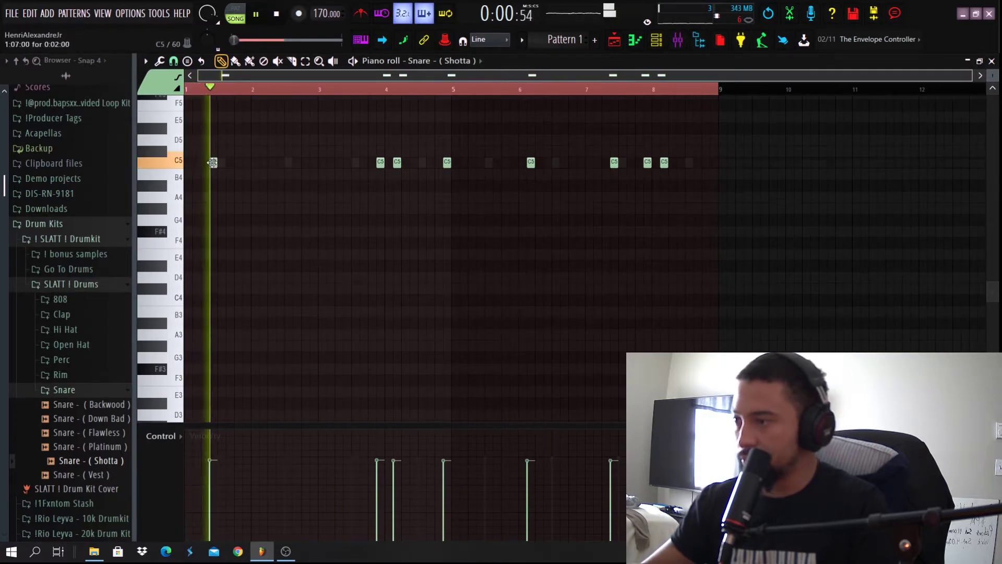
key("space")
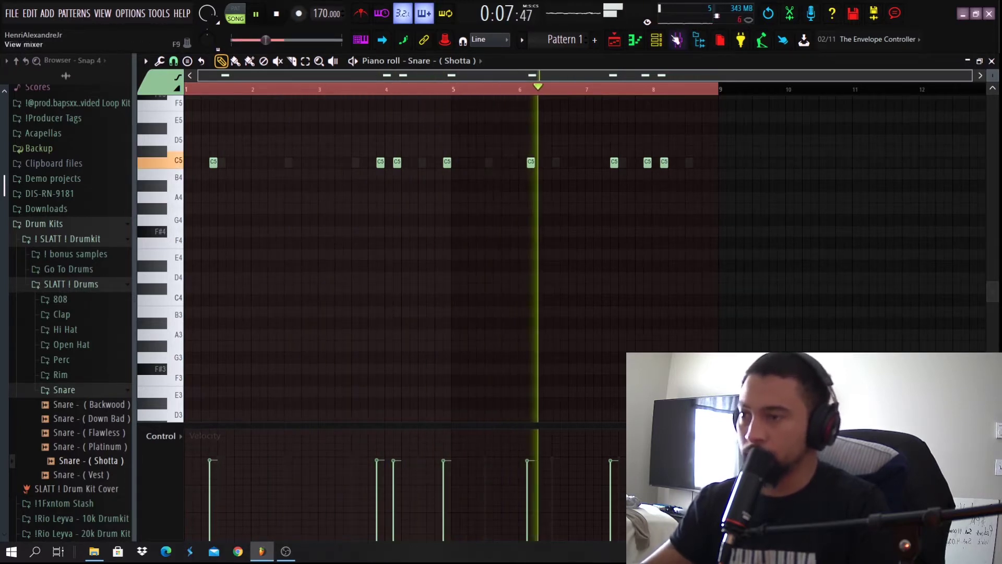
Add the 808 ( Basic Spinz ) sample from the Go To Drums 808s folder as a new channel.
key("F6")
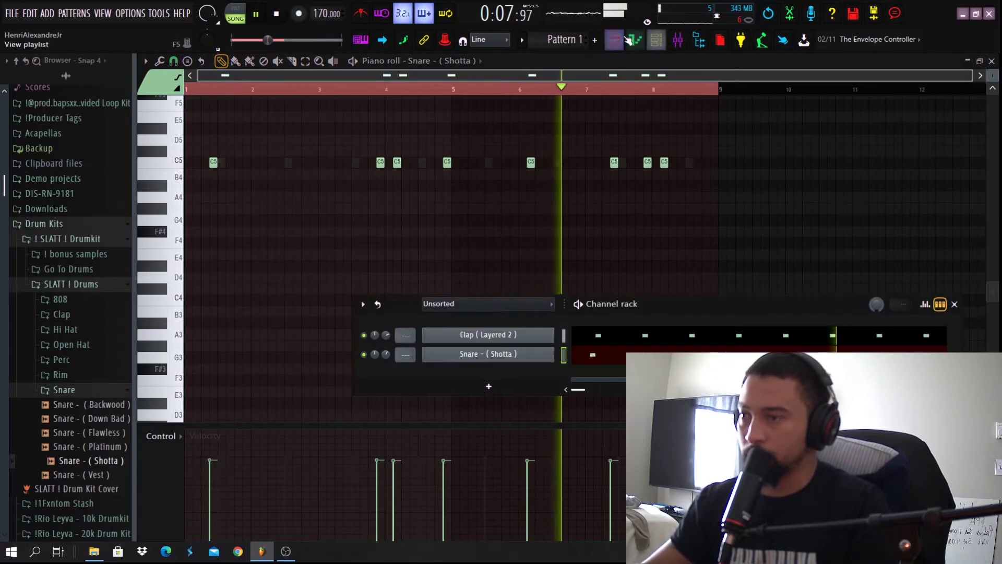
left_click(94, 303)
left_click(84, 357)
left_click(83, 385)
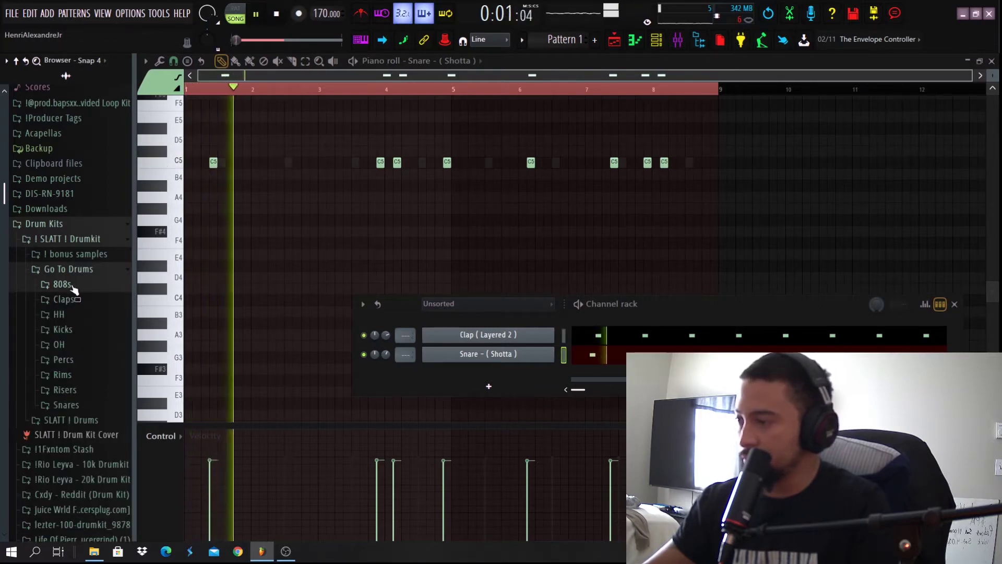
key("space")
left_click_drag(67, 302, 499, 334)
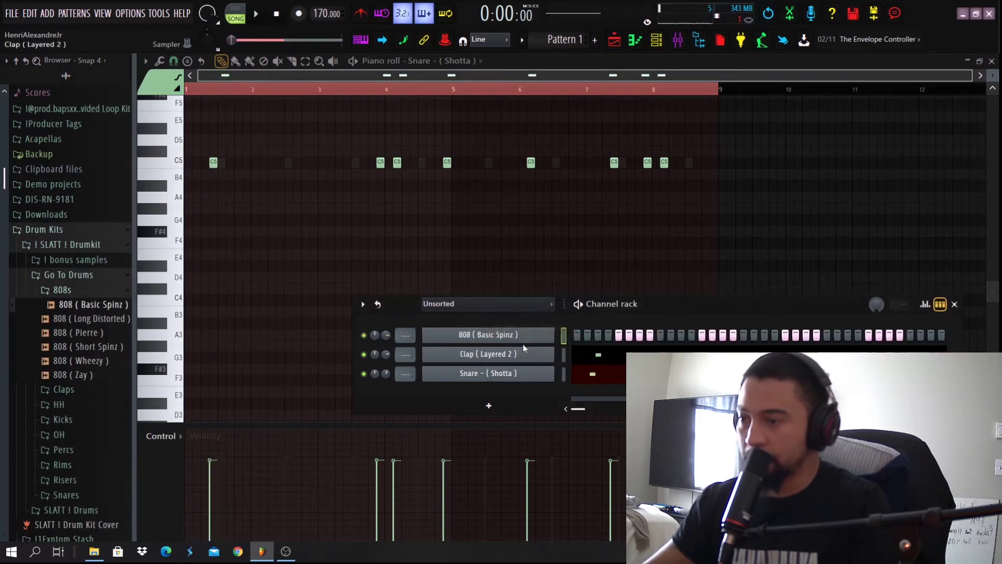
Open the 808 ( Basic Spinz ) channel in the piano roll.
right_click(557, 330)
left_click(609, 411)
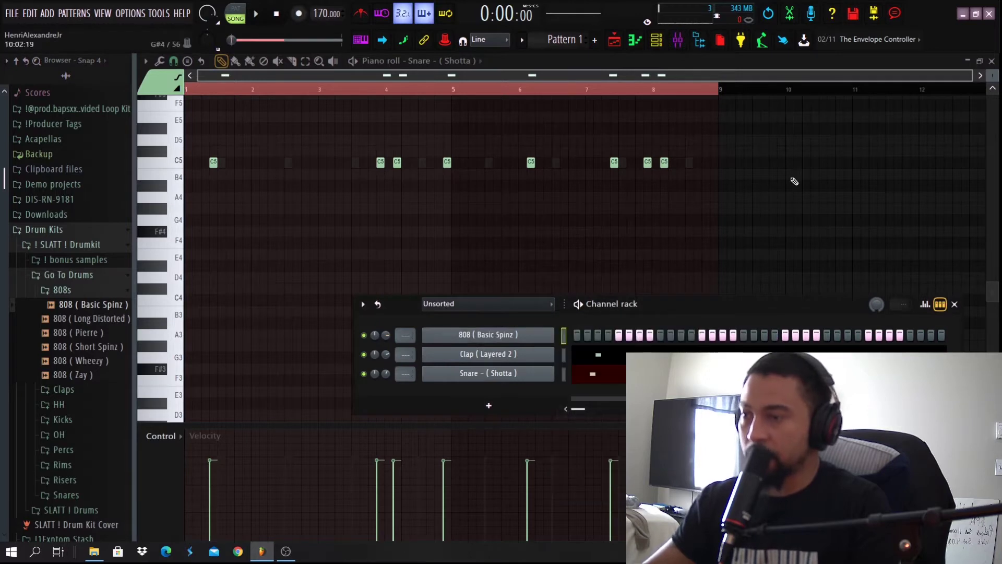
left_click(646, 44)
left_click(619, 41)
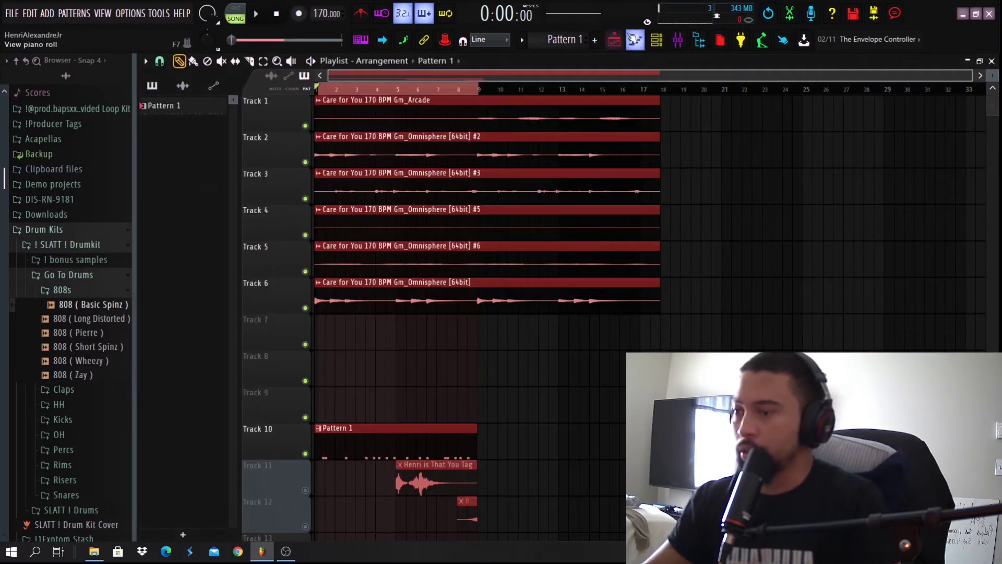
left_click(636, 42)
left_click(399, 63)
left_click(661, 62)
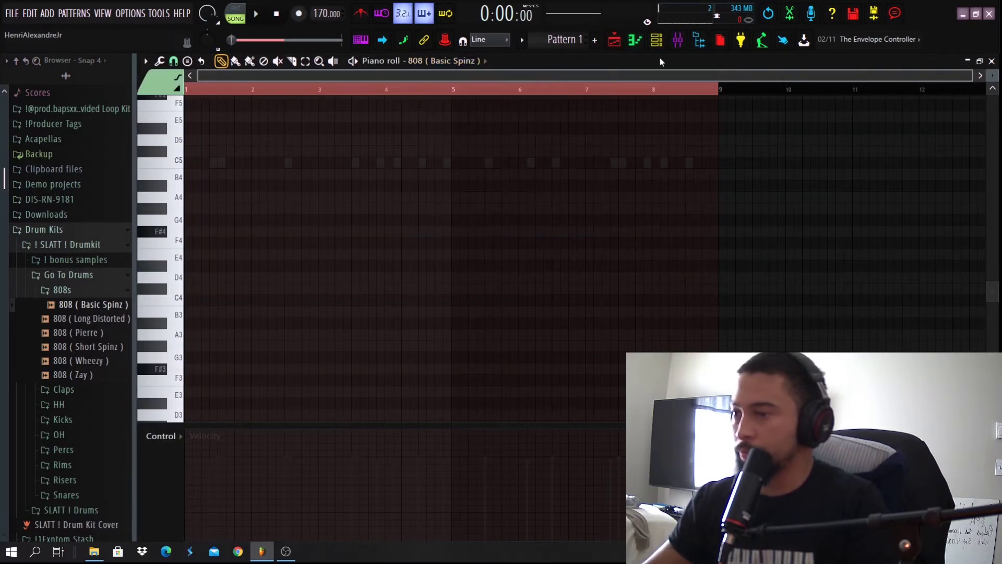
Check the loop's key in the playlist clip names and set the piano roll's scale highlighting to root note G, Minor Natural (Aeolian).
left_click(629, 44)
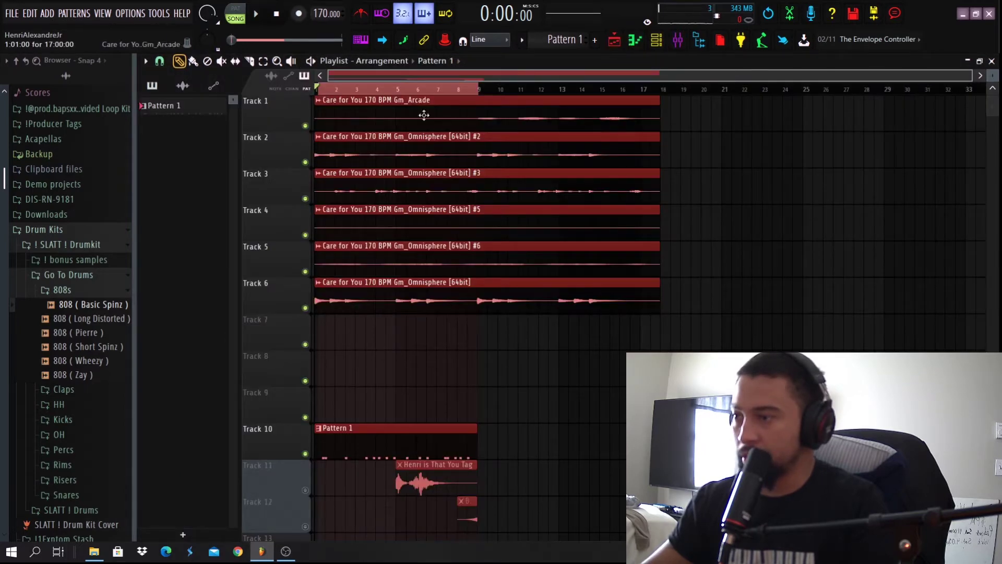
left_click(659, 45)
left_click(639, 45)
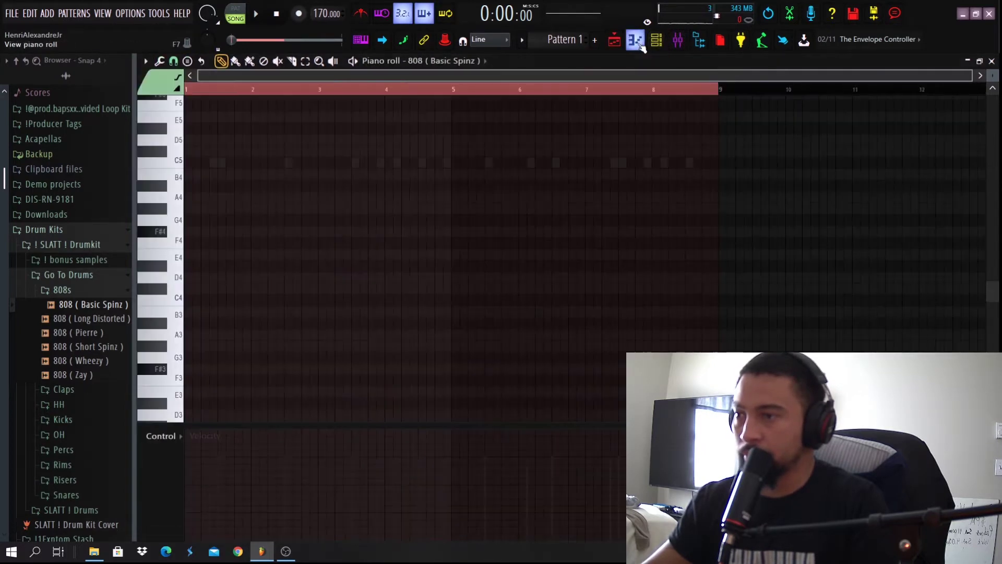
left_click(145, 62)
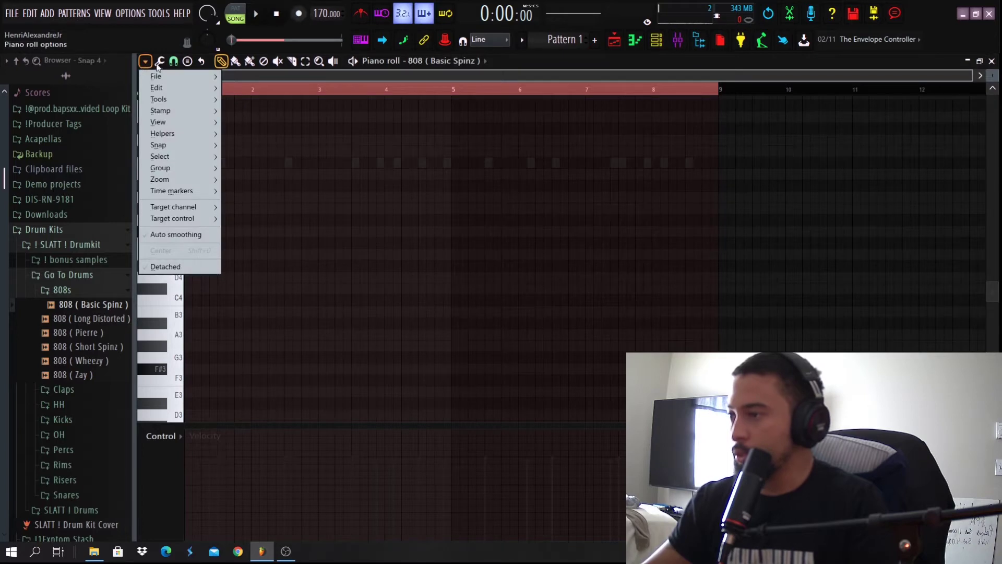
mouse_move(171, 130)
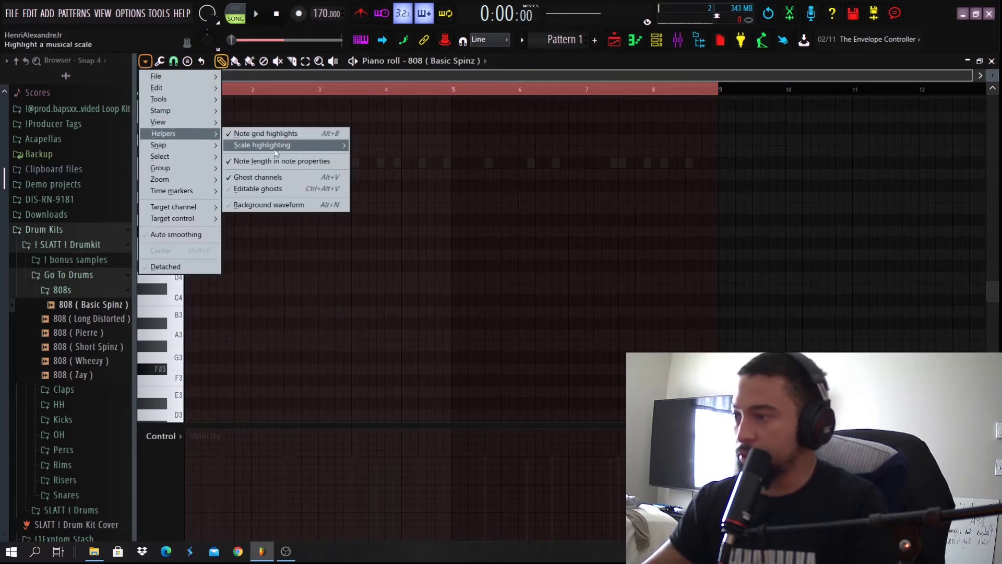
mouse_move(301, 150)
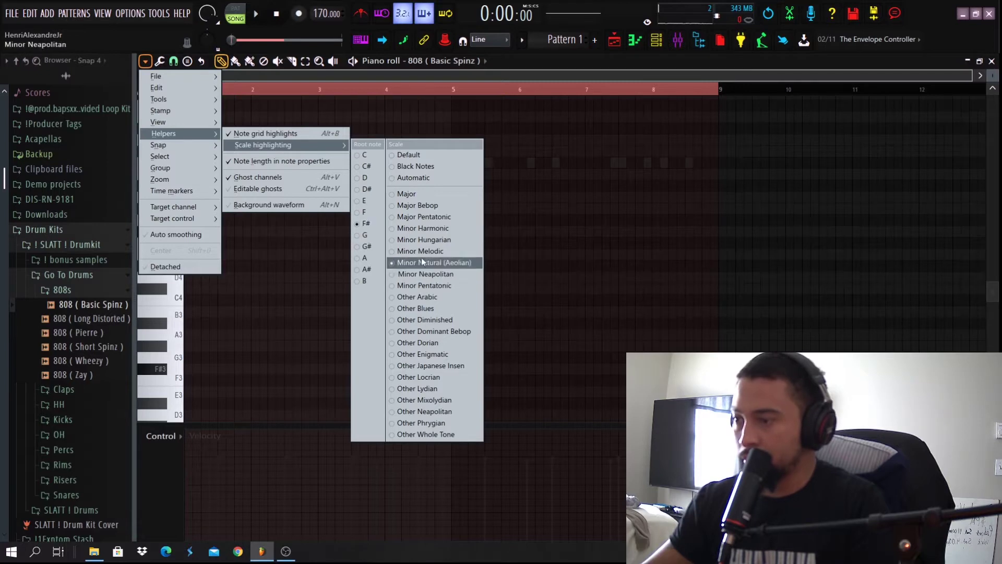
left_click(365, 236)
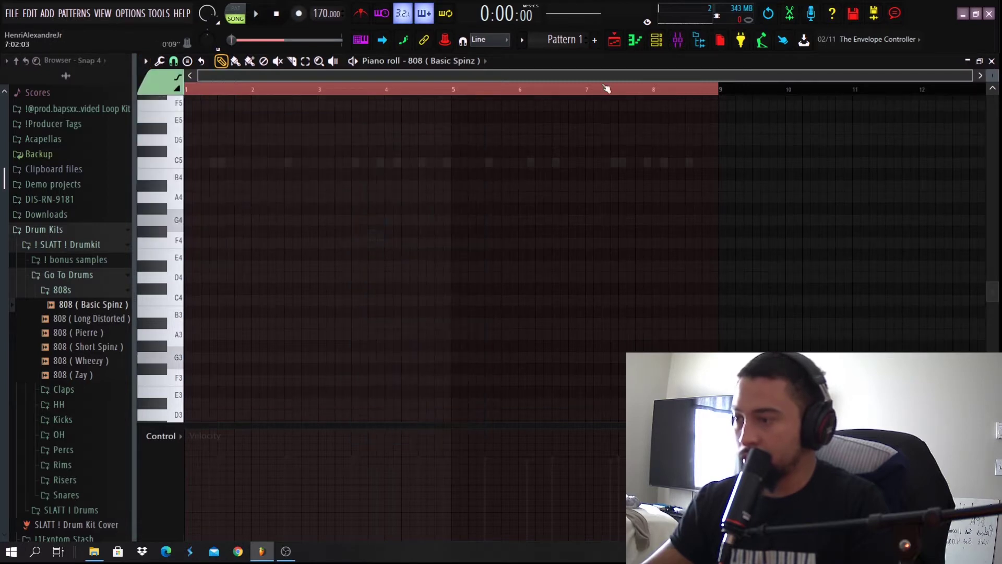
Start the 808 line with G6 at bar 1, move the second note to F6 late in bar 1, and add D#6 at 2:09.
left_click(618, 41)
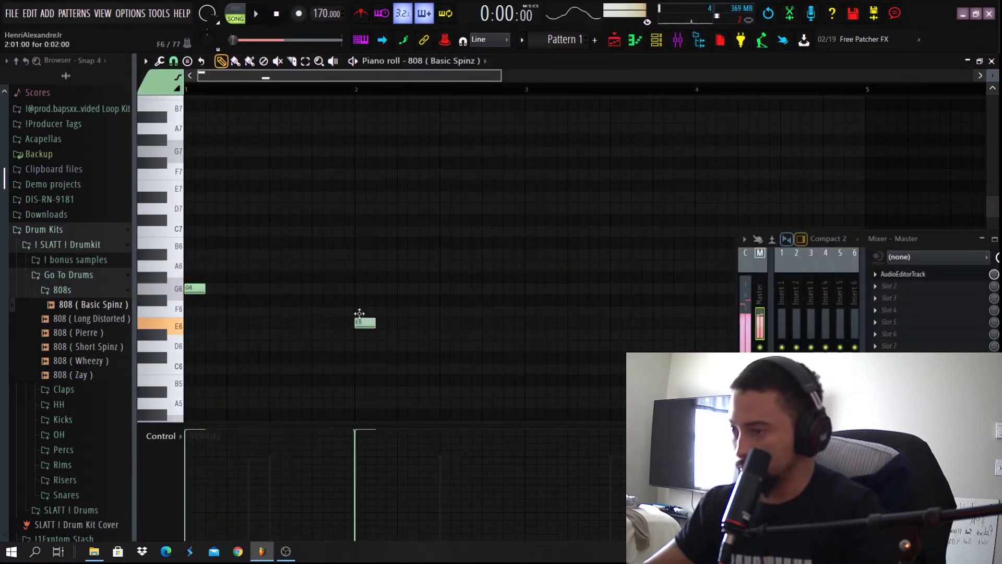
key("space")
key("space")
key("space")
left_click_drag(362, 313, 317, 313)
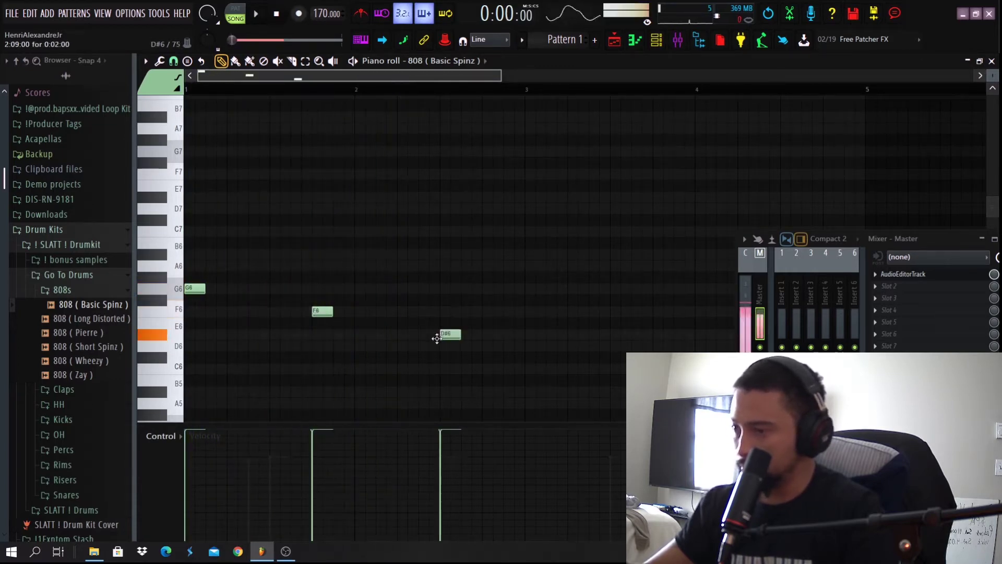
key("space")
Add more D#6 notes to the 808 line in bar 2, across bar 4 and at 5:01.
scroll(316, 341, "down", 3)
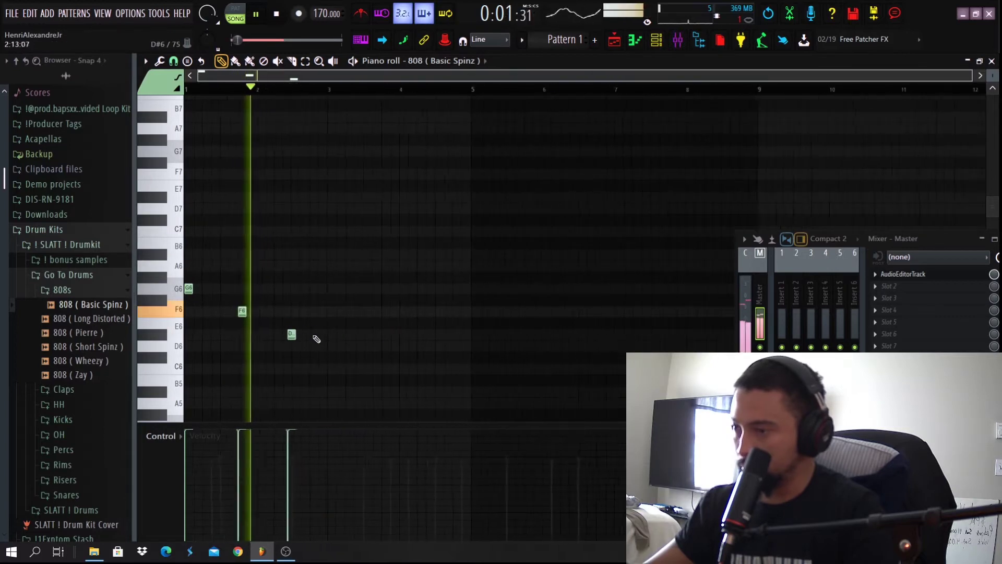
scroll(286, 350, "up", 3)
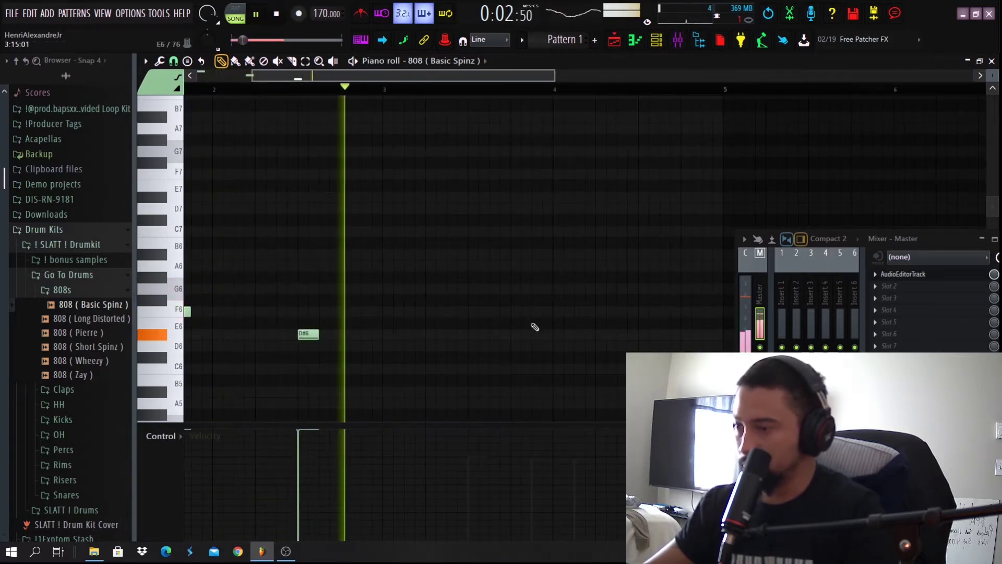
scroll(504, 333, "down", 1)
scroll(490, 333, "down", 2)
left_click(451, 334)
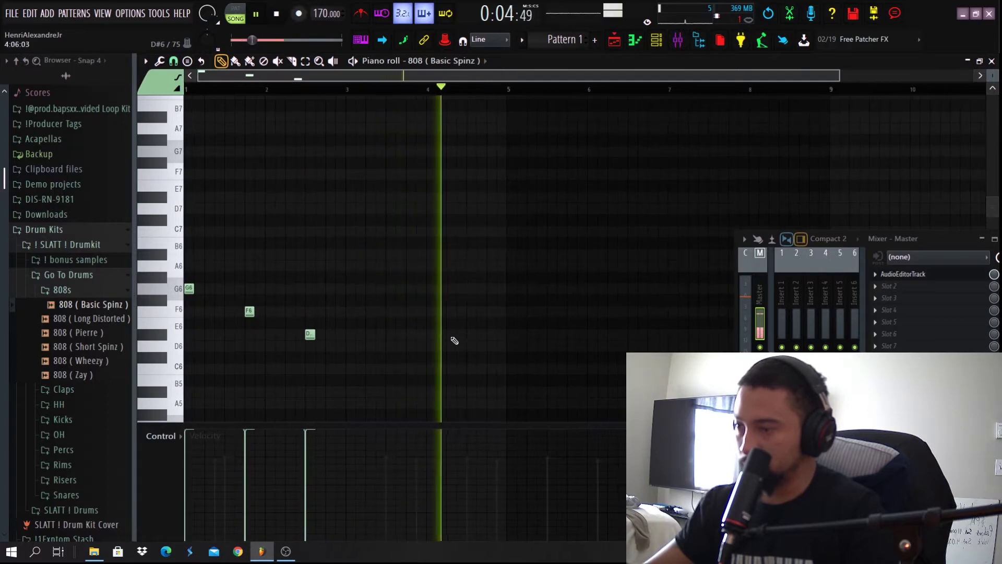
left_click(472, 335)
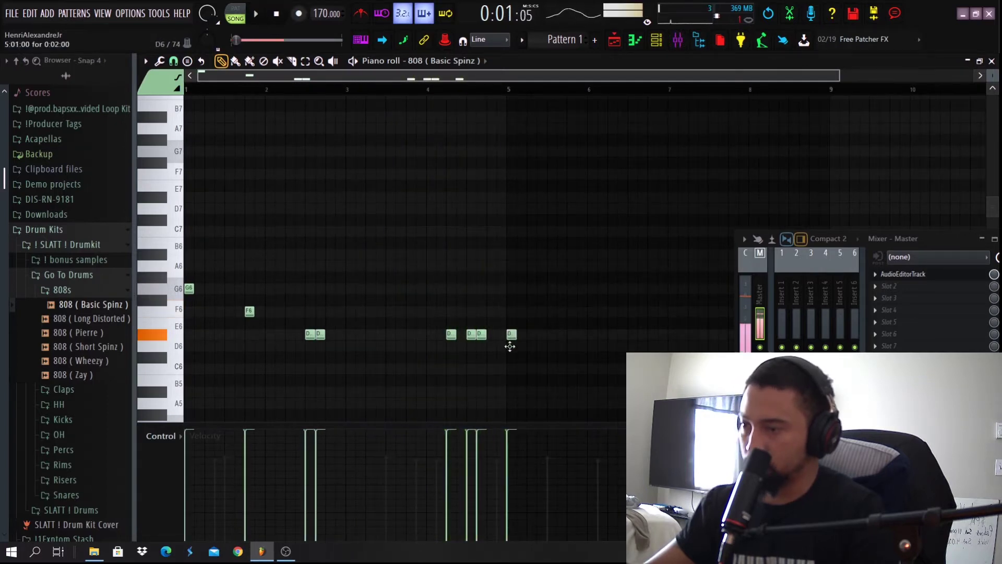
Add an F6 note to the 808 line at 5:05, move it to 5:13, and add a G6 note at 6:09.
key("space")
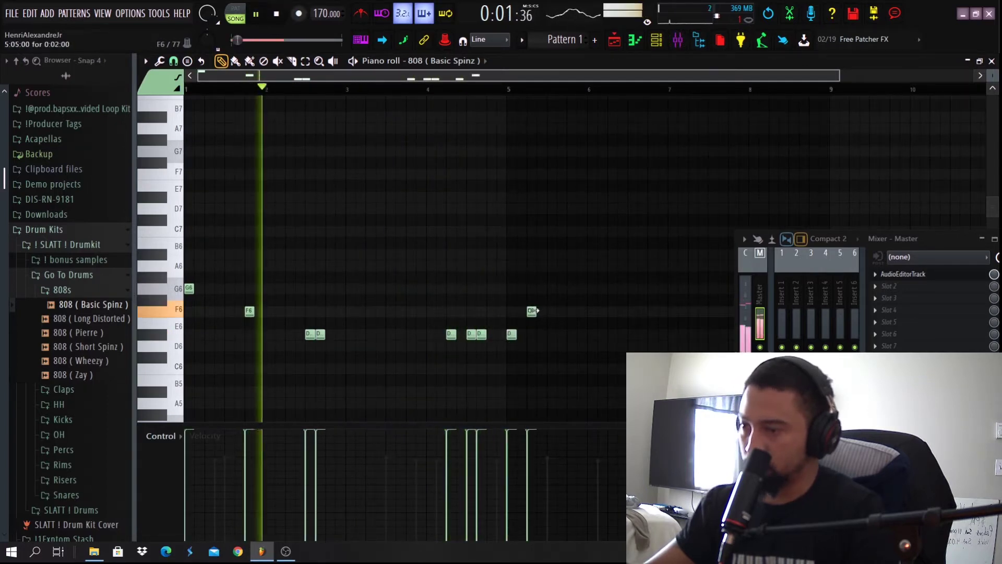
left_click(502, 89)
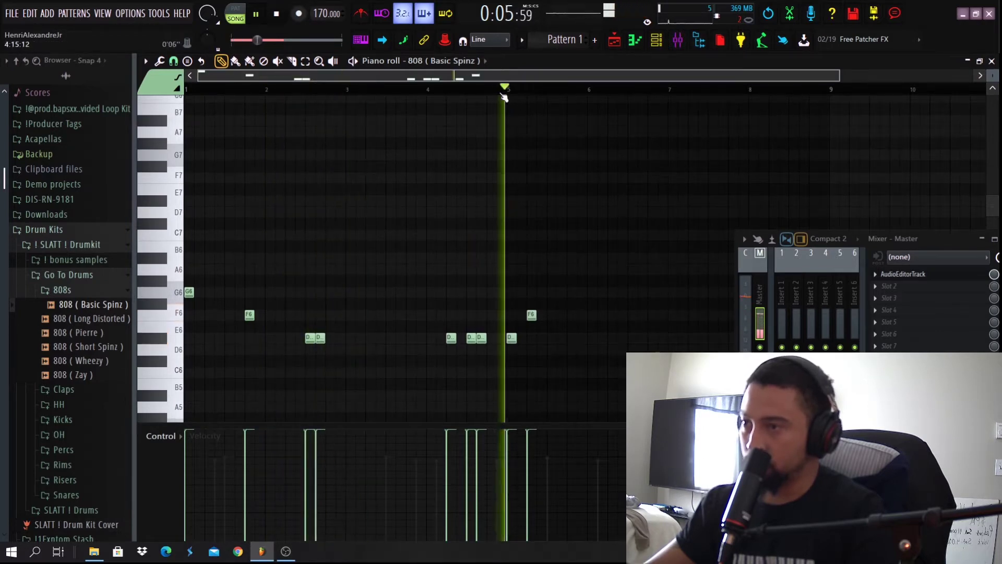
left_click(503, 90)
left_click_drag(531, 315, 573, 316)
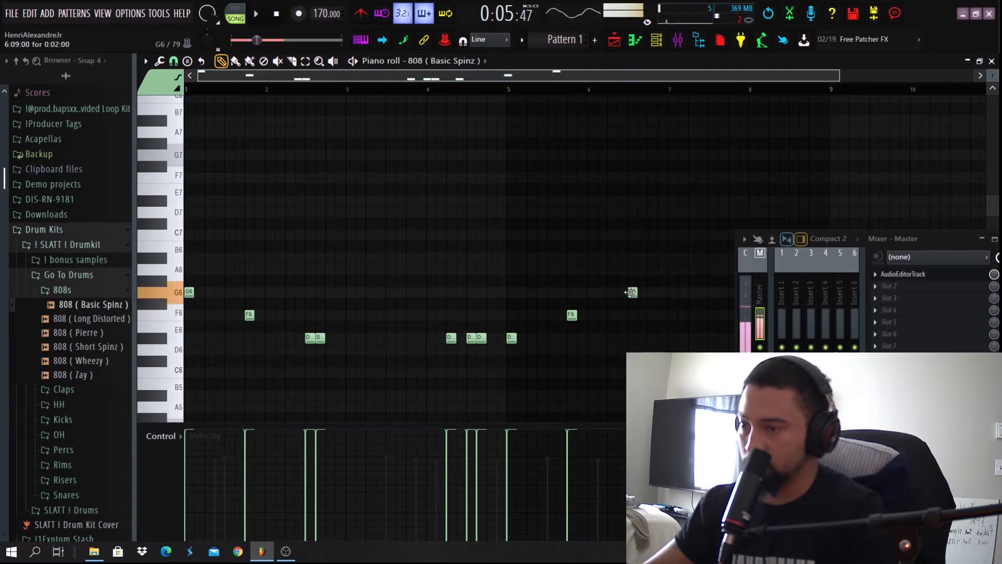
key("space")
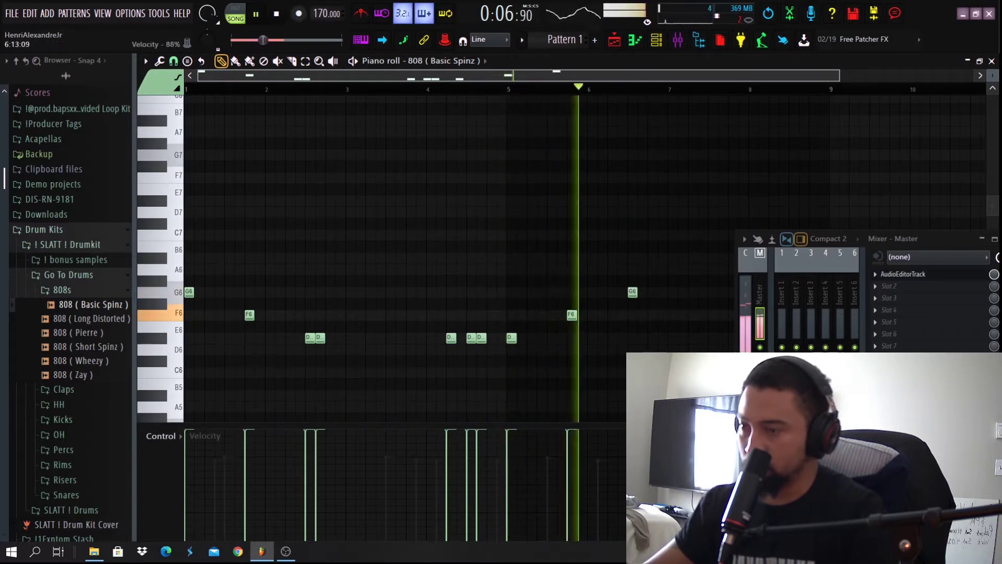
Try a D7 note at 7:11 in the 808 line and delete it.
scroll(594, 332, "down", 1)
scroll(594, 332, "down", 1, "ctrl")
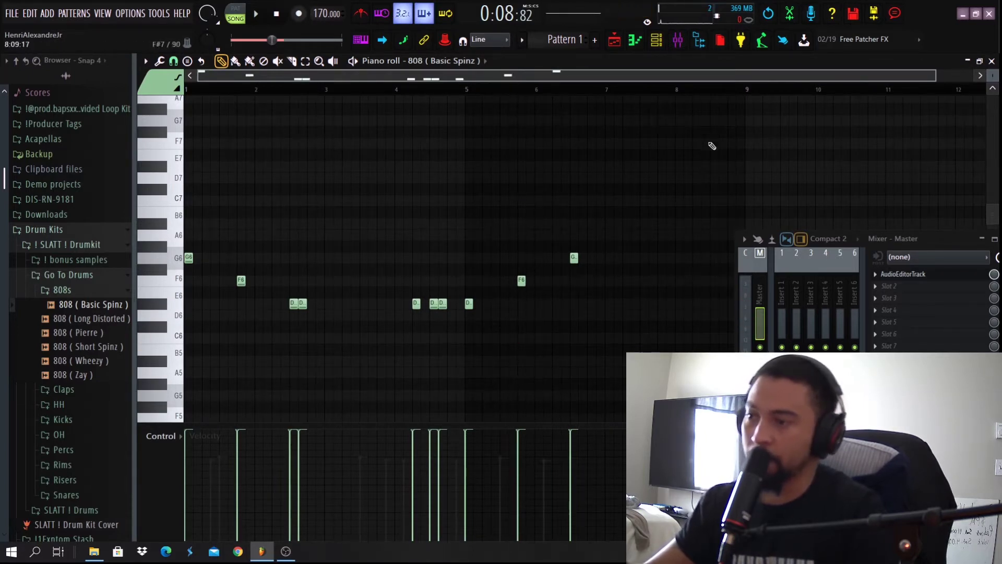
key("space")
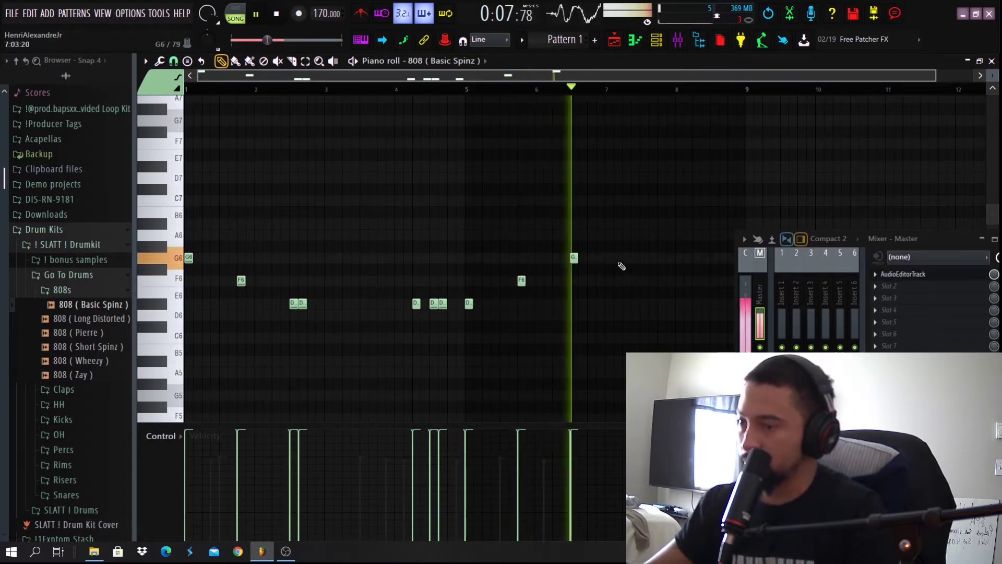
key("space")
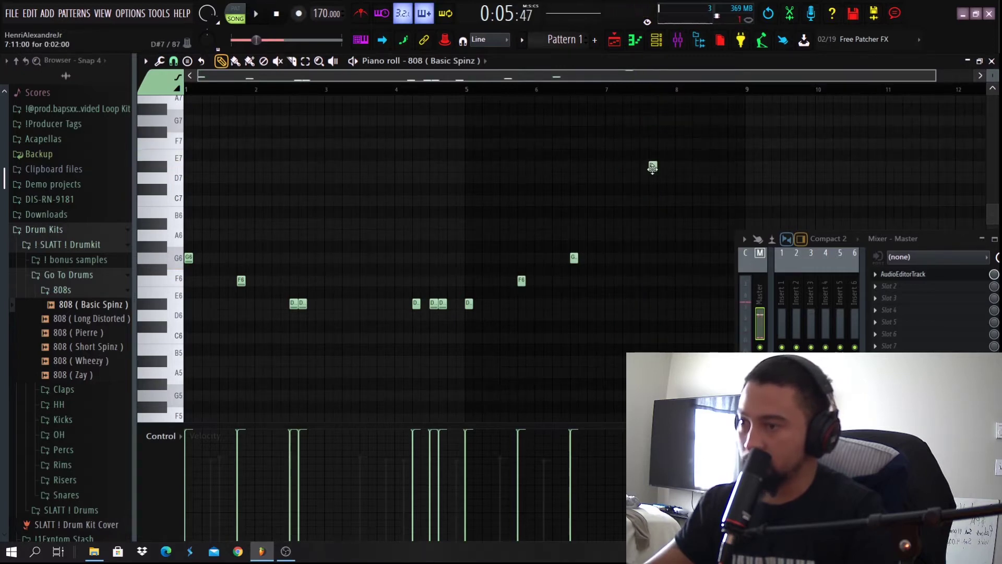
key("space")
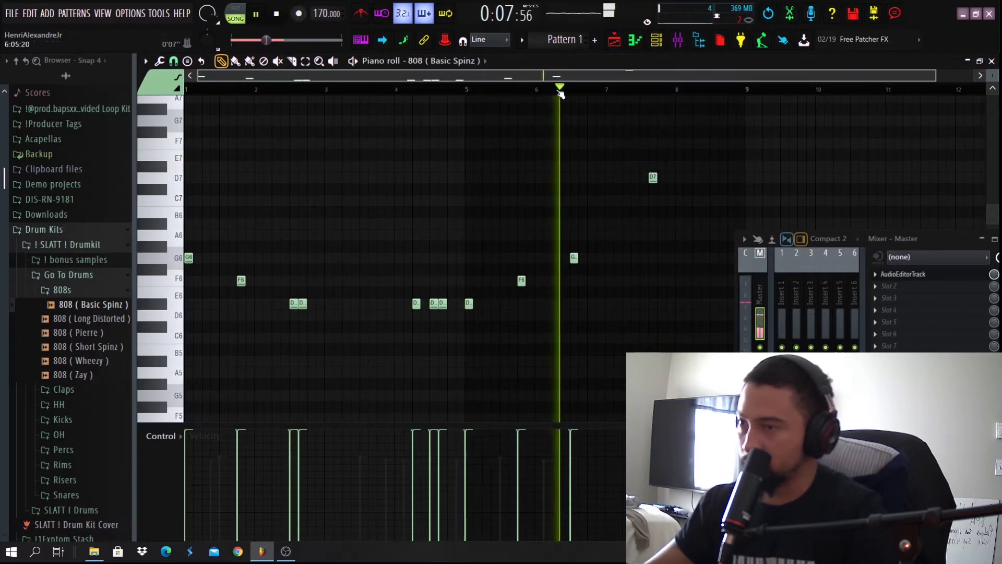
key("space")
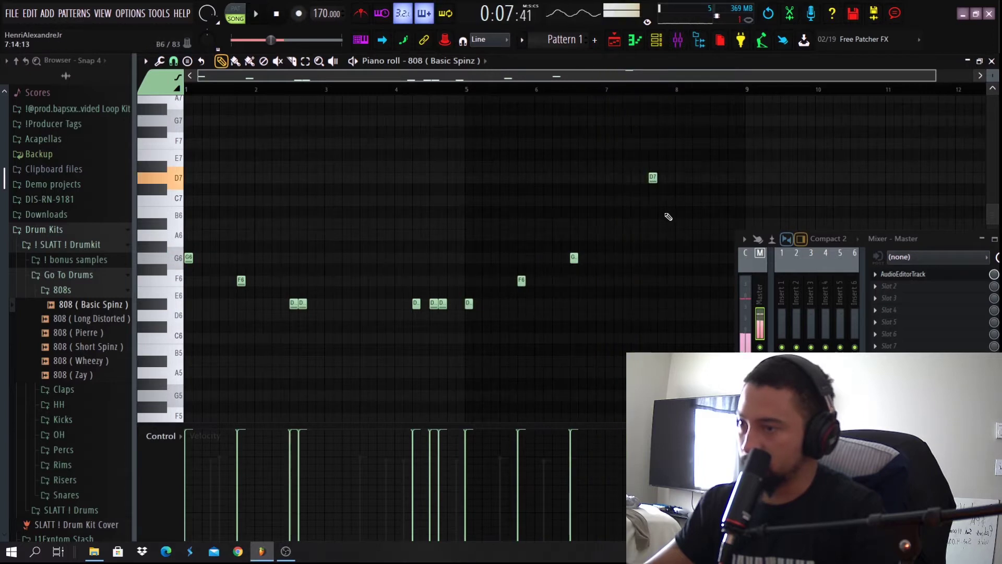
right_click(653, 178)
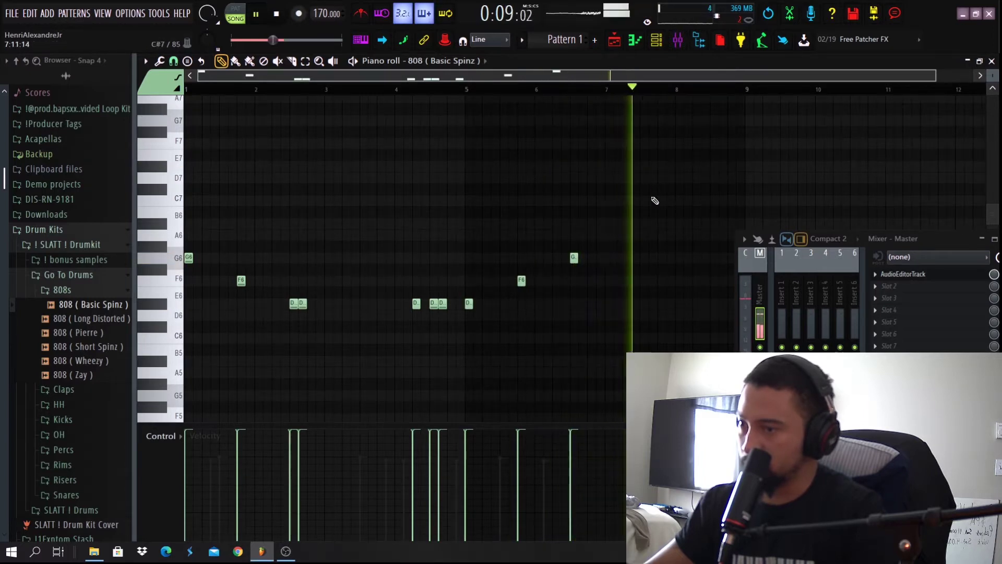
Add 808 notes at 7:15 and 8:05, compare them on D#6 and G6, and leave both on G6.
left_click(672, 258)
key("space")
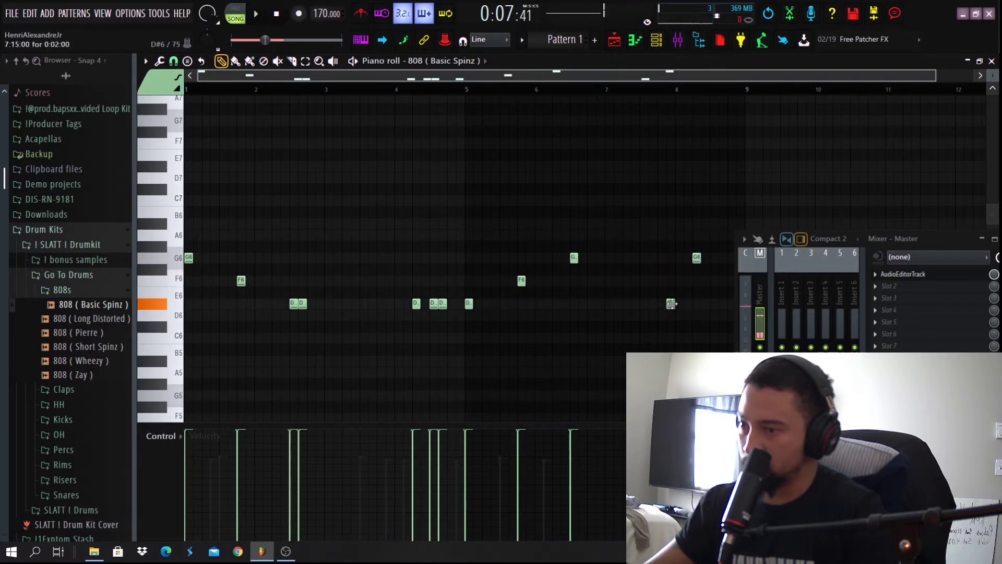
key("space")
left_click_drag(697, 258, 696, 305)
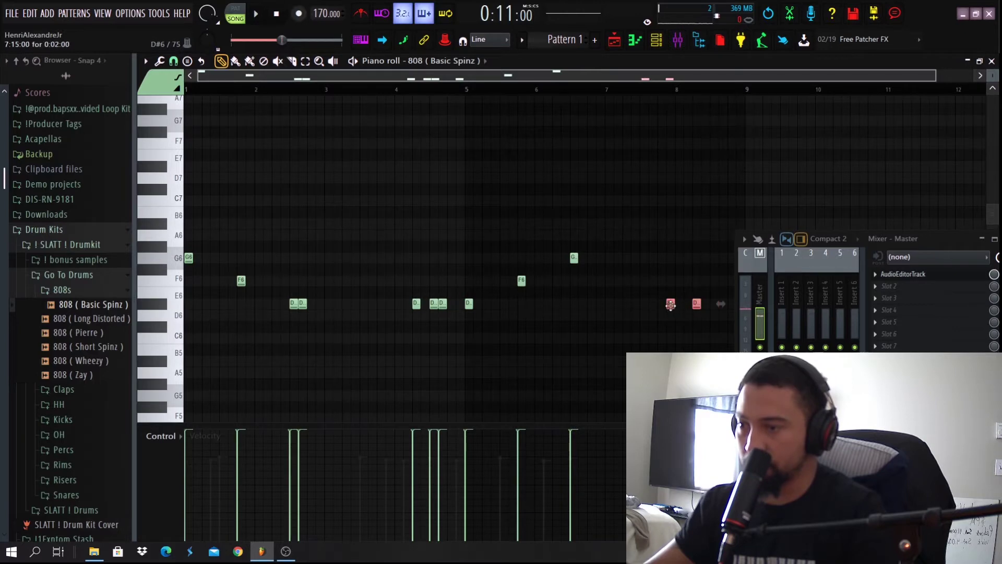
key("space")
left_click(562, 87)
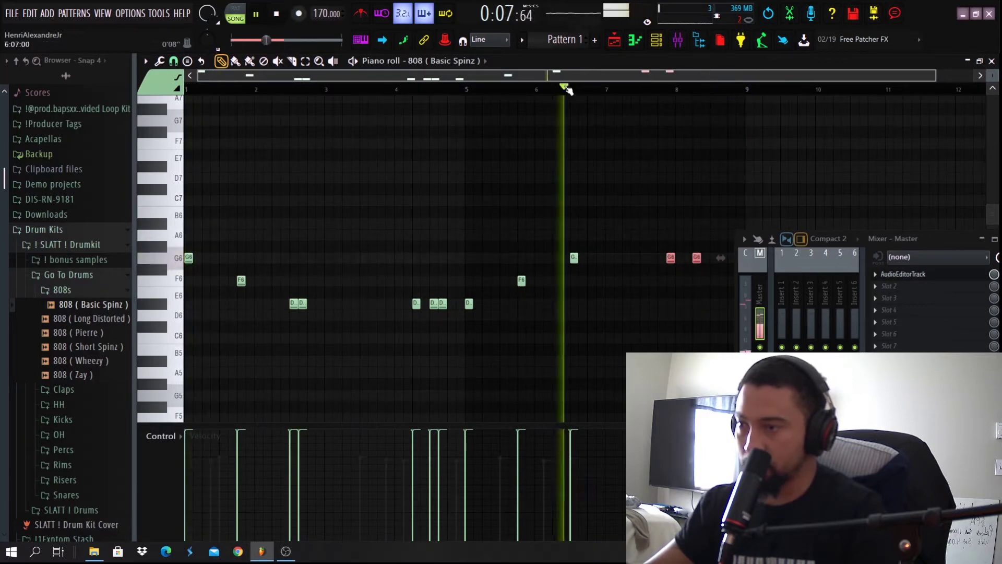
key("space")
Add a high G7 note in bar 7, shift it from 7:11 to 7:13, and add a G6 note at 8:11.
scroll(662, 170, "up", 2)
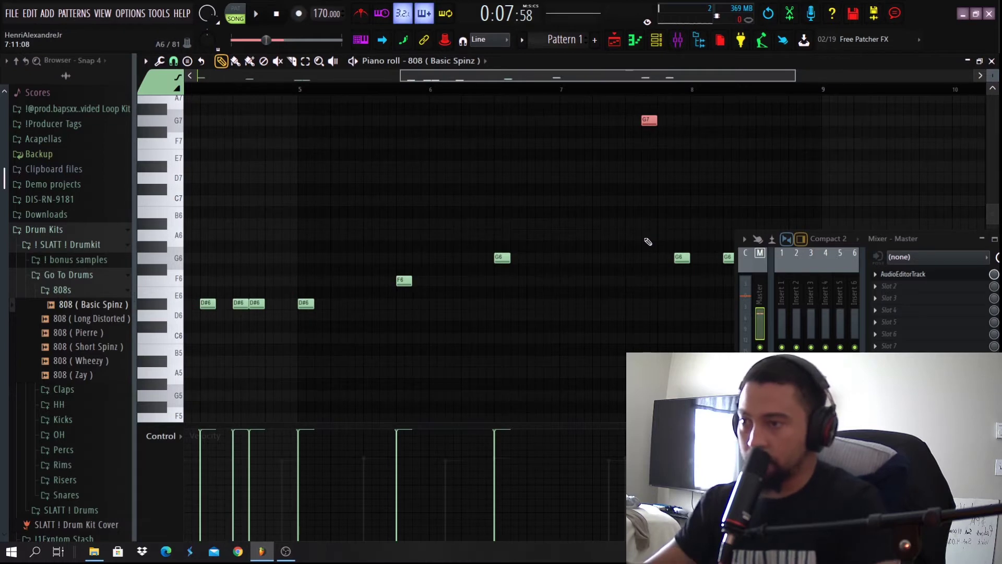
key("space")
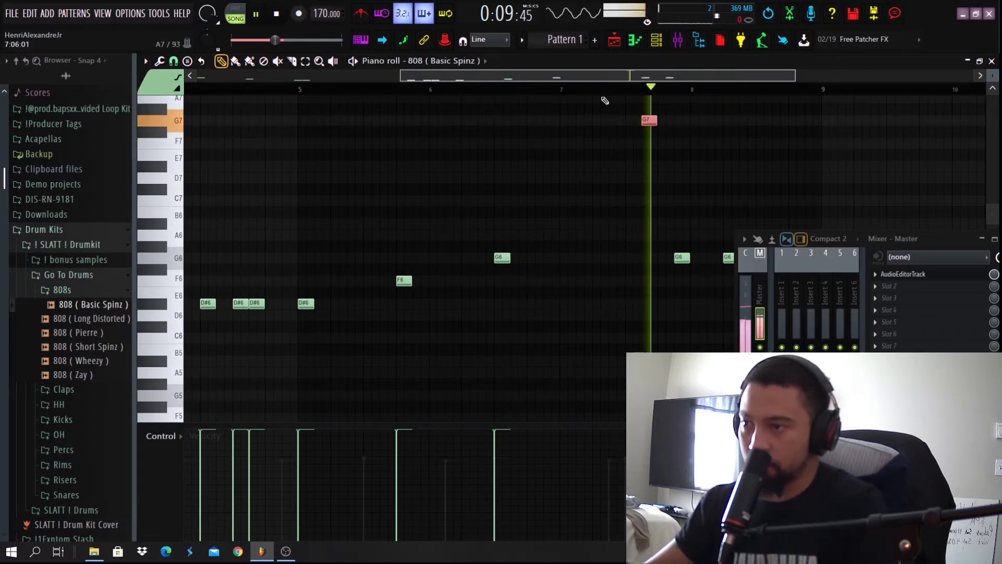
key("space")
key("space")
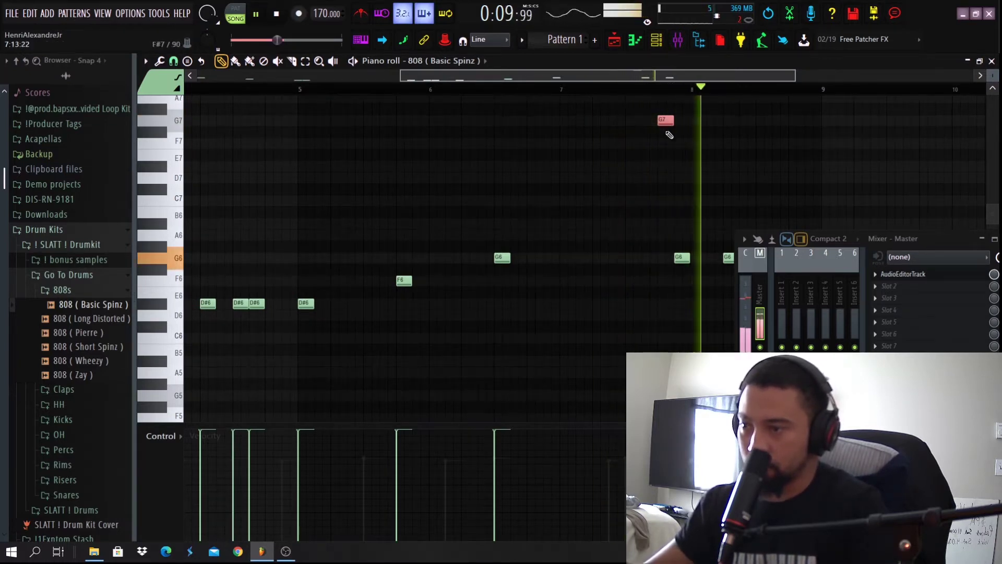
key("space")
scroll(701, 271, "down", 3)
key("space")
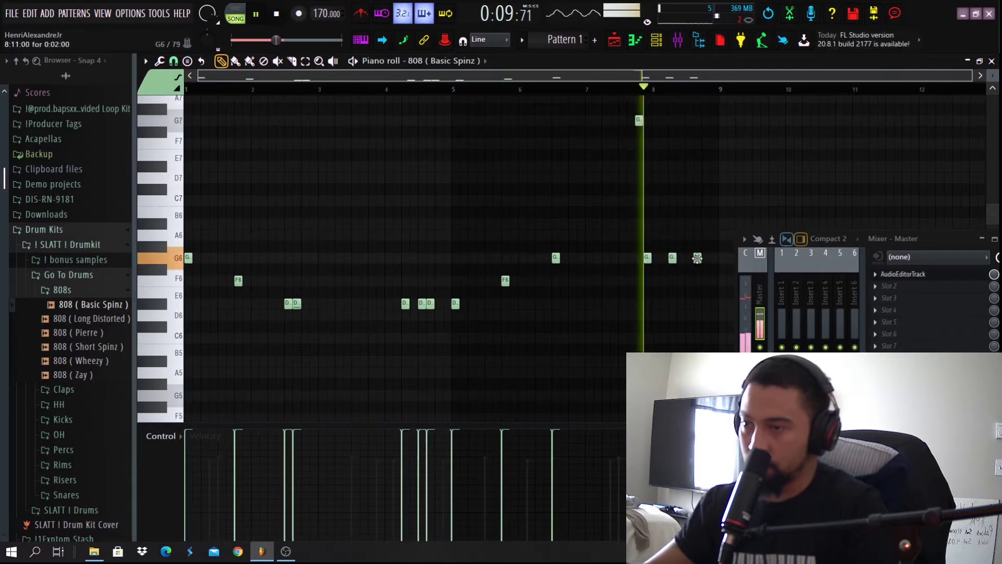
left_click(698, 258)
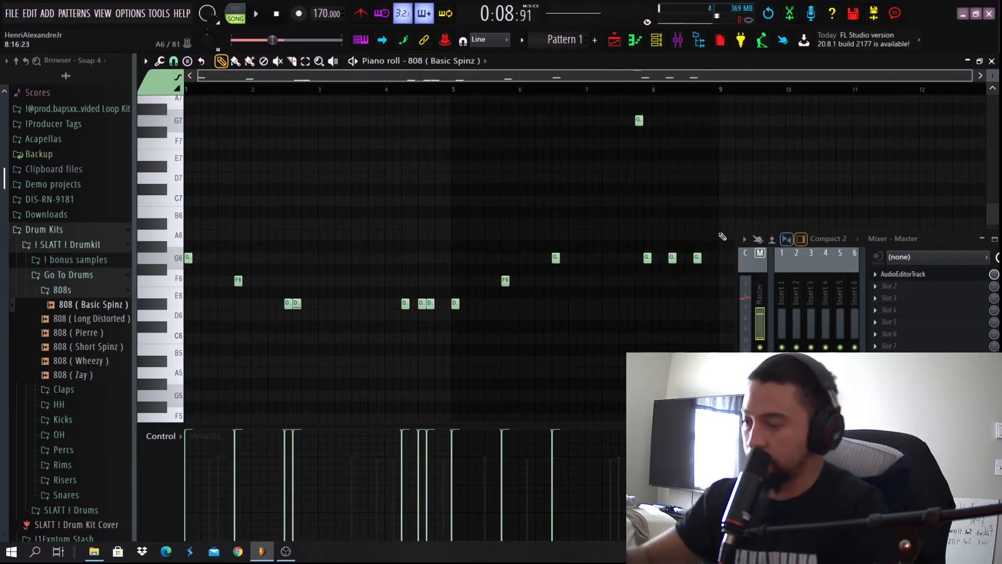
Transpose all the 808 notes down one octave.
key("ctrl+a")
key("space")
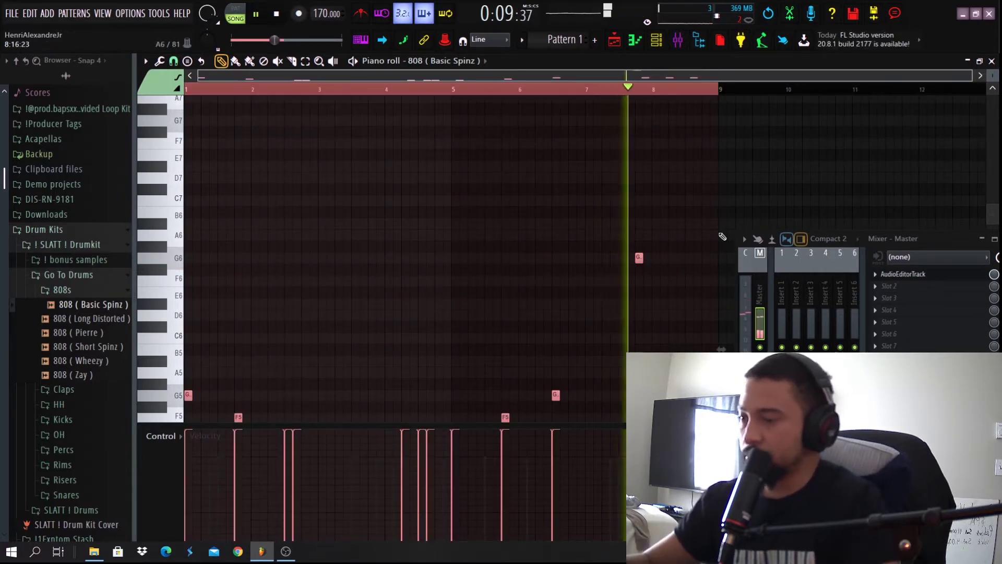
scroll(486, 240, "down", 5)
scroll(480, 241, "down", 2)
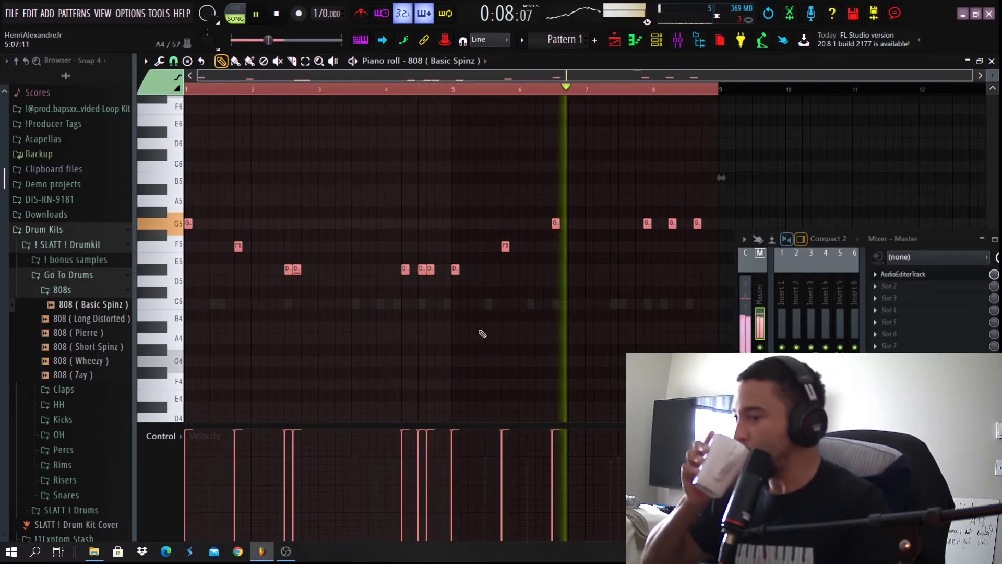
Try an extra G5 note at 7:11 in the 808 line.
left_click(631, 223)
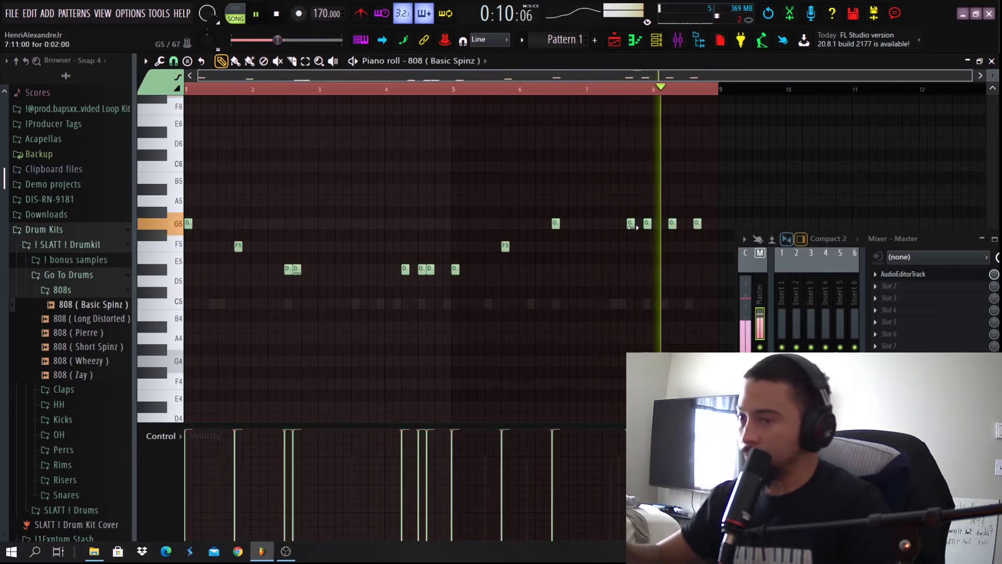
key("space")
left_click(605, 89)
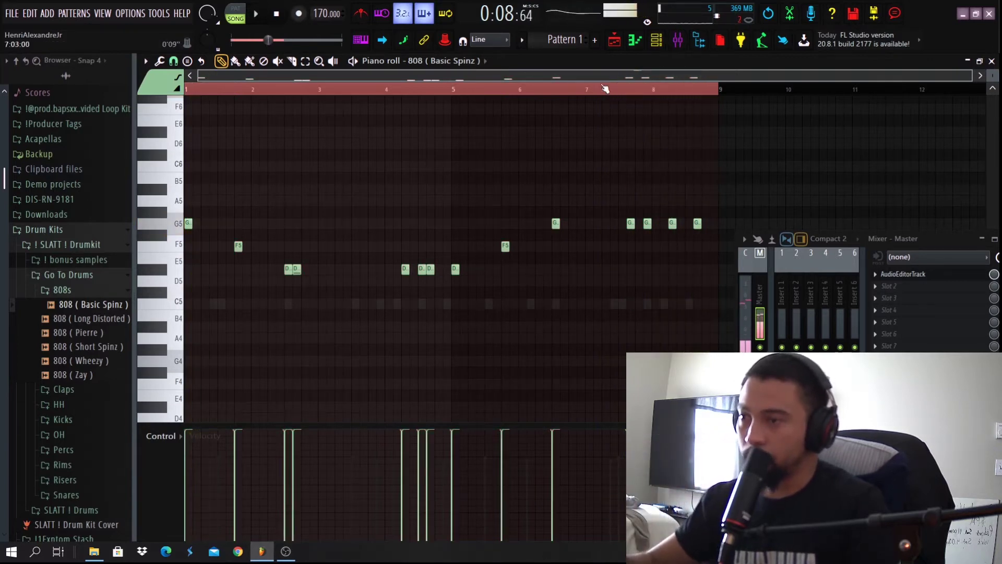
Add short G5 notes at 8:13 and 8:15, and remove the D#5 pair in mid bar 4 and the G5 at 7:11.
scroll(705, 262, "up", 3)
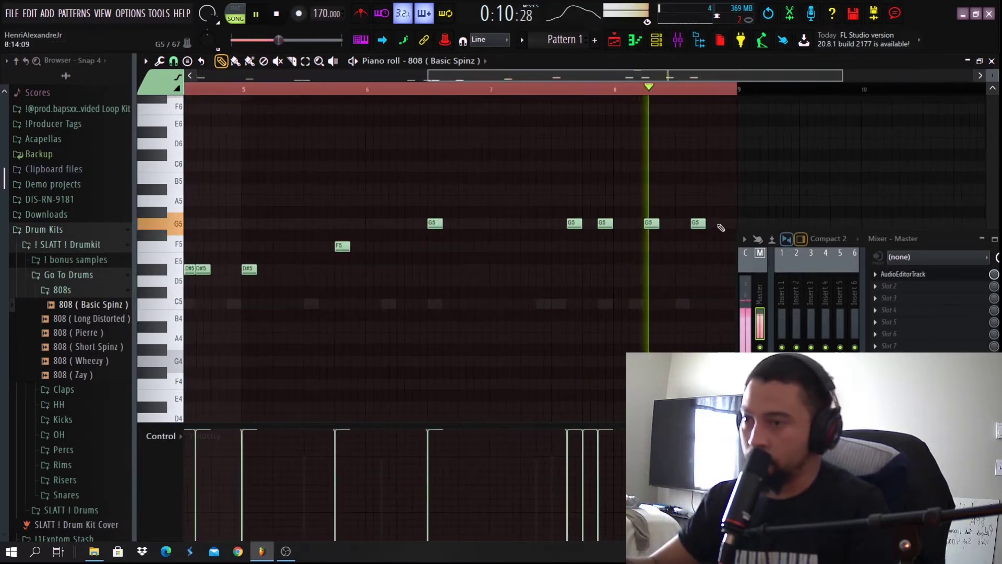
left_click(720, 224)
key("space")
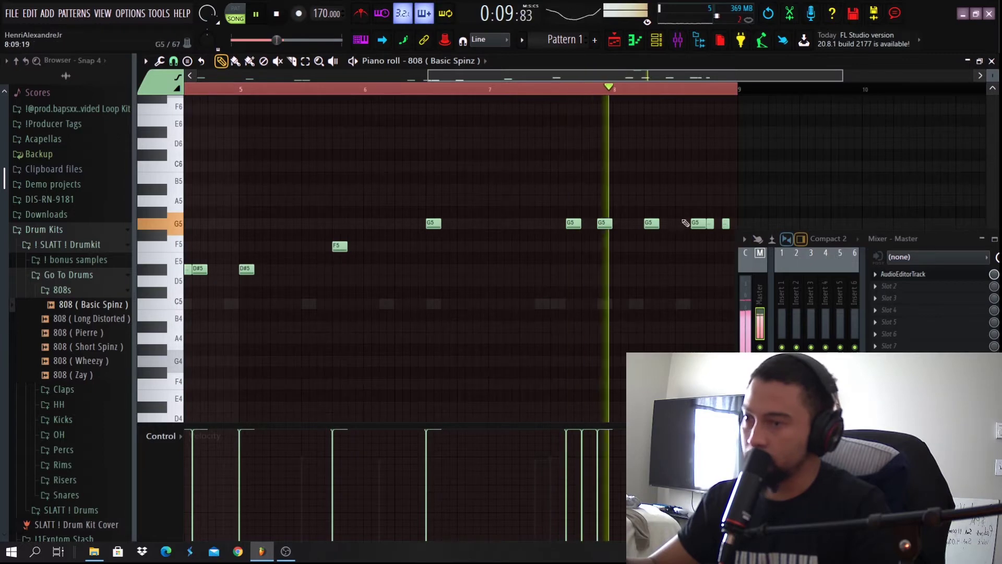
scroll(619, 324, "down", 2)
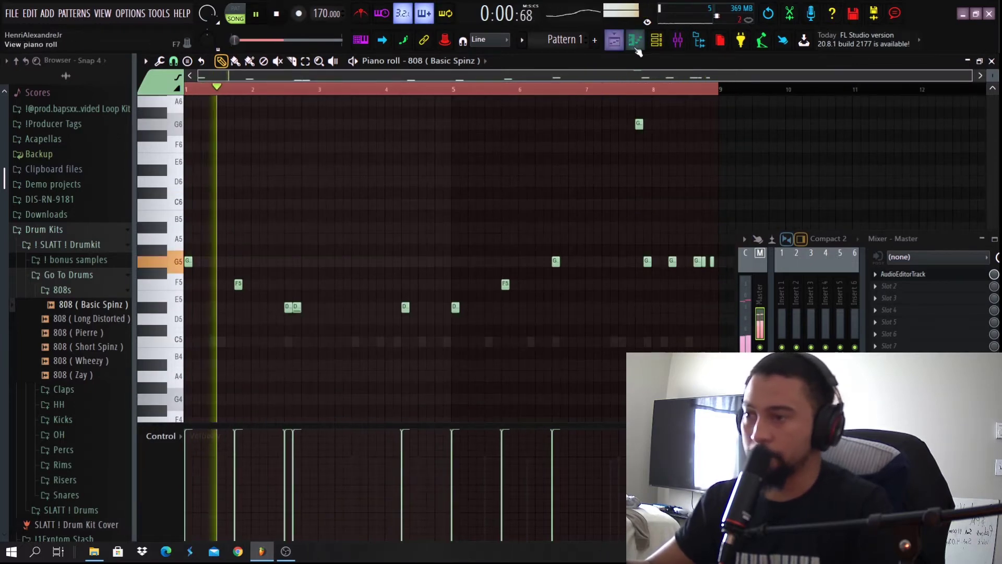
scroll(370, 217, "down", 2)
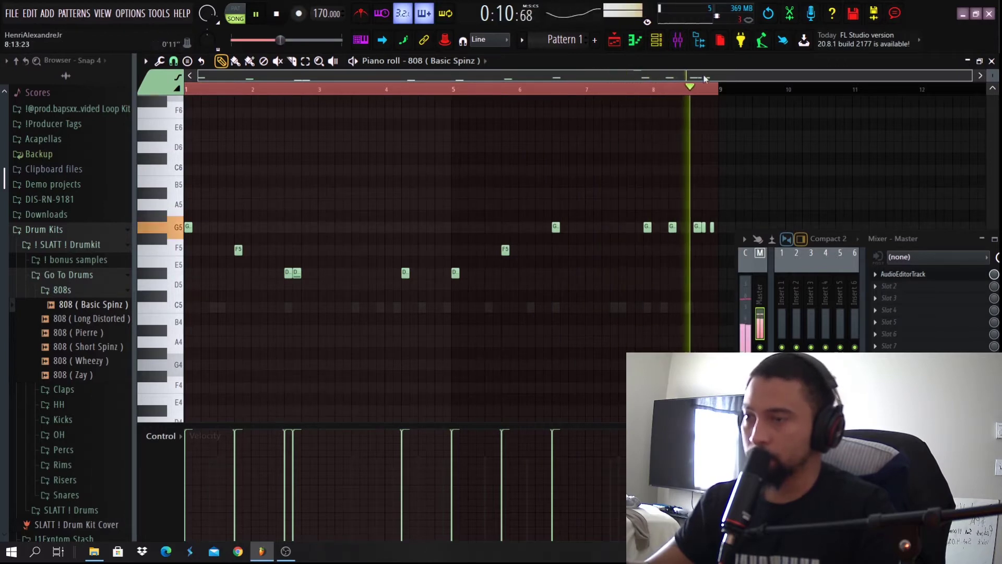
In the 808 ( Basic Spinz ) channel's sampler settings, set the quick fade out to about 18% and the gain boost to 3%.
left_click(680, 46)
left_click(656, 44)
key("space")
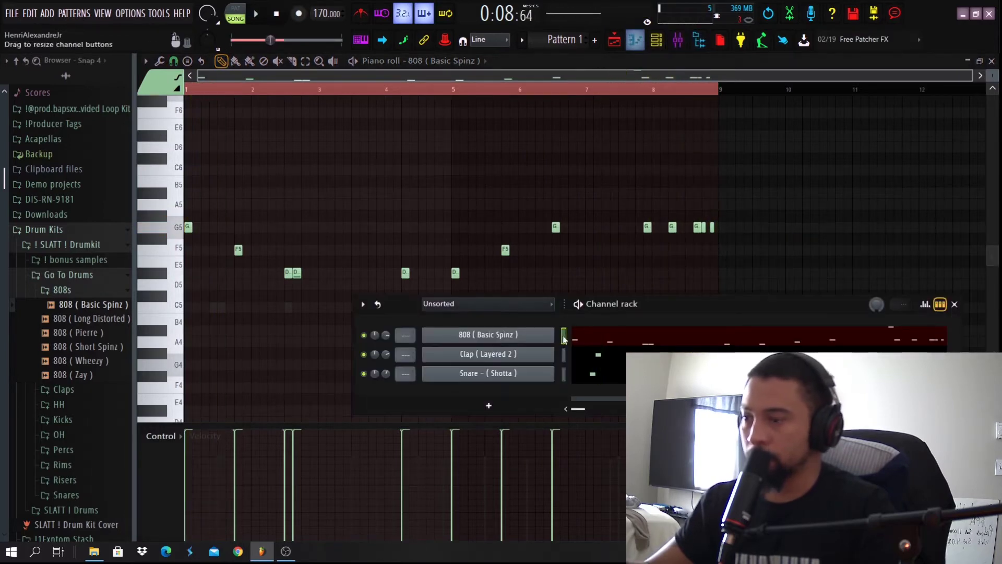
left_click(542, 333)
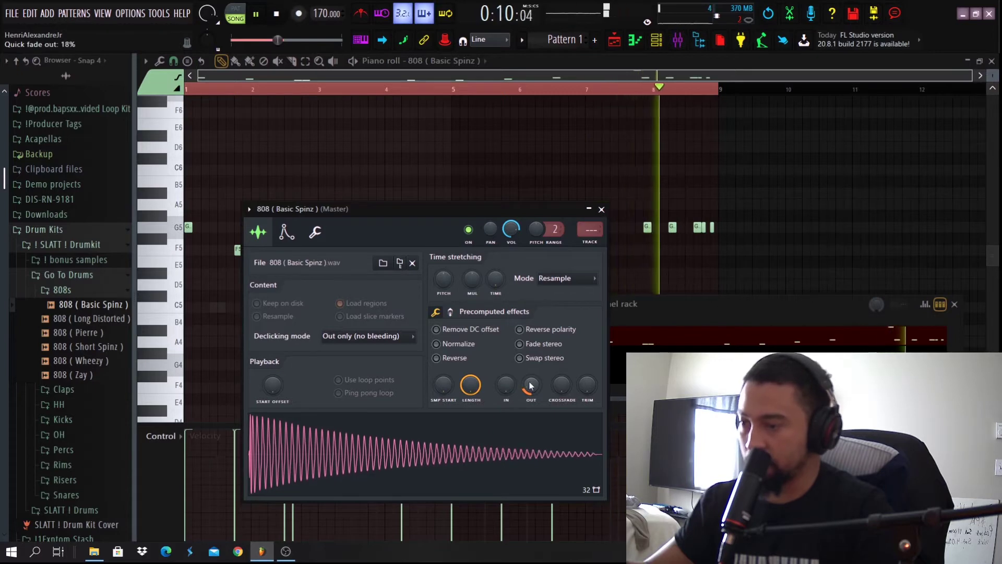
key("space")
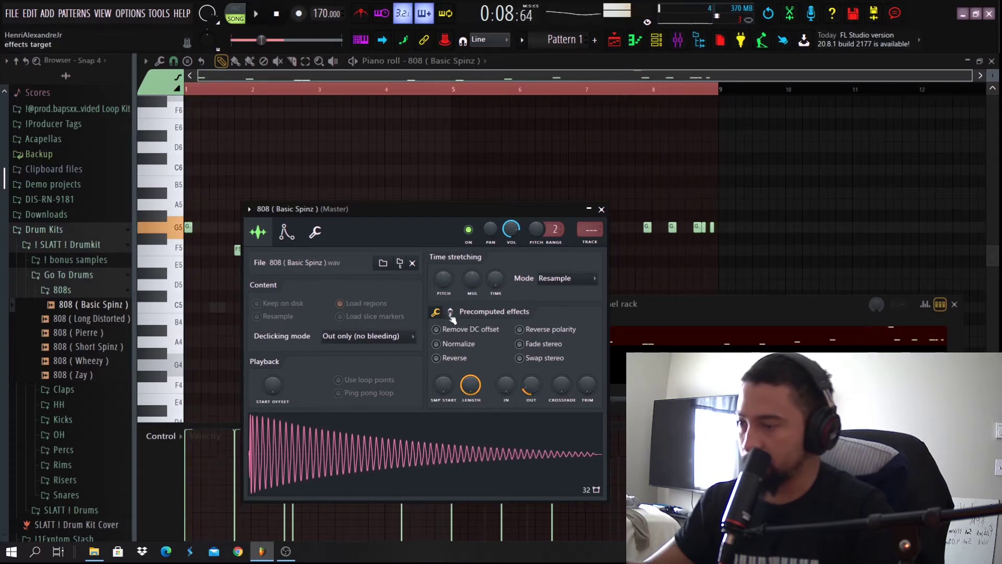
left_click_drag(443, 334, 443, 331)
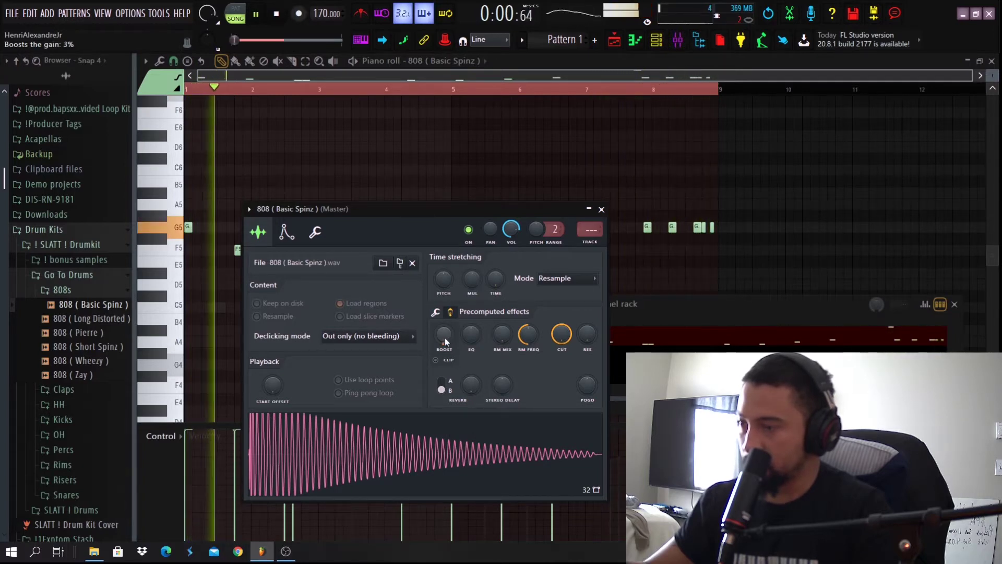
left_click(601, 209)
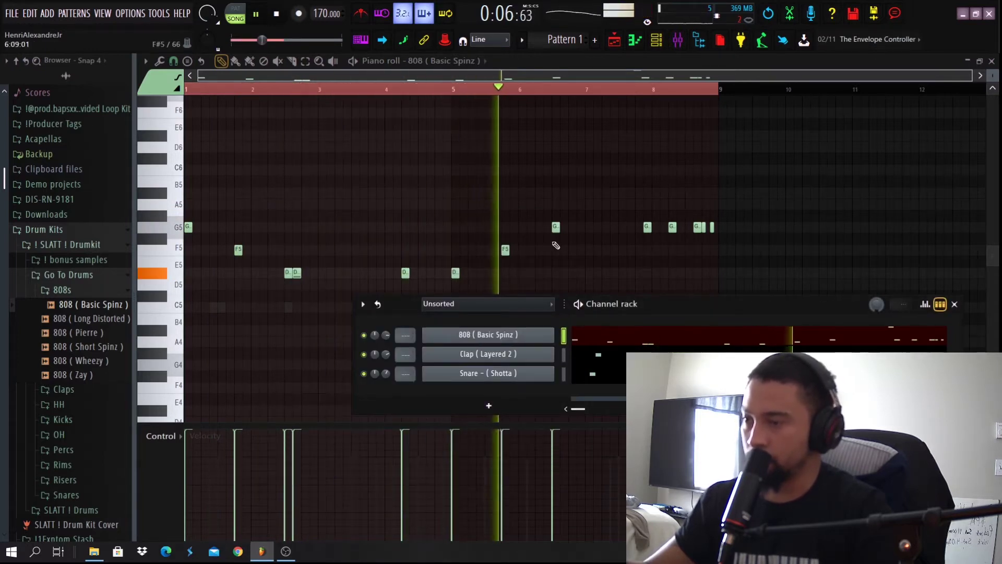
Show the channel rack and the mixer over the piano roll and move the mixer window closer to the centre.
left_click(658, 44)
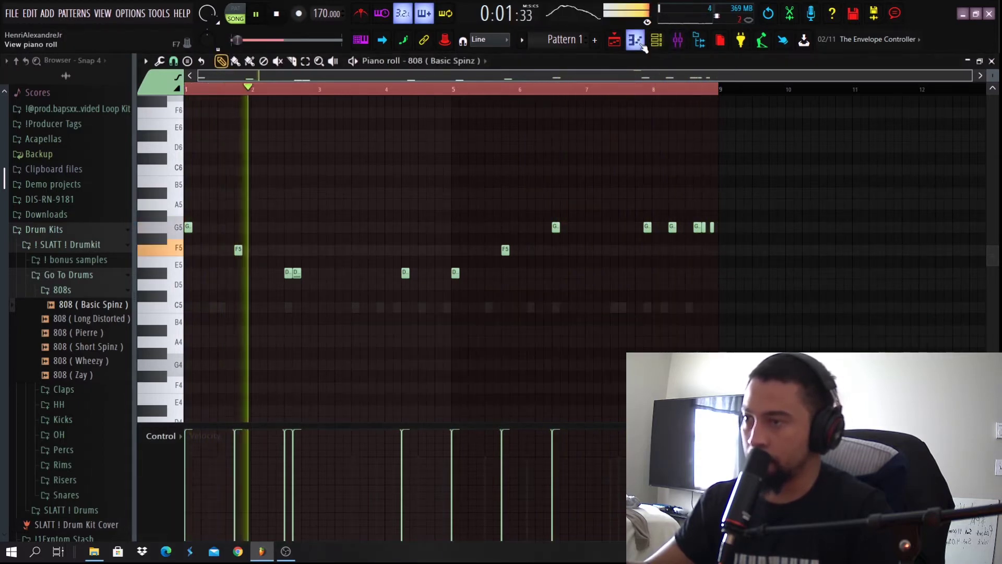
left_click(641, 45)
left_click(641, 45)
left_click(657, 41)
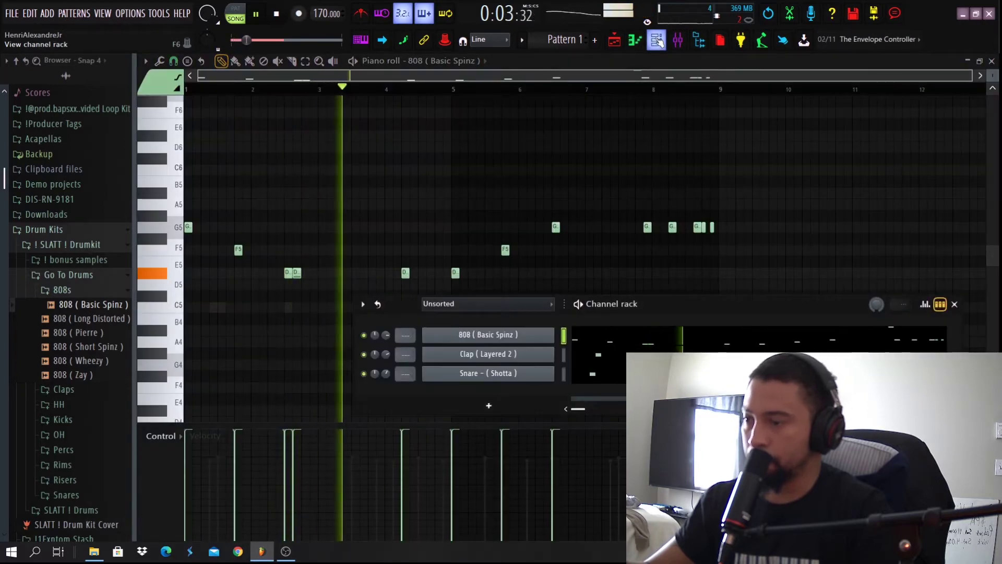
left_click(676, 44)
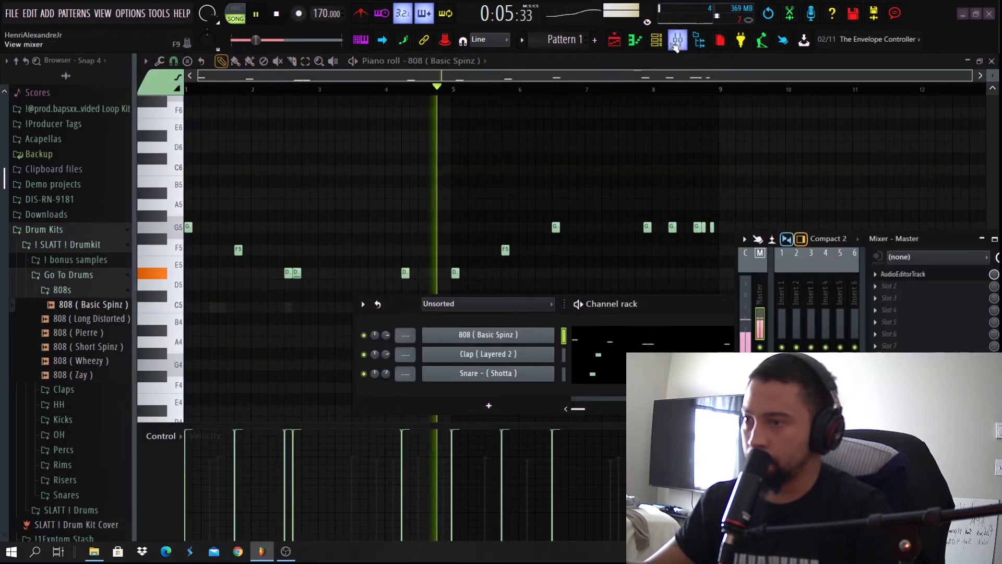
left_click_drag(925, 233, 744, 178)
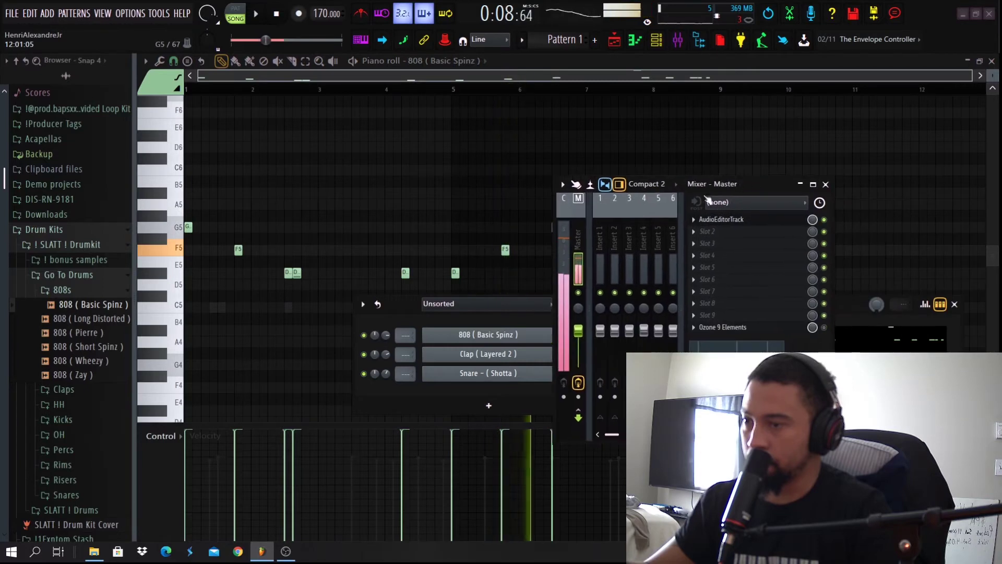
Close the mixer, look at the playlist and return to the 808 piano roll with the channel rack.
left_click(638, 45)
key("F7")
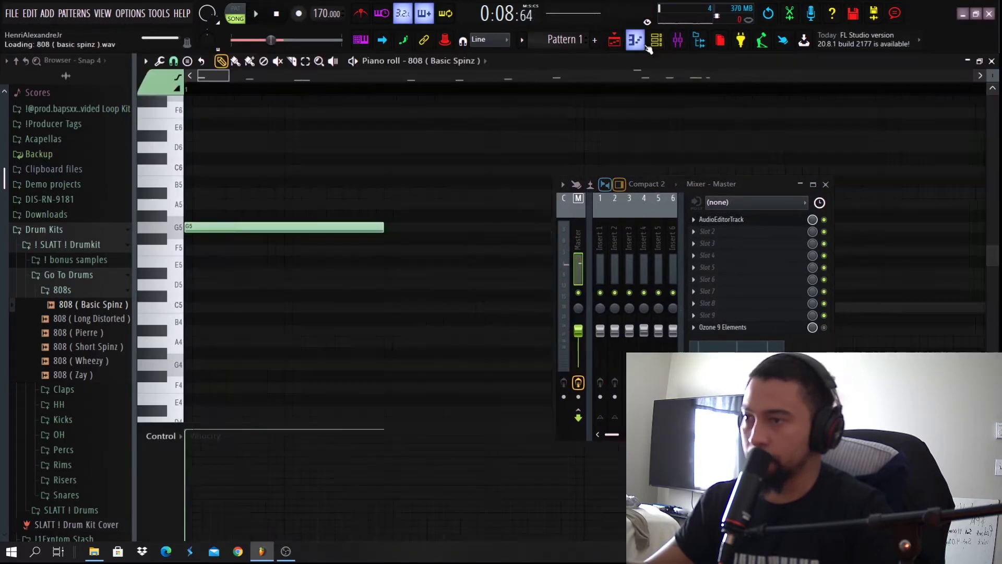
left_click(826, 185)
left_click(614, 39)
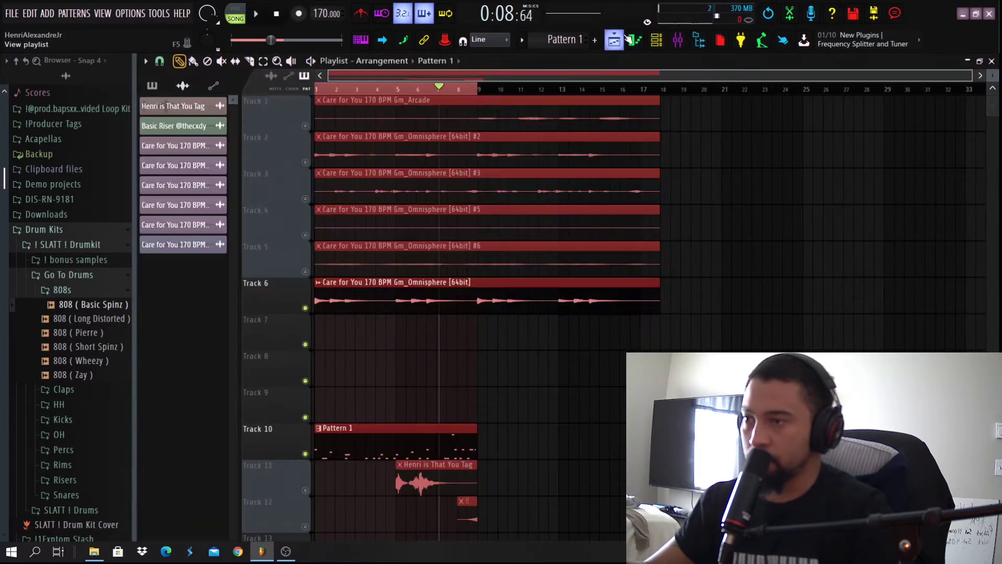
left_click(636, 39)
left_click(657, 40)
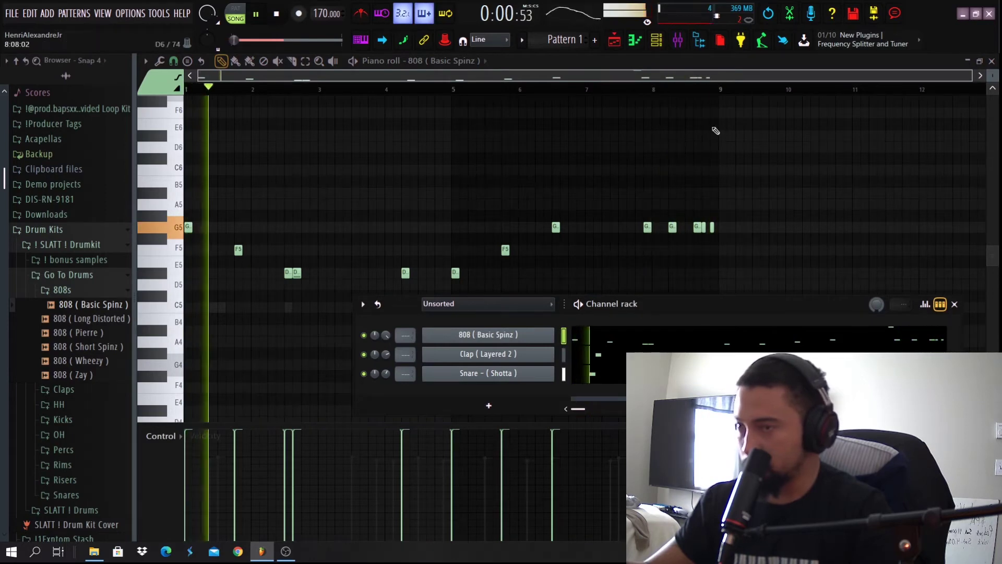
Load Fruity soft clipper into slot 9 of the Master track's effects in the mixer.
key("F9")
left_click(814, 184)
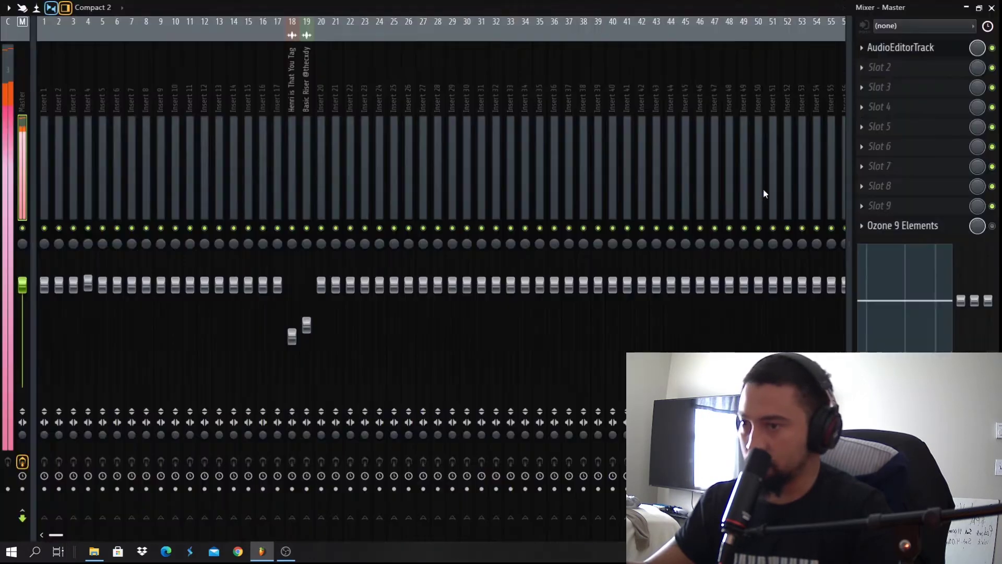
left_click_drag(33, 87, 3, 87)
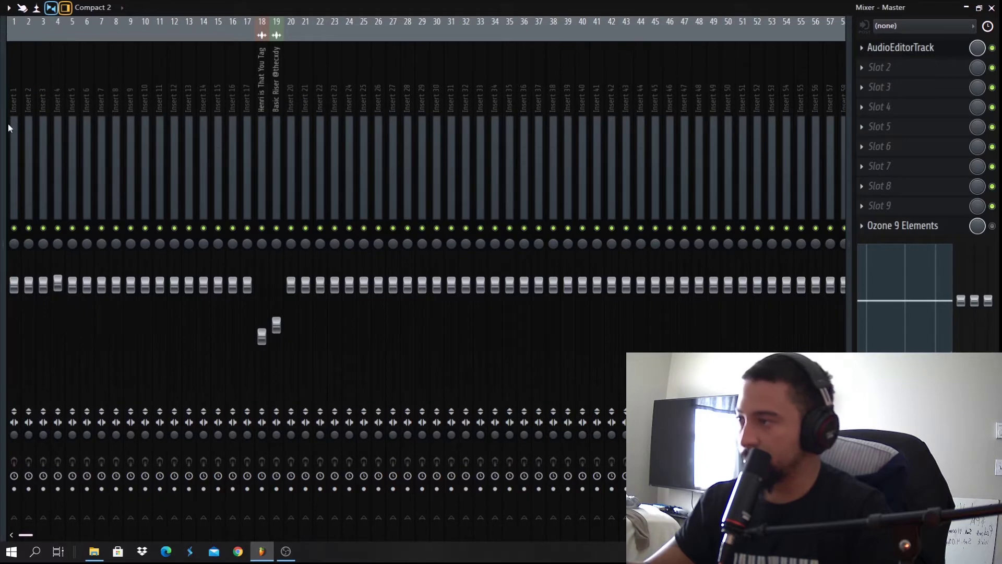
left_click_drag(8, 126, 31, 112)
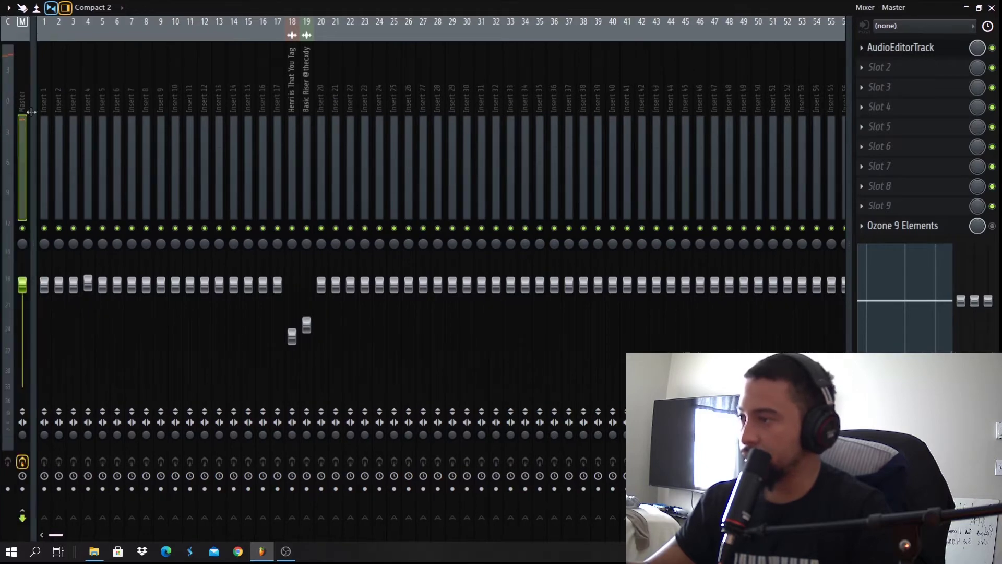
left_click(879, 211)
left_click(628, 224)
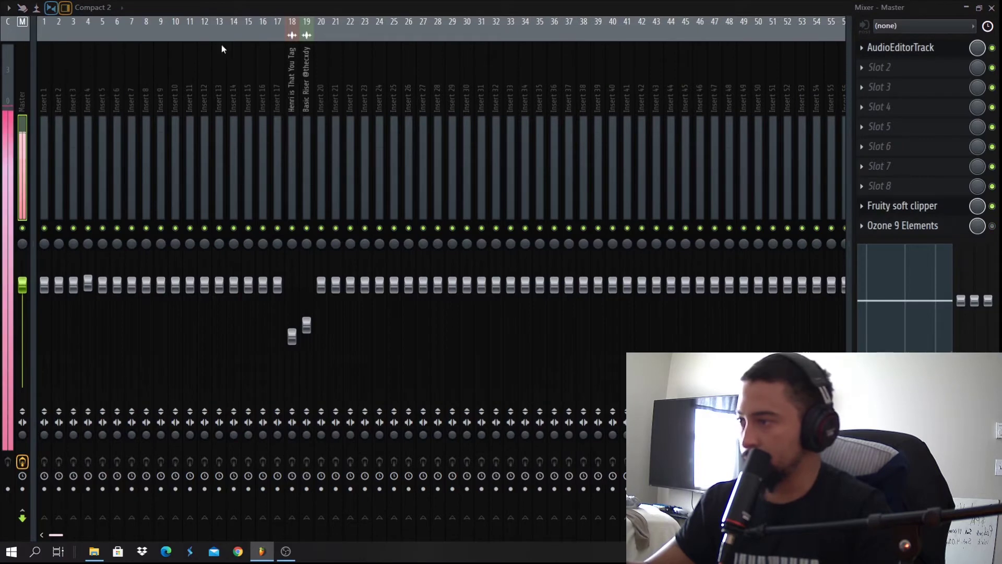
left_click(977, 9)
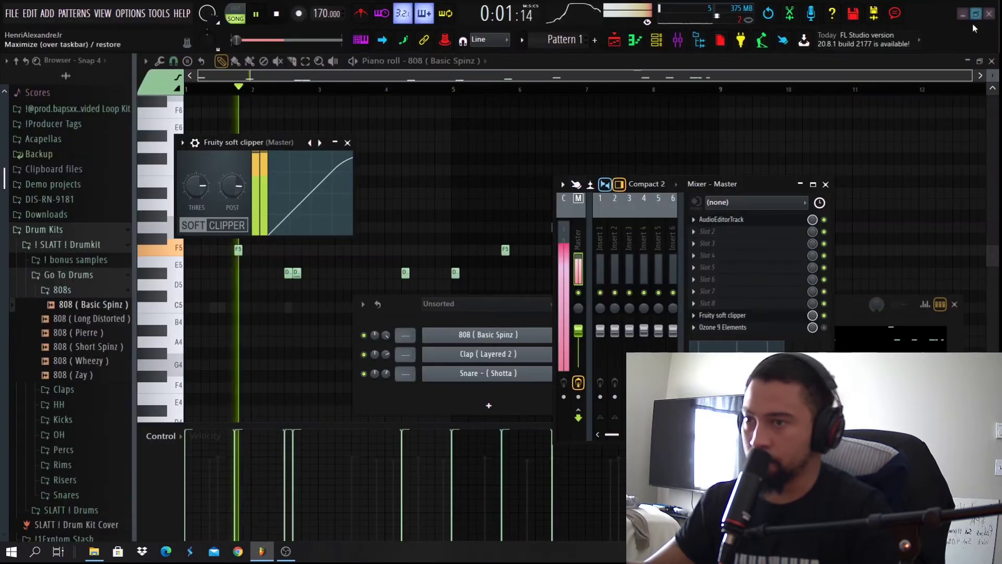
Lower the 808 ( Basic Spinz ) channel volume to 80% and play the beat.
left_click(652, 45)
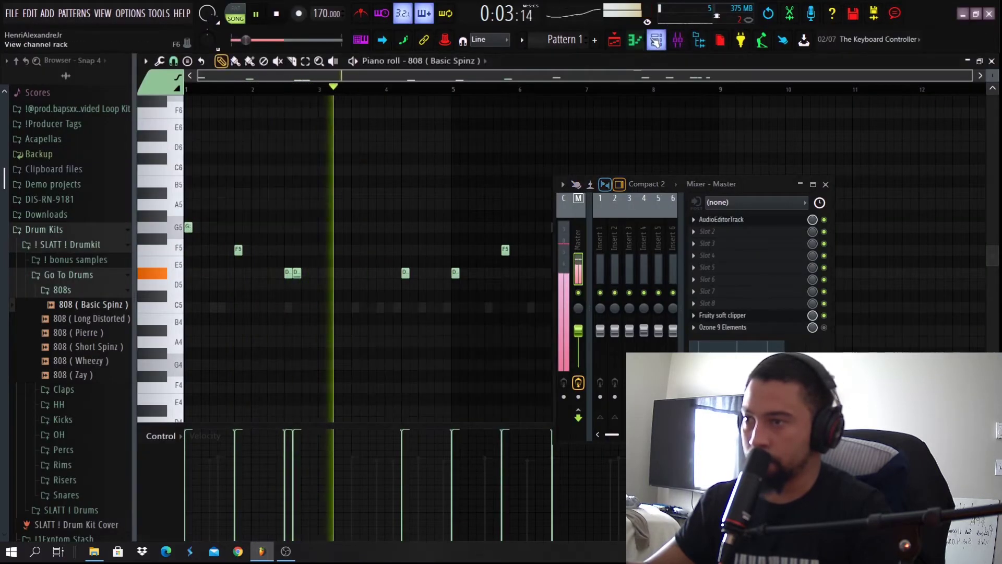
left_click(655, 43)
key("space")
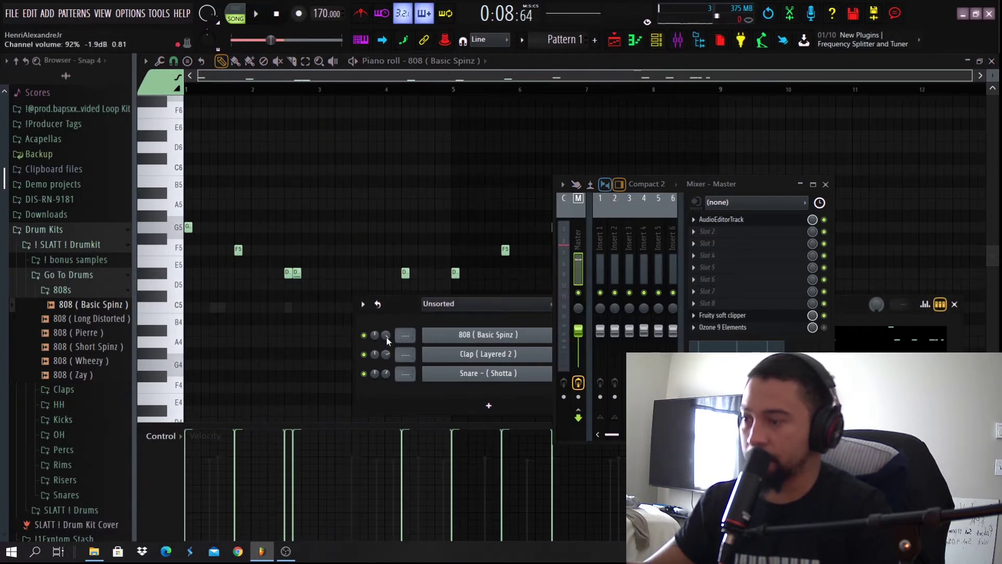
left_click_drag(386, 340, 387, 350)
key("space")
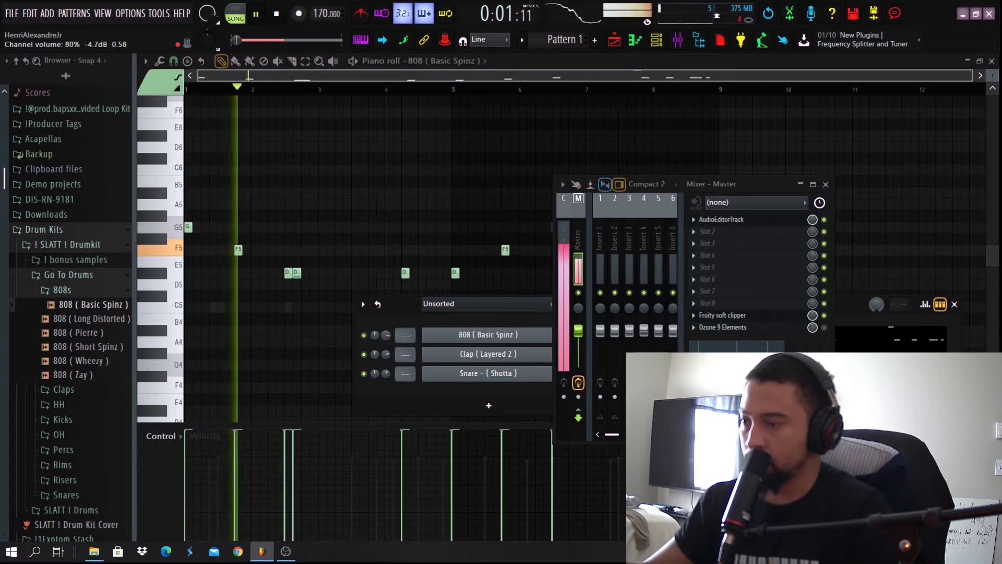
Close the mixer, then select all the 808 notes and lower their velocities slightly.
left_click(459, 60)
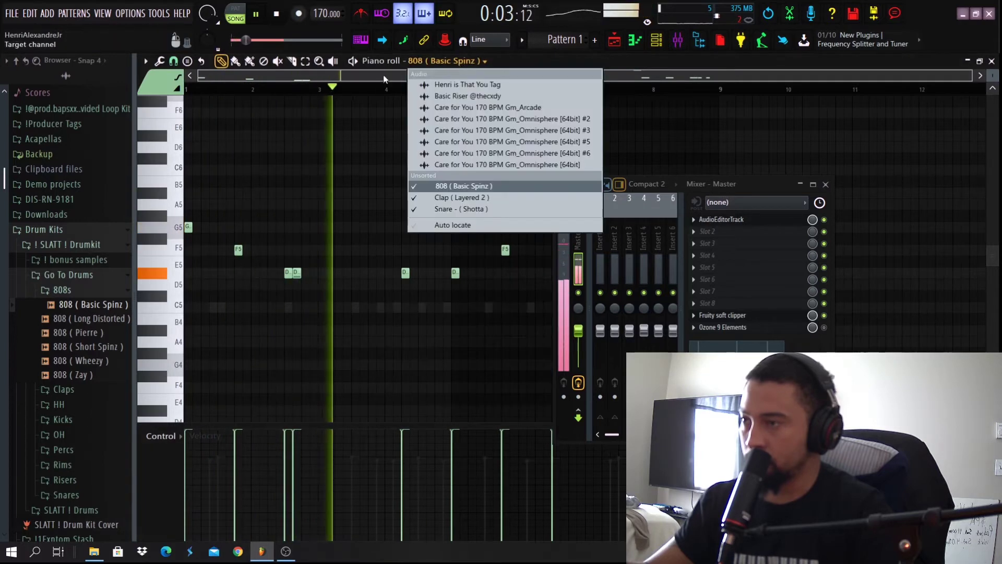
left_click(383, 75)
key("space")
left_click(813, 184)
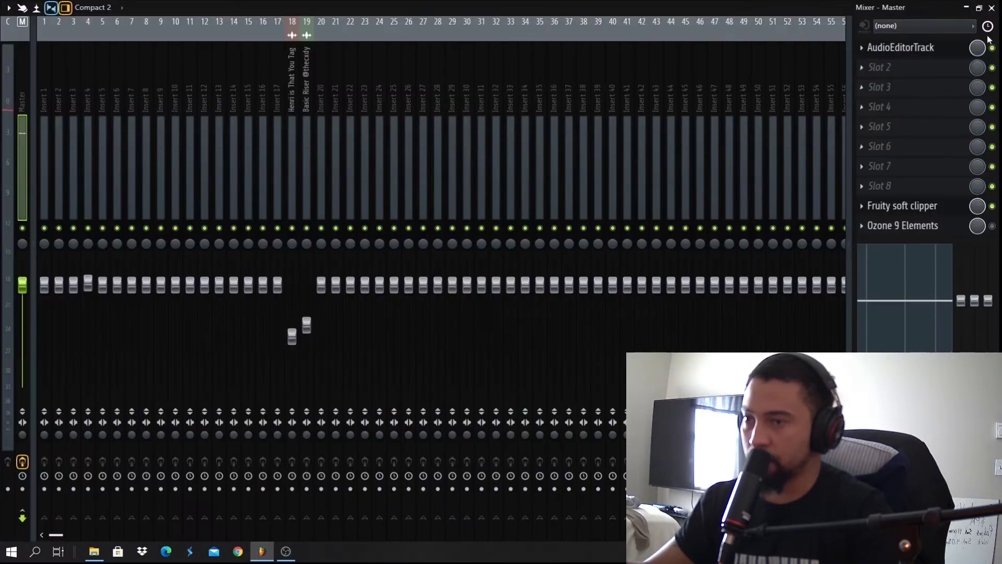
left_click(994, 7)
key("ctrl+a")
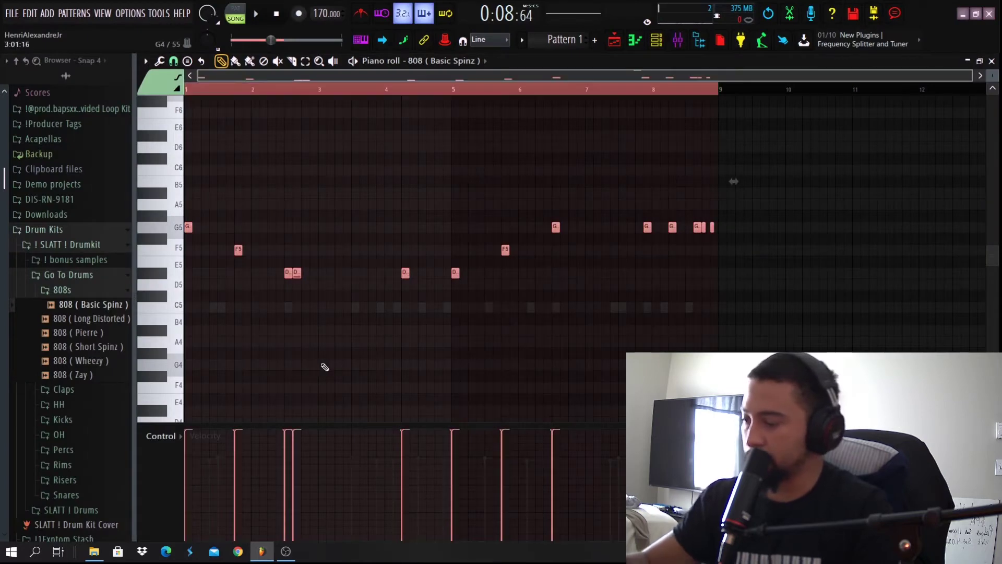
key("space")
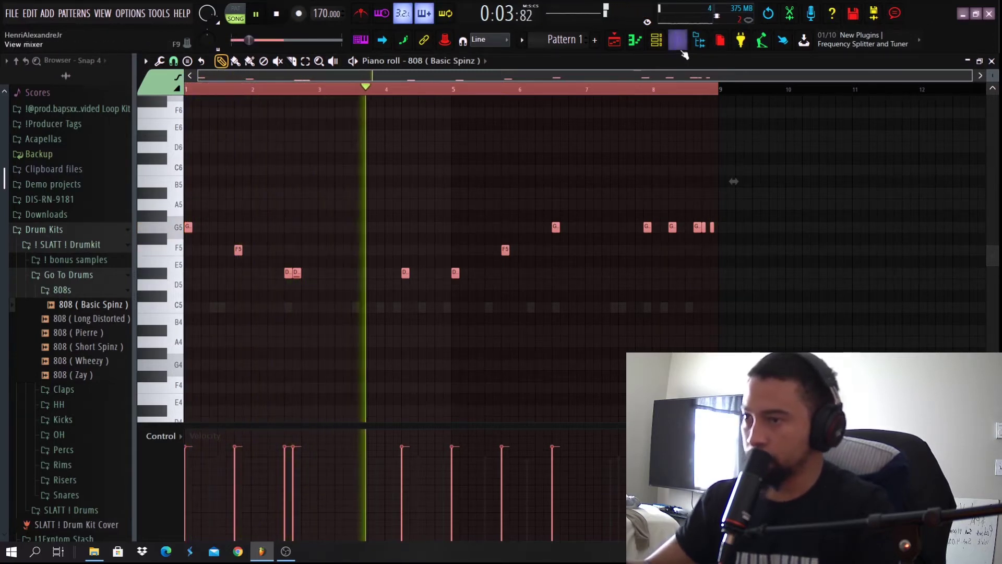
Enable the 808 channel's volume envelope with hold and release at maximum and delay, attack, decay and sustain at zero.
left_click(661, 43)
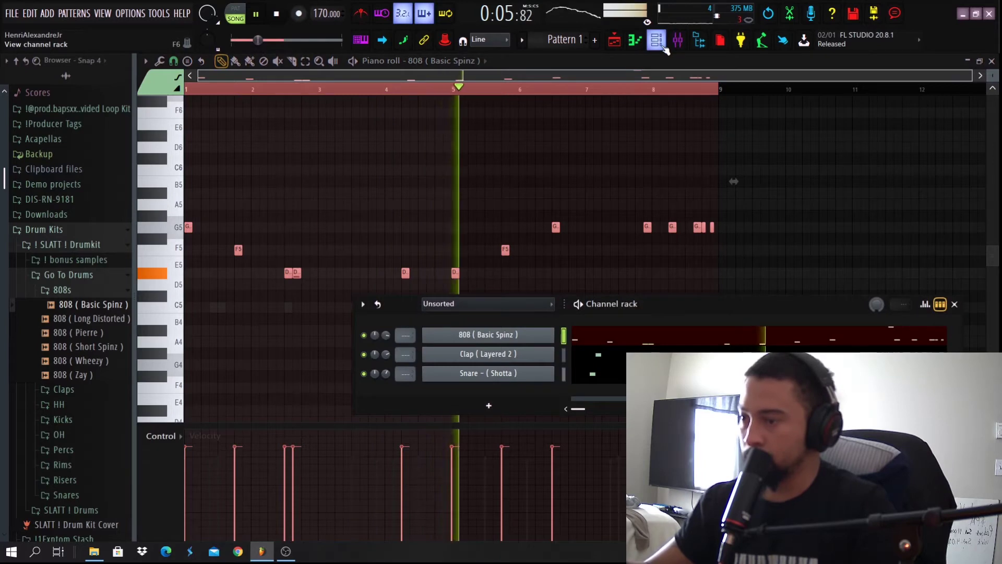
left_click(659, 42)
left_click(661, 43)
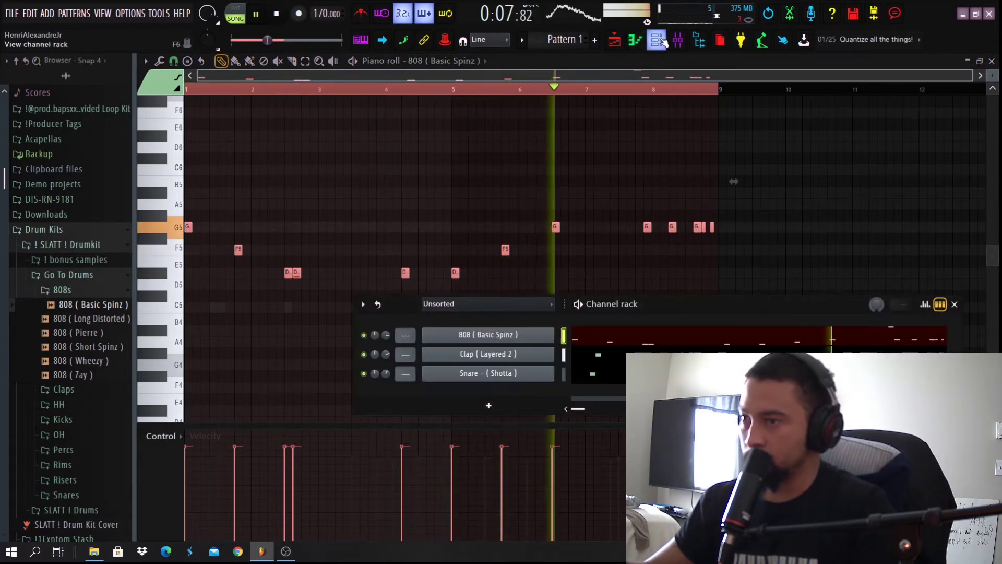
key("space")
left_click(529, 340)
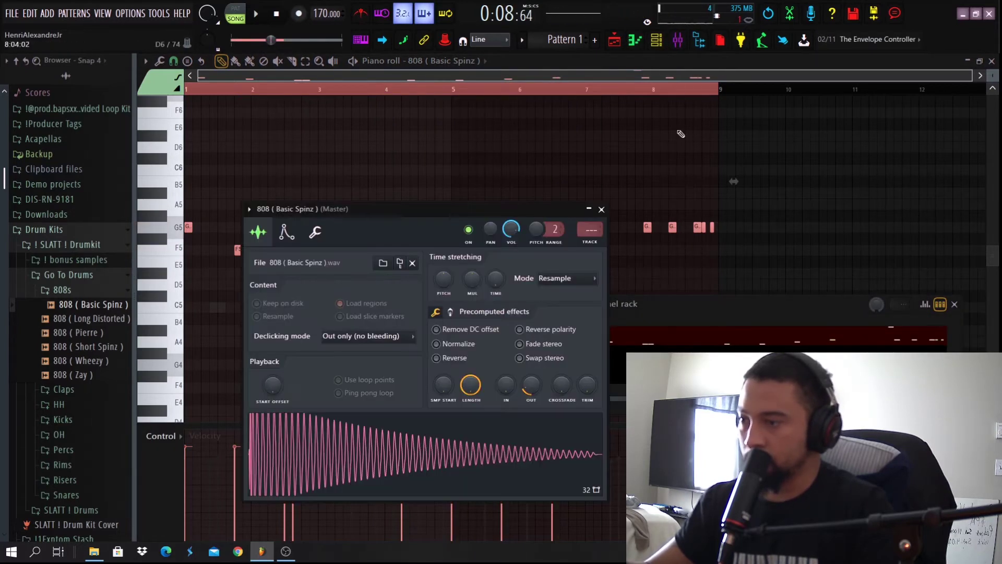
left_click(288, 236)
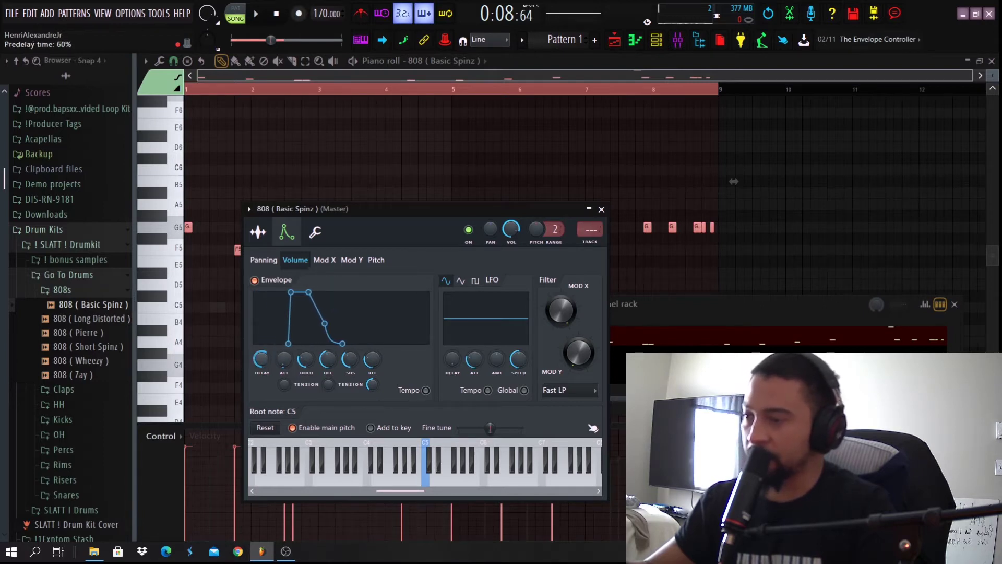
scroll(262, 358, "down", 2)
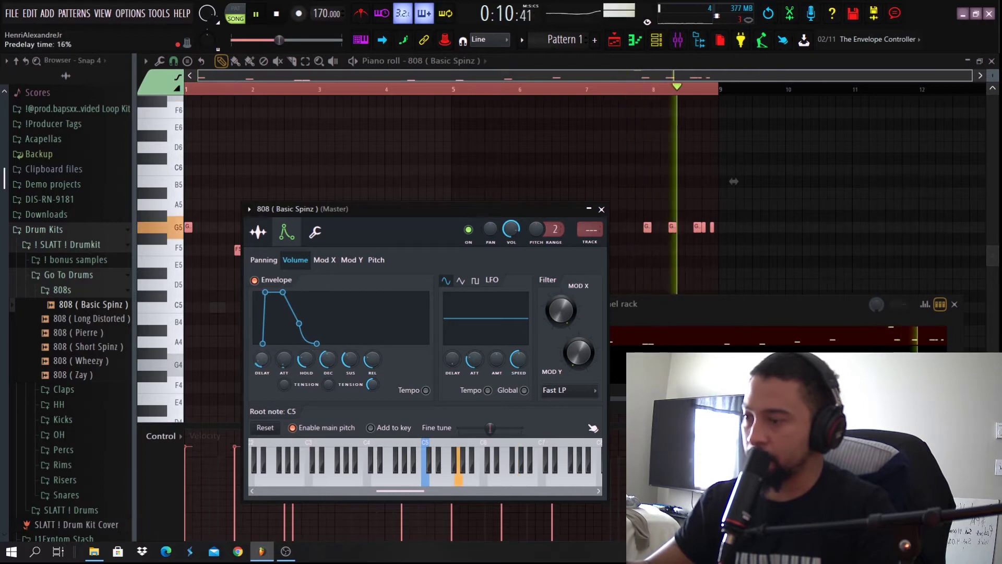
key("space")
left_click_drag(255, 361, 256, 362)
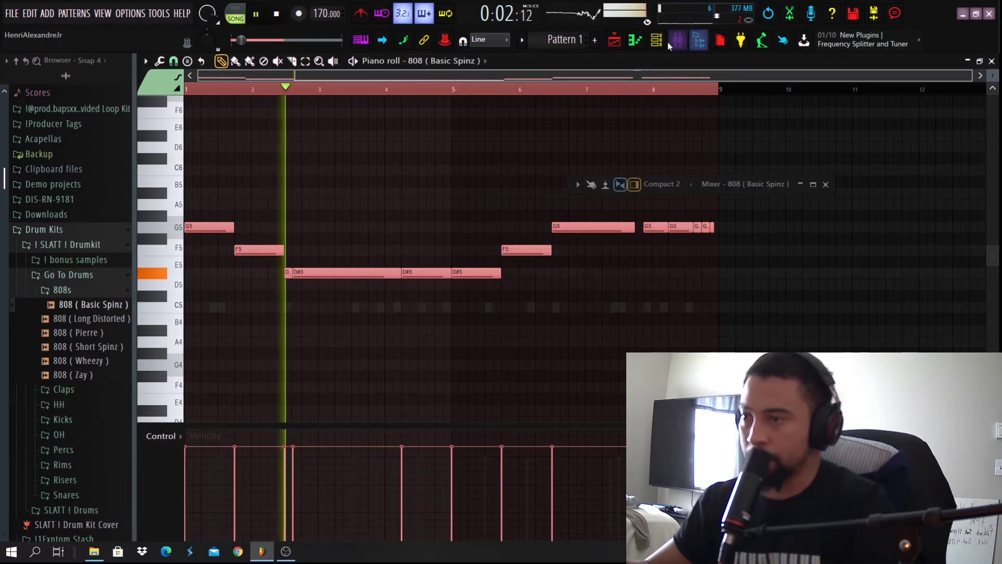
Audition small delay changes in the 808 channel's volume envelope and set the delay to 1%.
key("space")
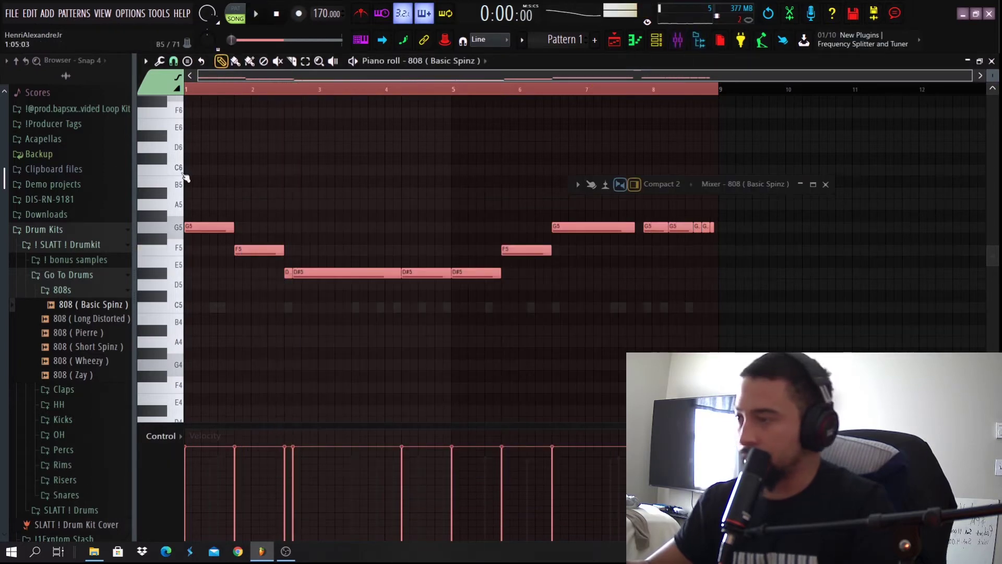
left_click(638, 44)
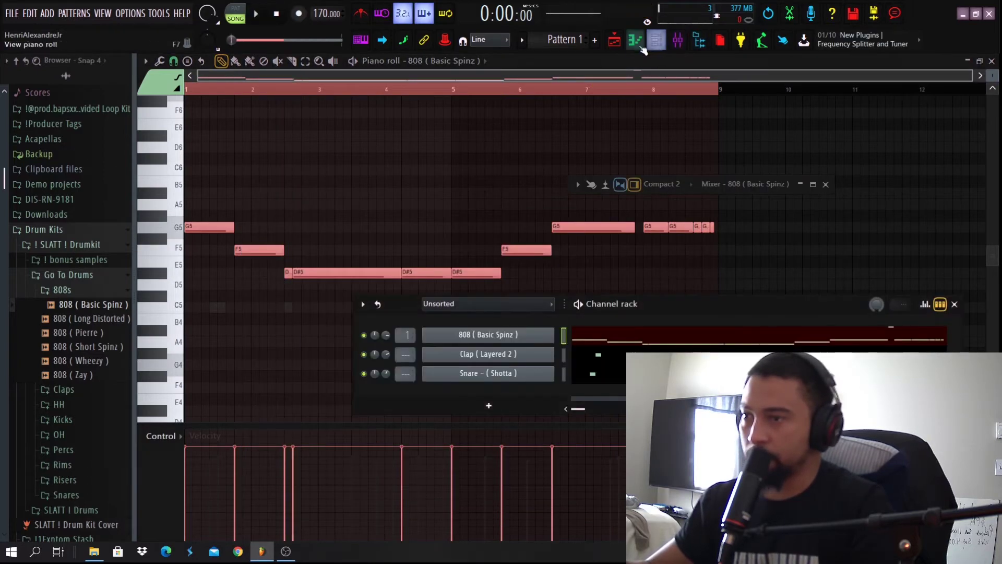
left_click(509, 337)
key("space")
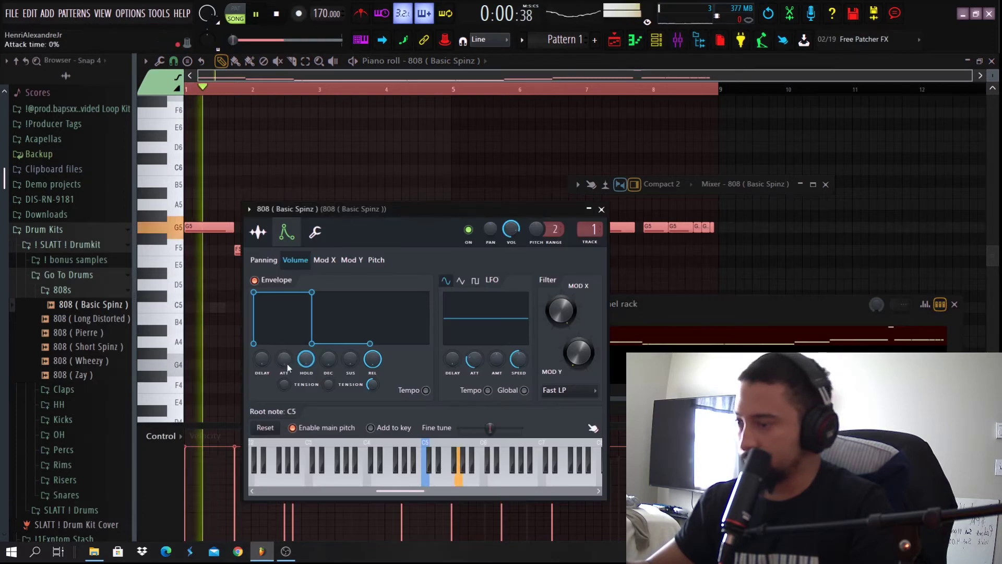
key("space")
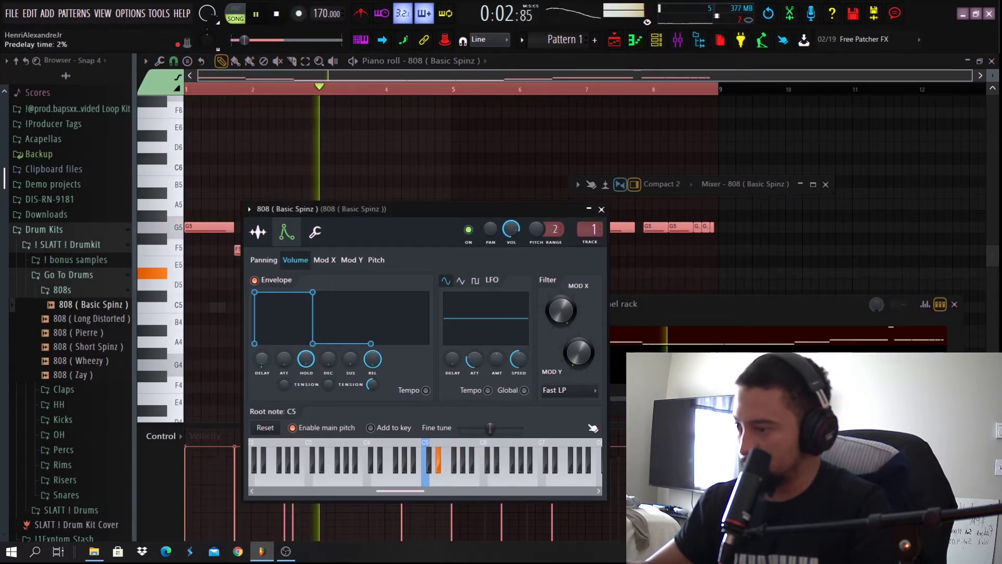
key("space")
key("space")
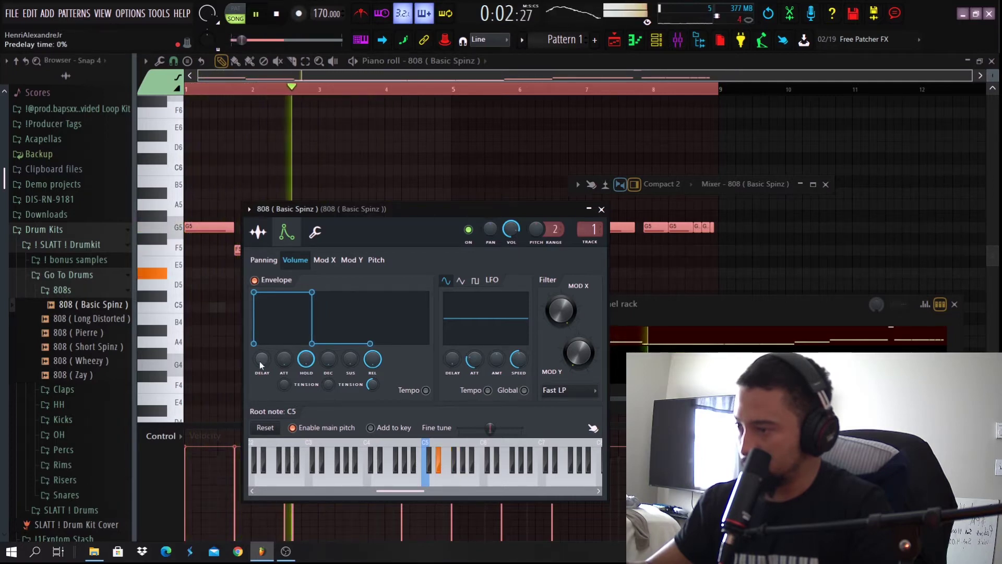
key("space")
key("space")
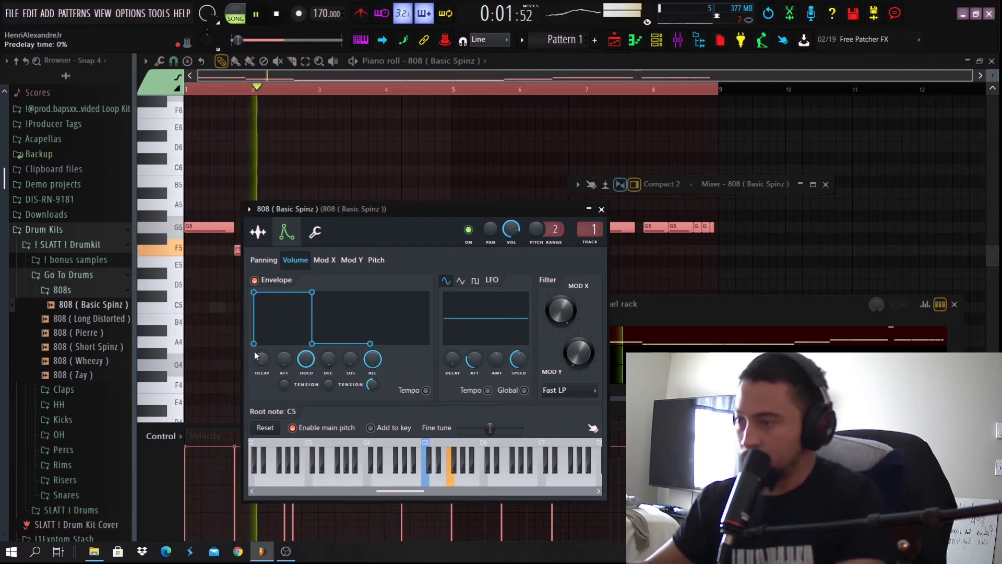
key("space")
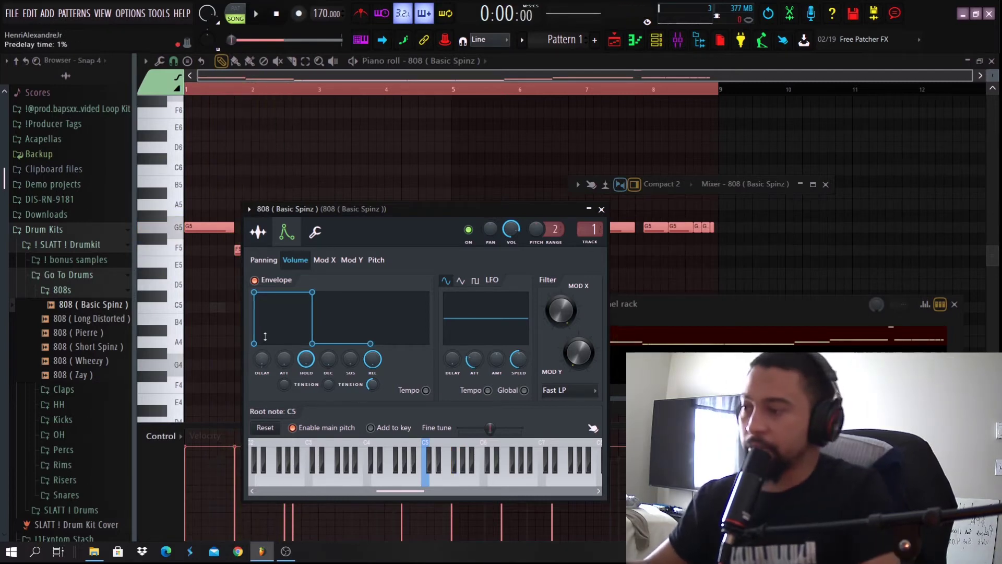
left_click(602, 210)
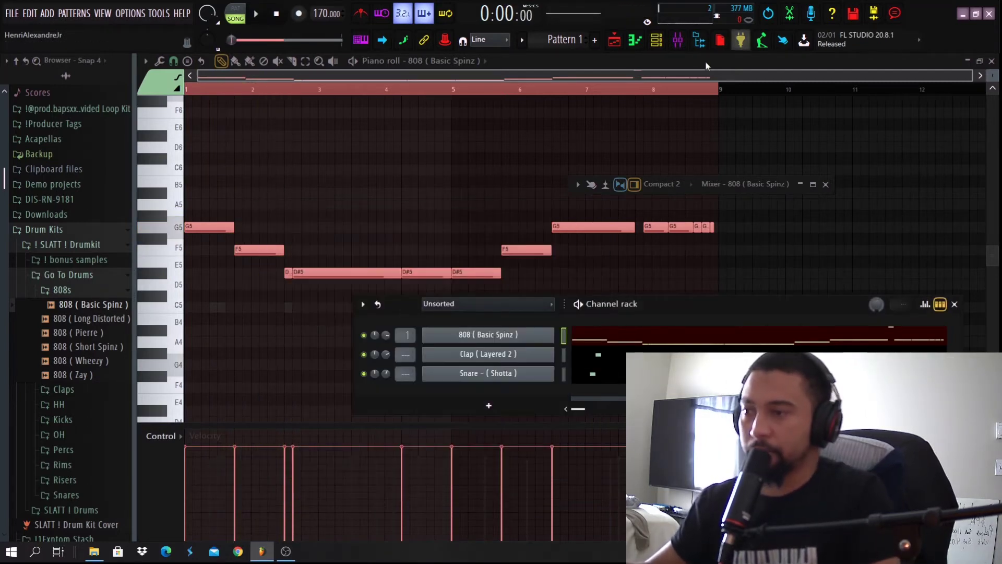
Find the kicks in the !Rio Leyva - 10k Drumkit folder and add rio - clip kick as a channel.
left_click(107, 287)
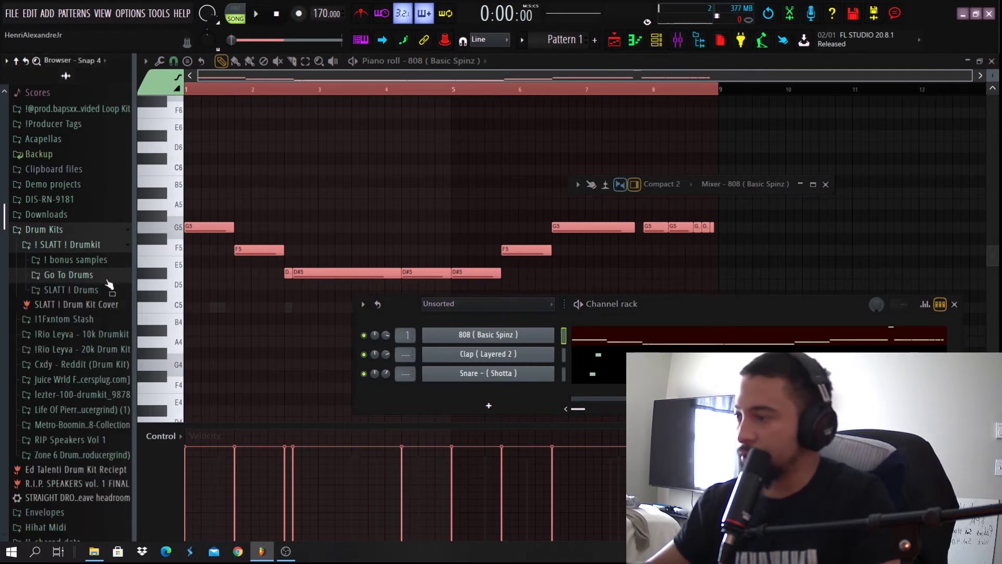
left_click(78, 291)
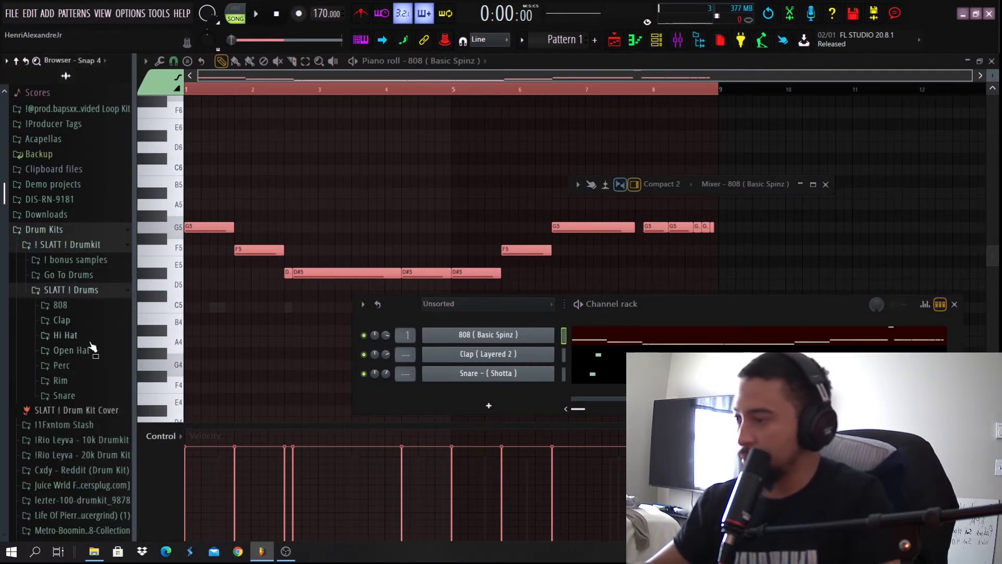
left_click(90, 245)
left_click(91, 260)
left_click(91, 261)
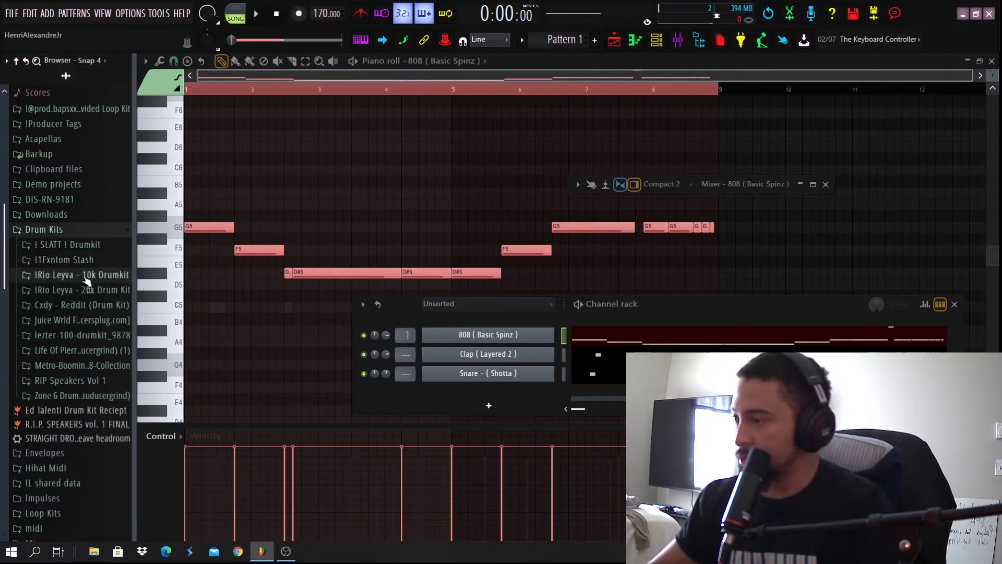
left_click(87, 276)
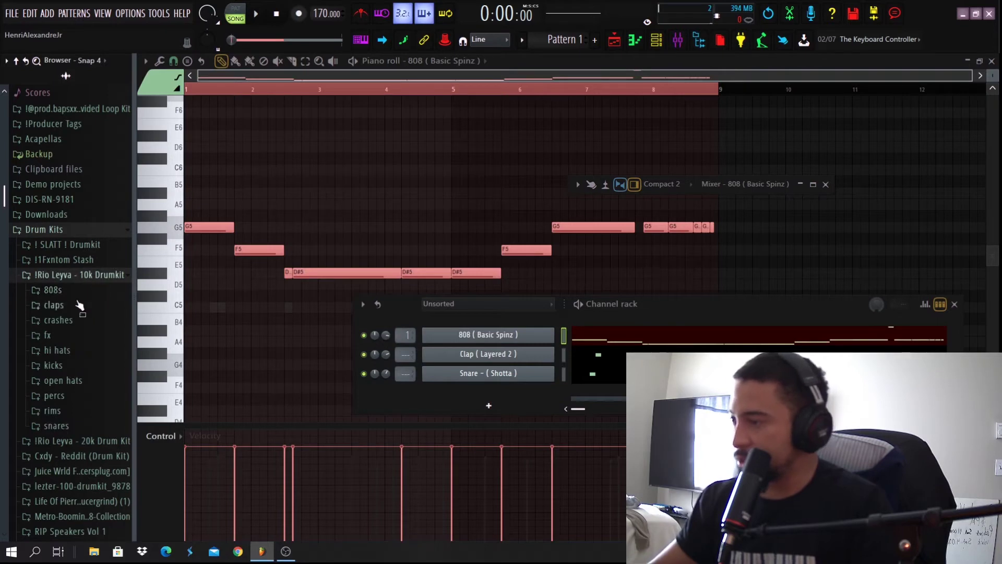
left_click(90, 365)
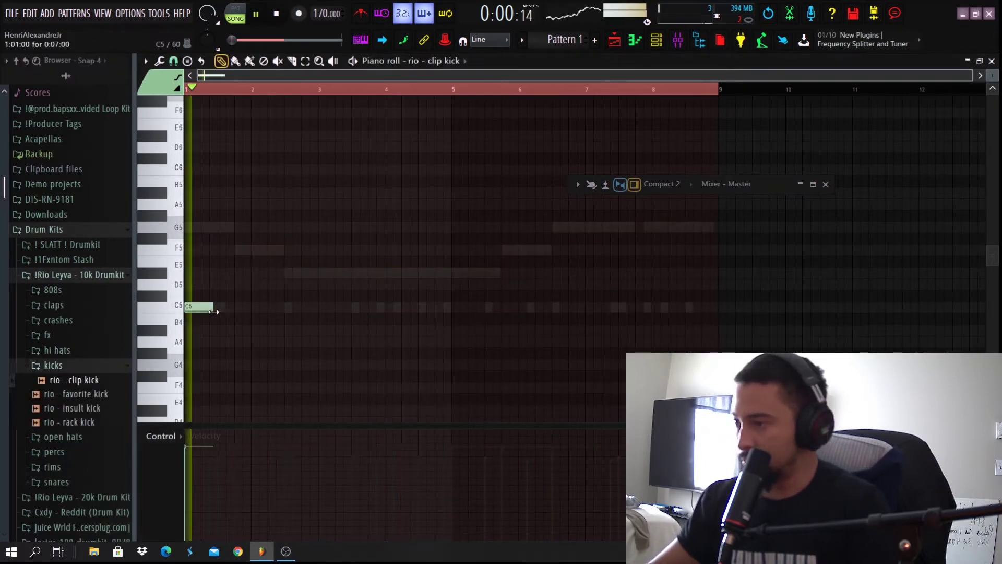
Shorten the C5 kick note at the start of bar 1 to about five steps and play the beat.
key("space")
mouse_move(215, 308)
left_mouse_down()
mouse_move(225, 309)
mouse_move(204, 315)
left_mouse_up()
key("space")
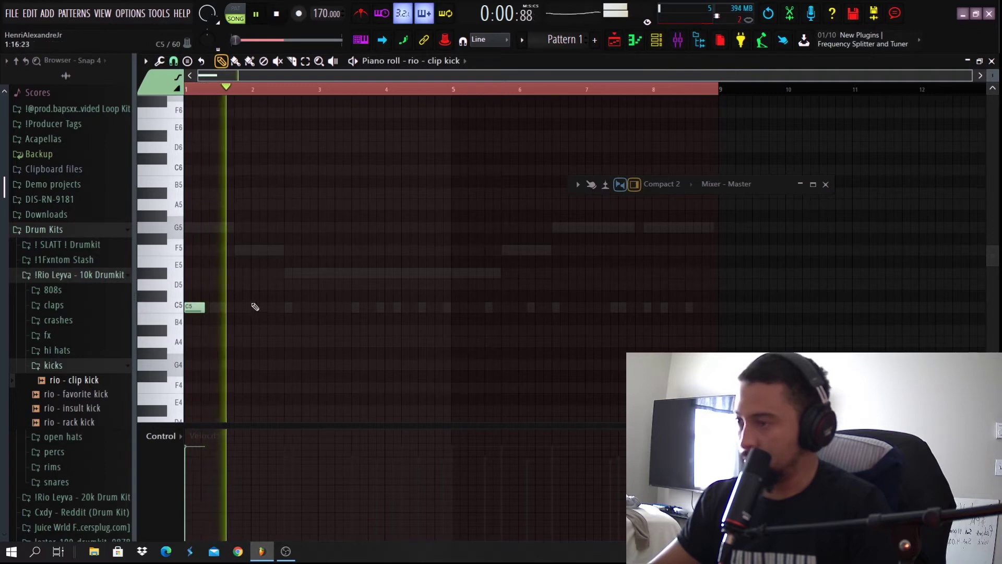
left_click(295, 307)
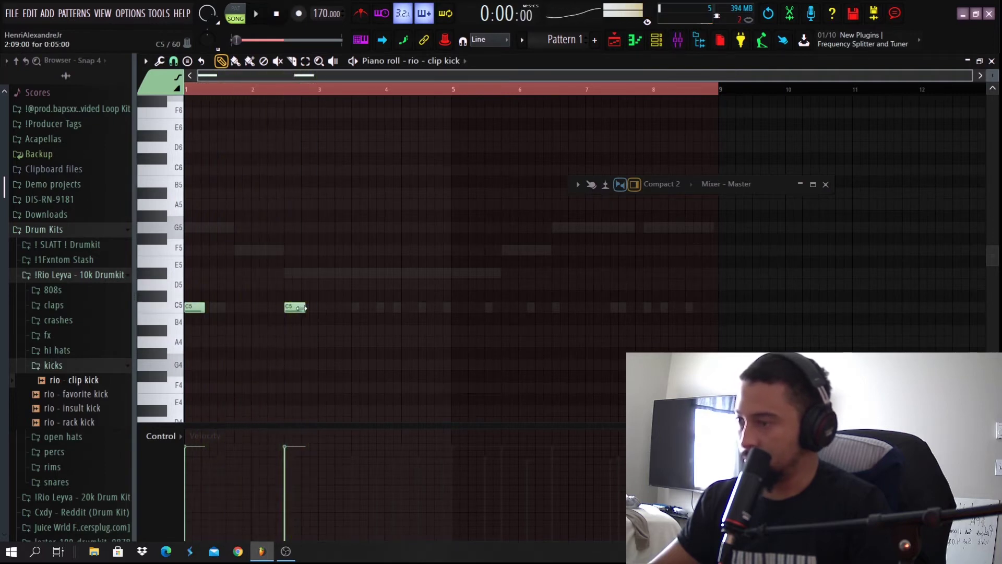
left_click_drag(299, 307, 310, 307)
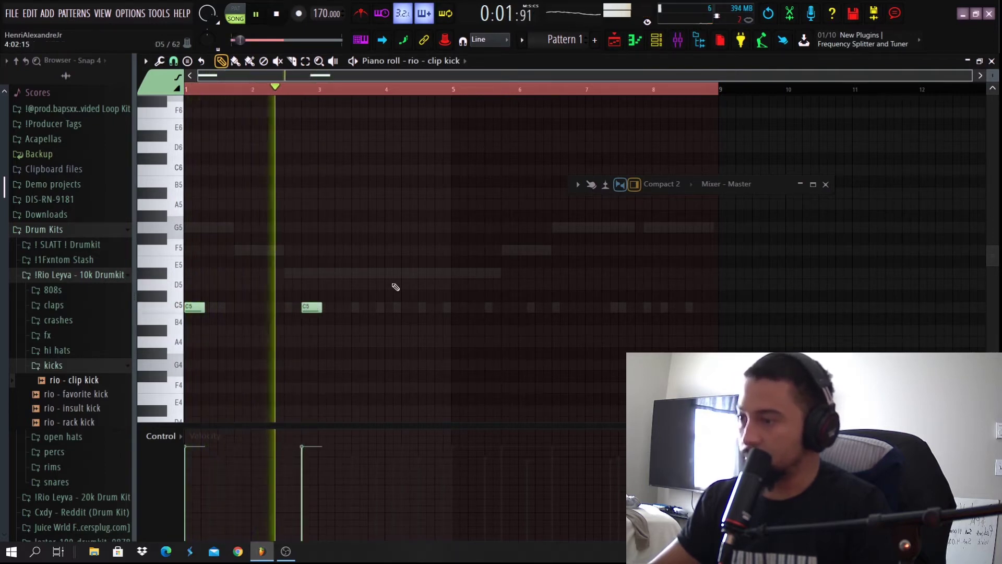
right_click(314, 307)
right_click(194, 308)
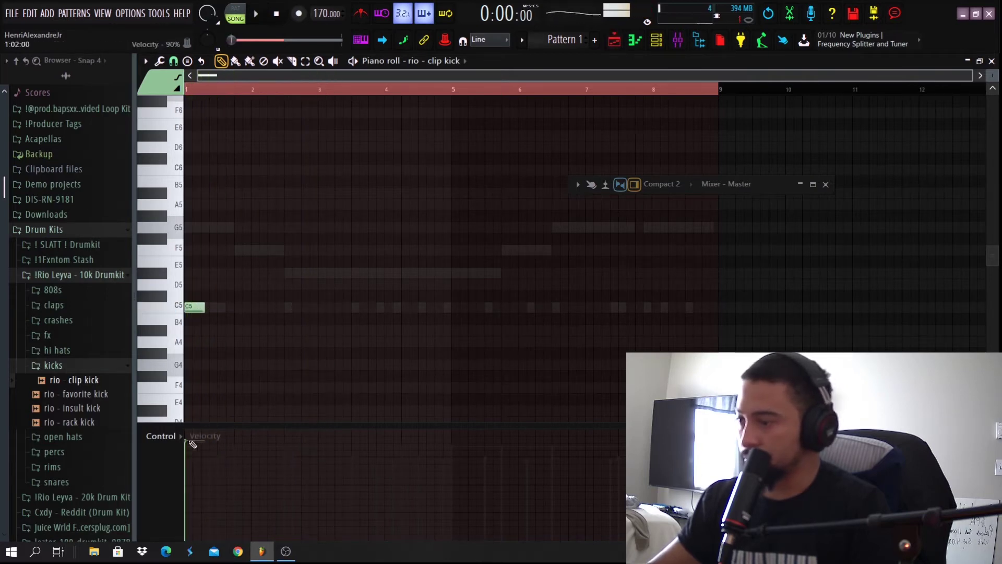
Place five-step C5 kick notes at step 13 of bar 1 and step 11 of bar 2 while the beat plays.
left_click(240, 307)
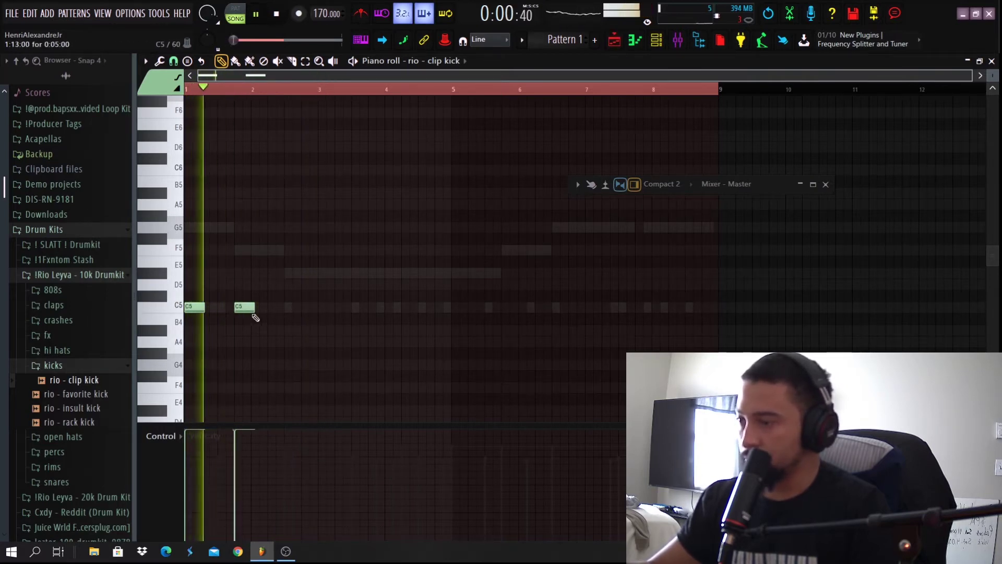
left_click(292, 307)
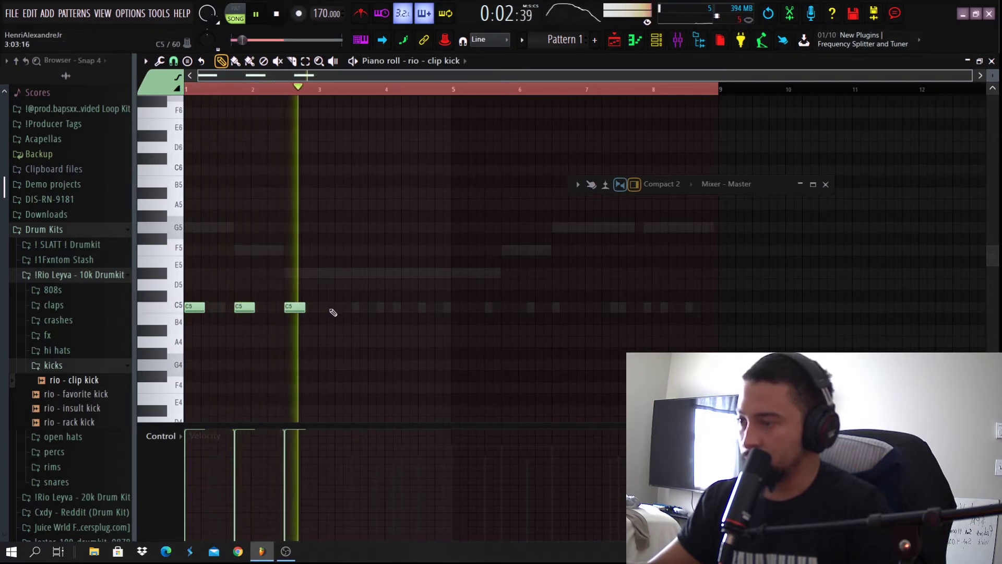
left_click_drag(298, 311, 305, 309)
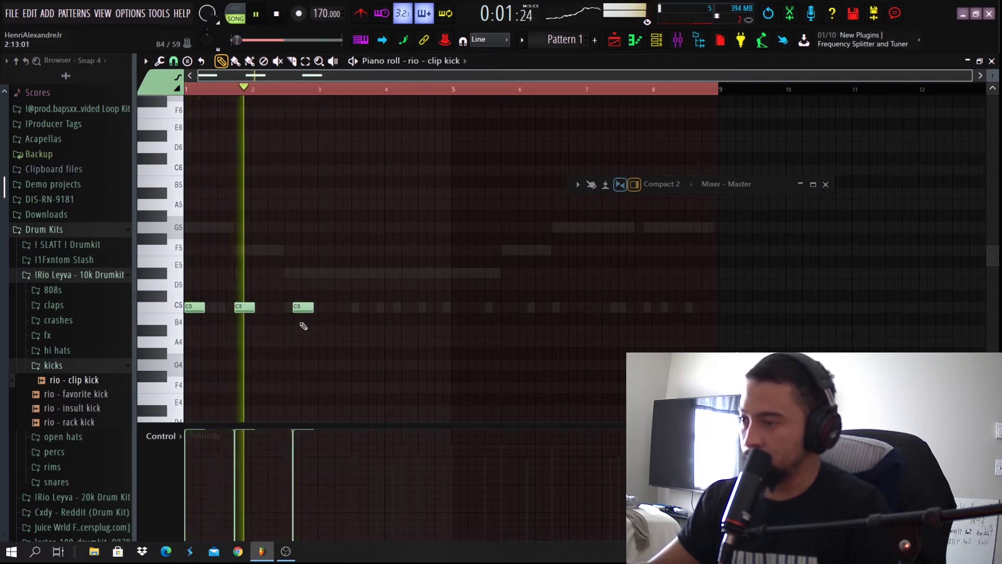
scroll(297, 313, "up", 4)
key("space")
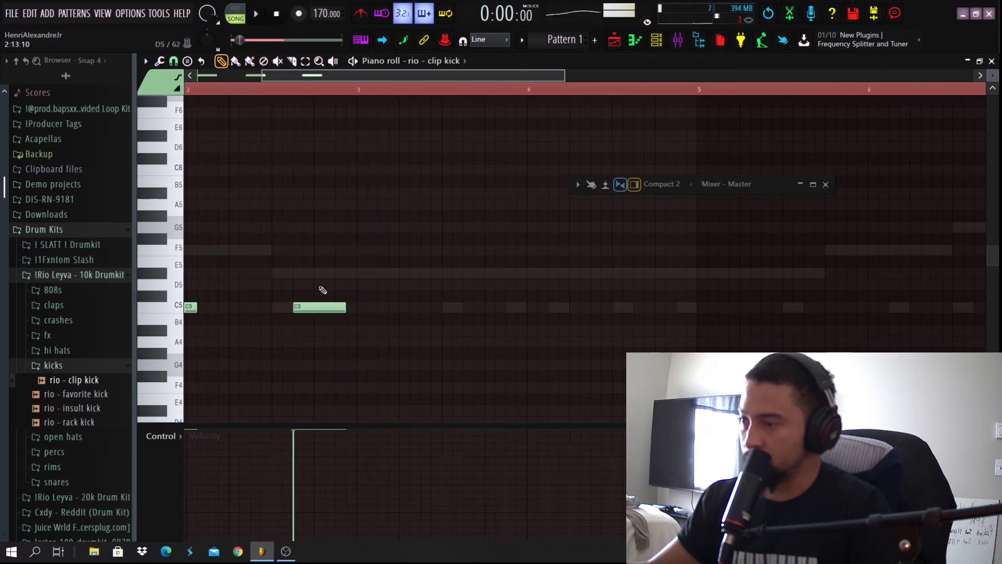
Replace the bar 2 kick with two C5 kick notes, each two steps long, at steps 9 and 12.
left_click(276, 308)
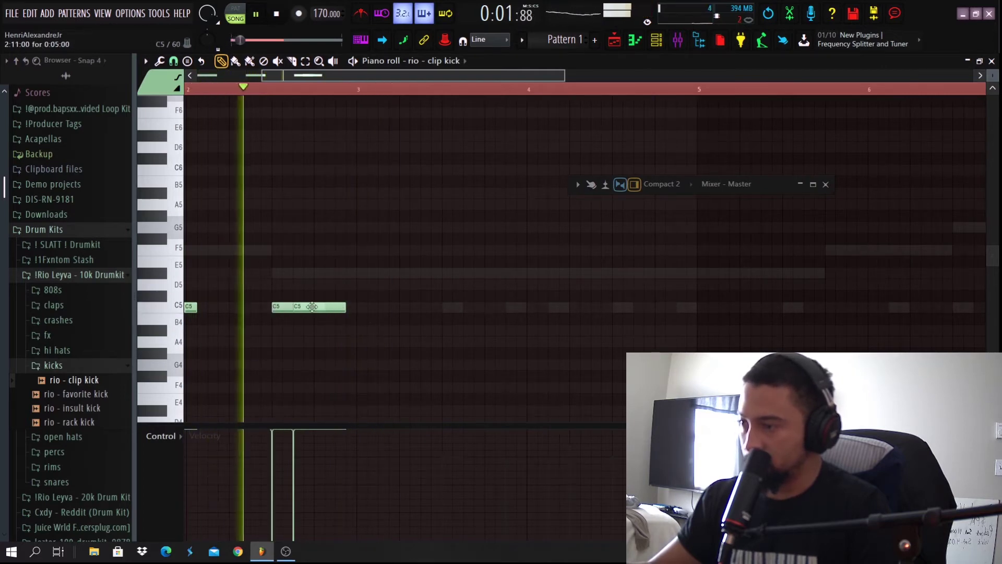
left_click_drag(331, 307, 394, 308)
right_click(394, 308)
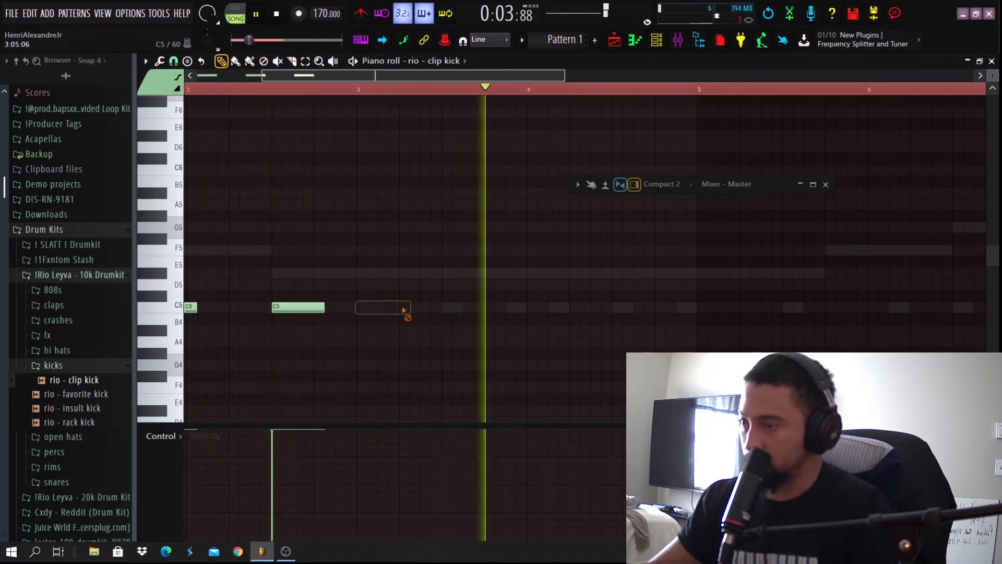
left_click_drag(323, 308, 284, 307)
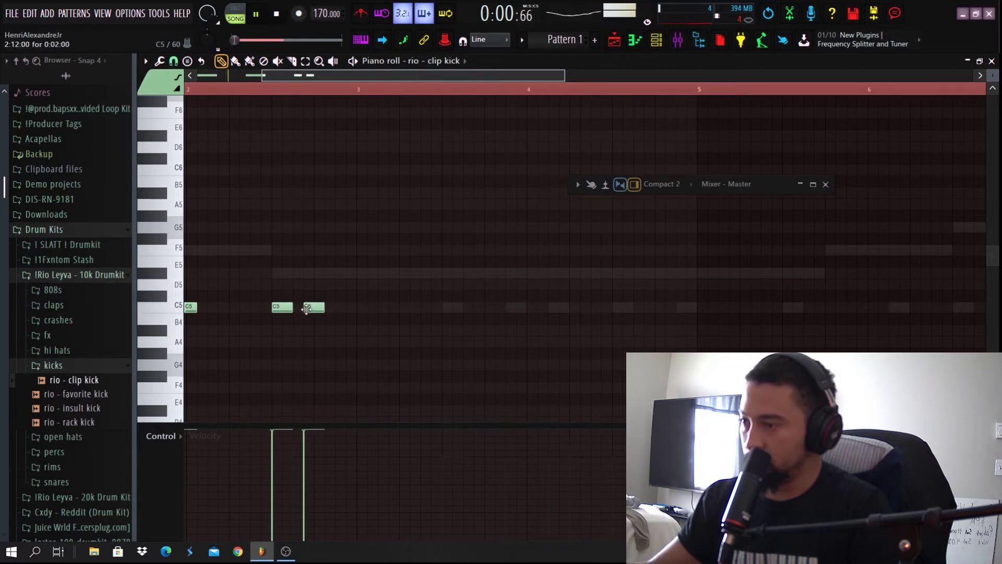
scroll(462, 325, "down", 4)
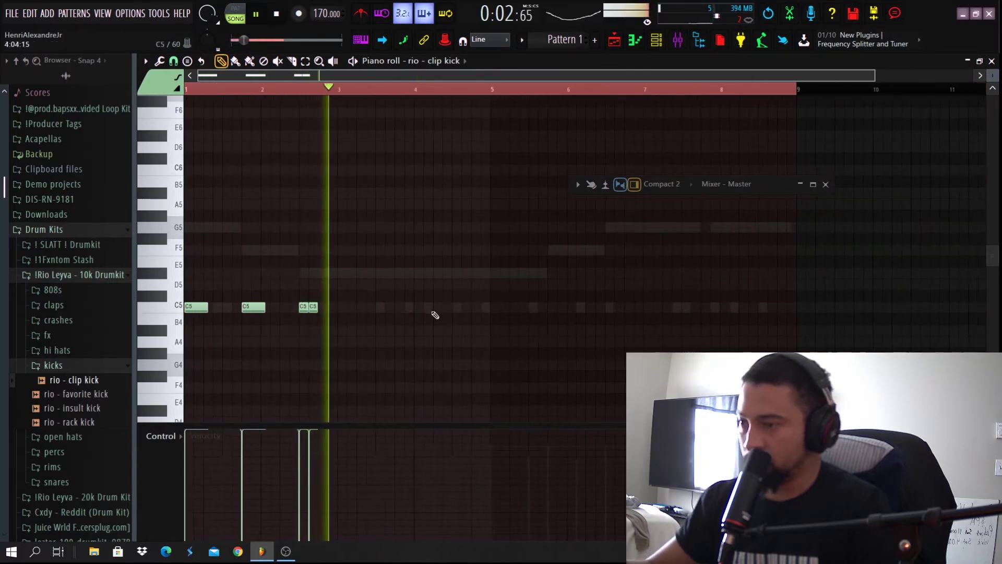
Add two-step C5 kicks at bar 4 step 5, bar 5 steps 1 and 13, bar 6 step 9 and bar 7 step 15.
left_click(417, 308)
left_click_drag(417, 308, 551, 309)
left_click(474, 318)
left_click(415, 93)
left_click(543, 308)
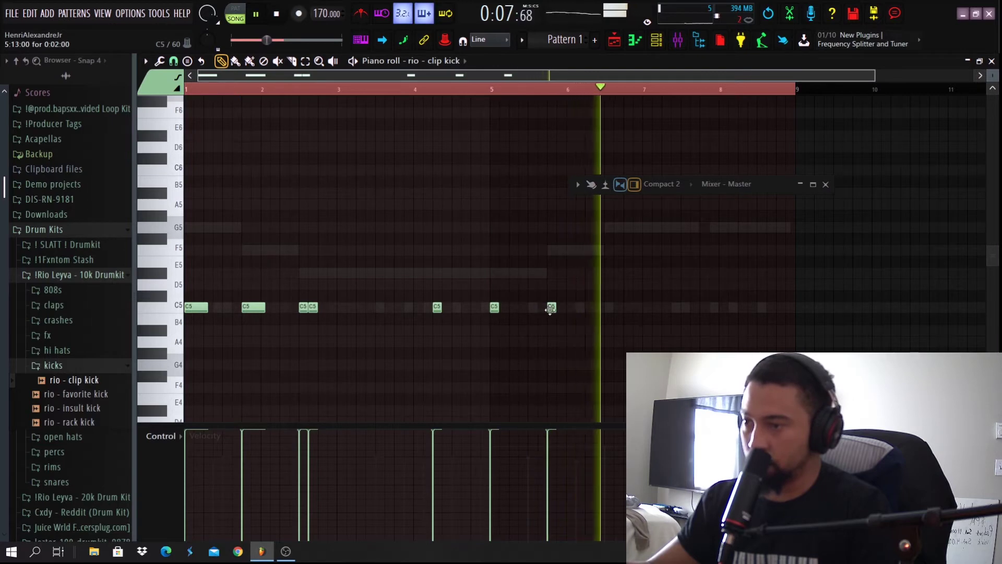
left_click(609, 308)
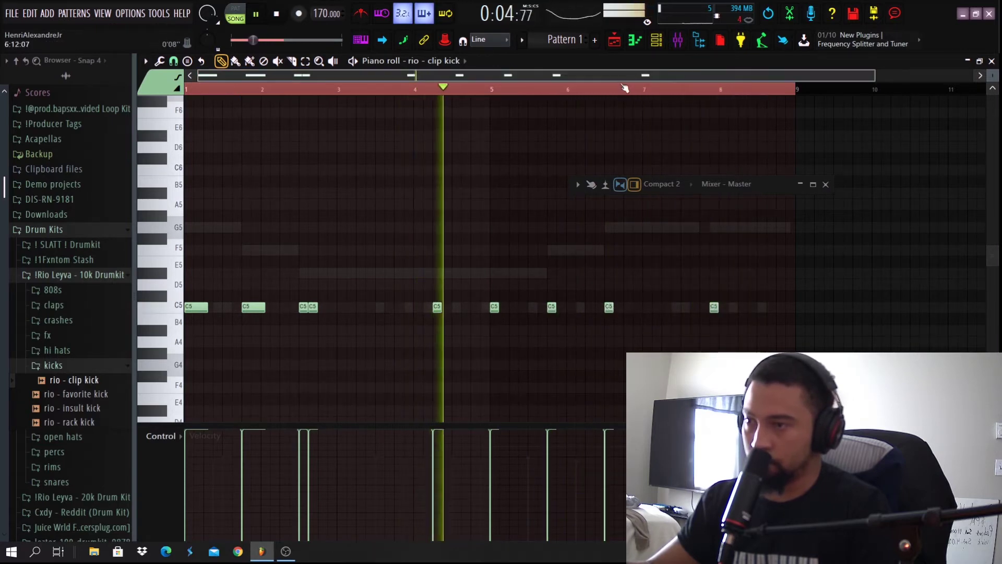
Add a two-step C5 kick at step 5 of bar 8, clear the time selection and play from around bar 7.
scroll(721, 303, "up", 3)
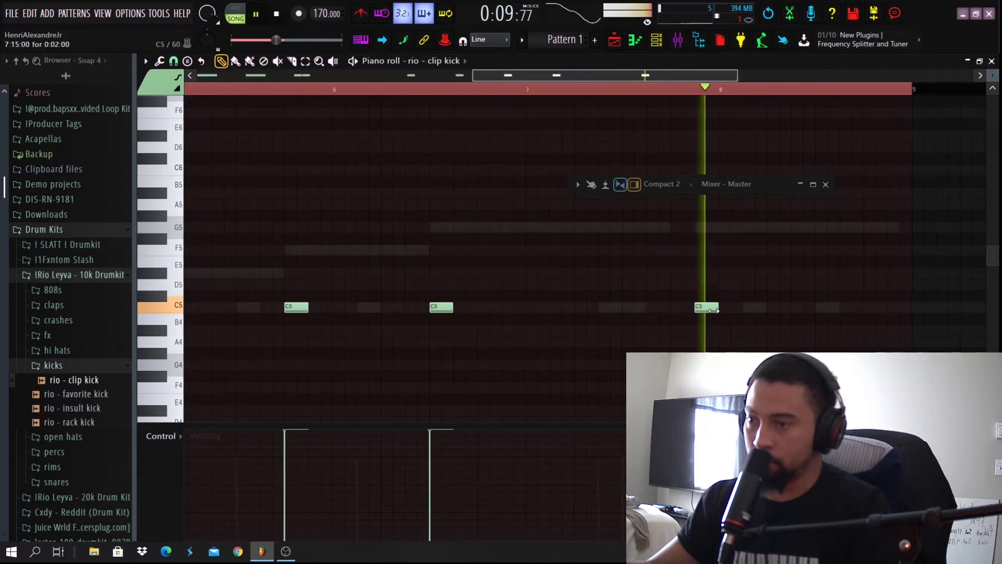
left_click(784, 307)
left_click_drag(784, 307, 773, 307)
key("space")
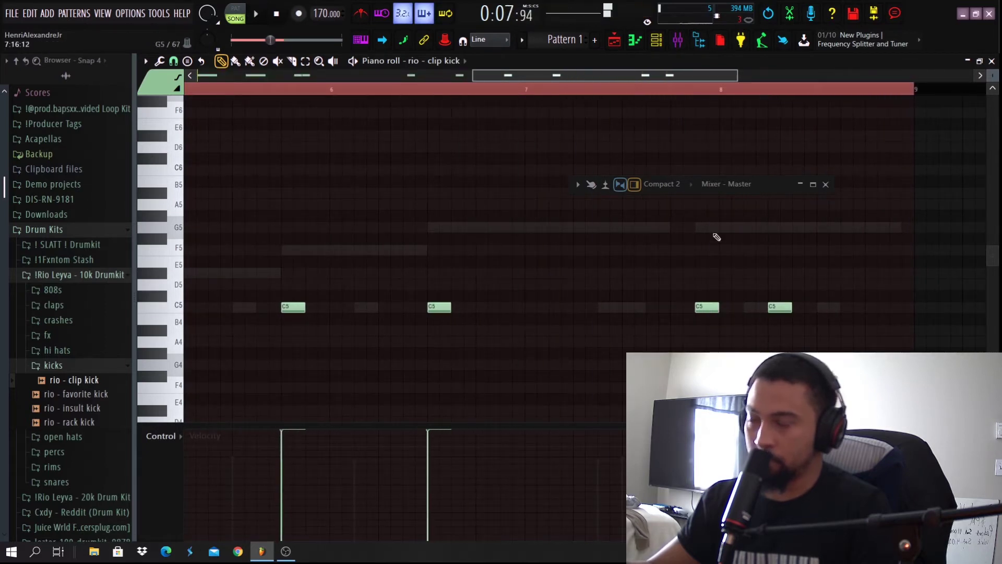
left_click(574, 93)
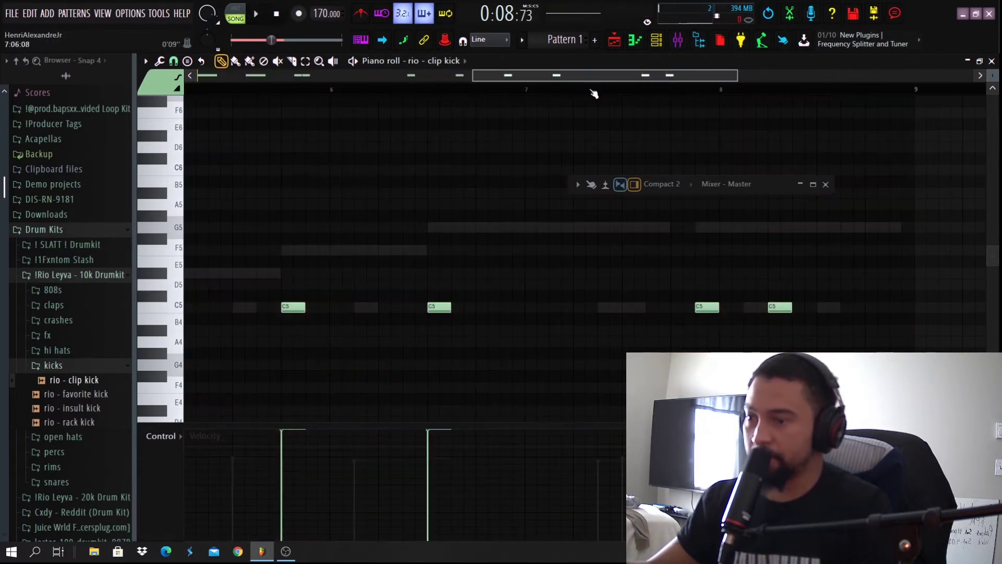
key("space")
Add C5 kicks at steps 11, 13 and 15 of bar 8 and shorten the last one to one step.
scroll(747, 329, "down", 2)
left_click(785, 307)
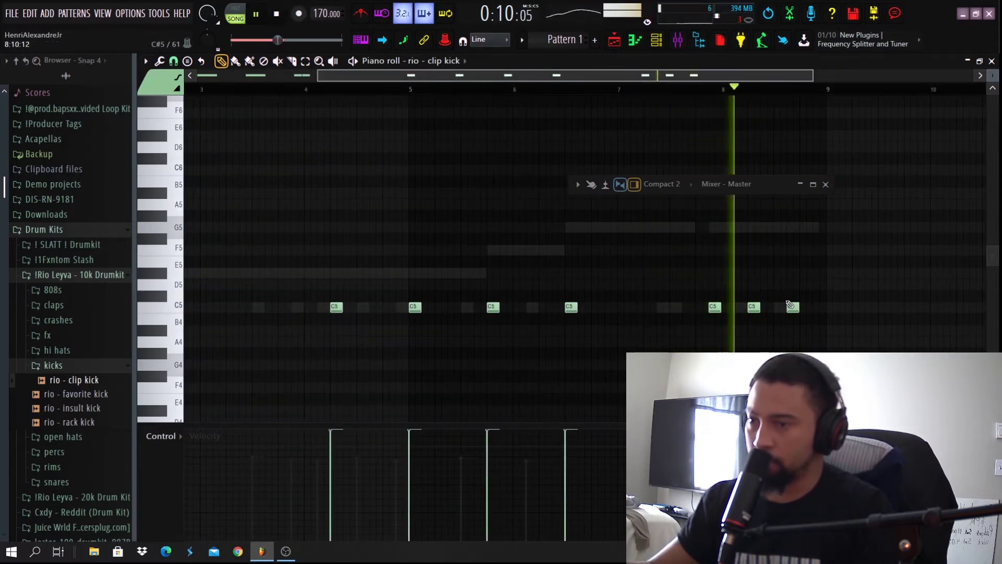
left_click(804, 307)
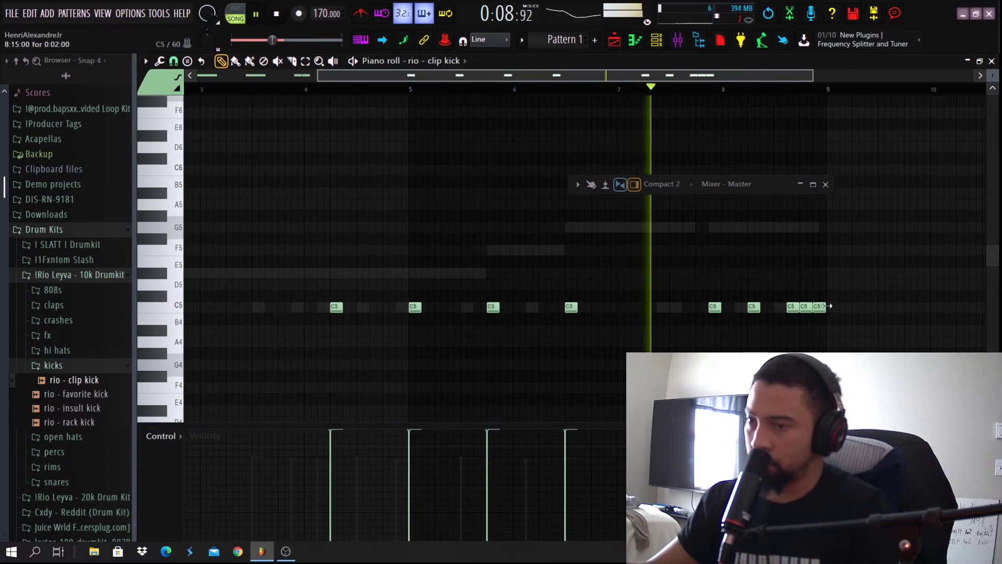
left_click_drag(824, 307, 819, 307)
scroll(804, 318, "up", 4)
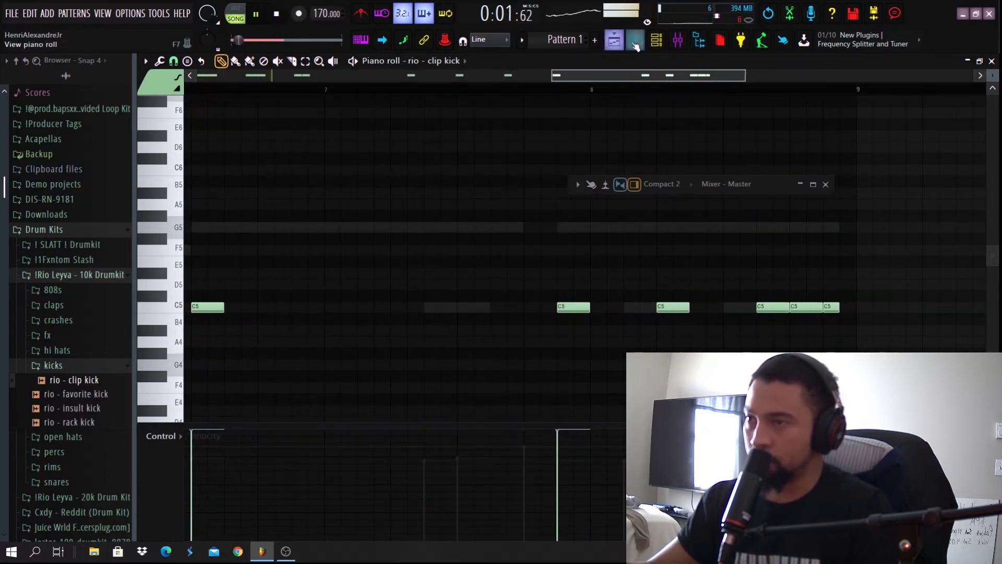
Switch from the piano roll to the playlist with the channel rack open while the beat plays.
left_click(658, 45)
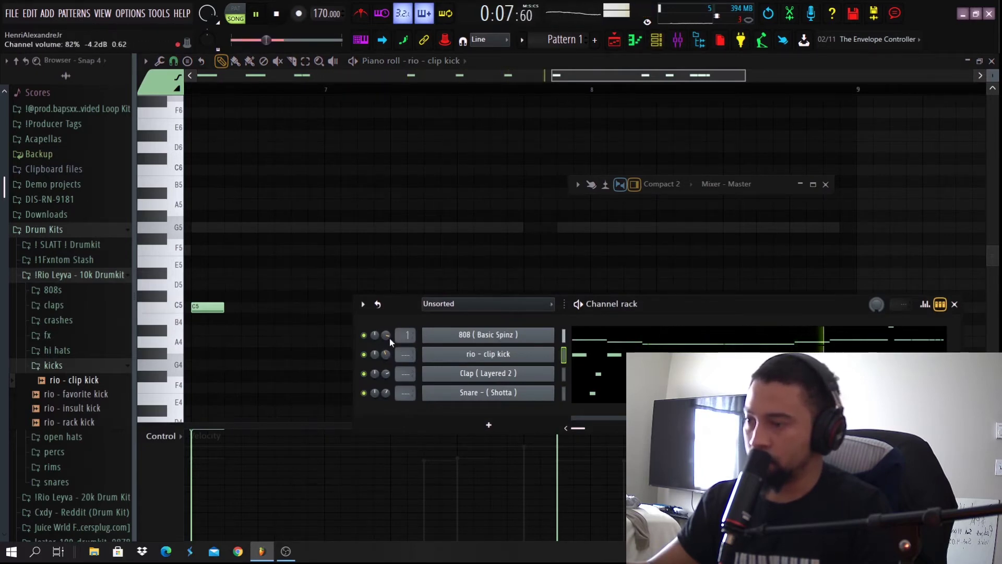
key("F5")
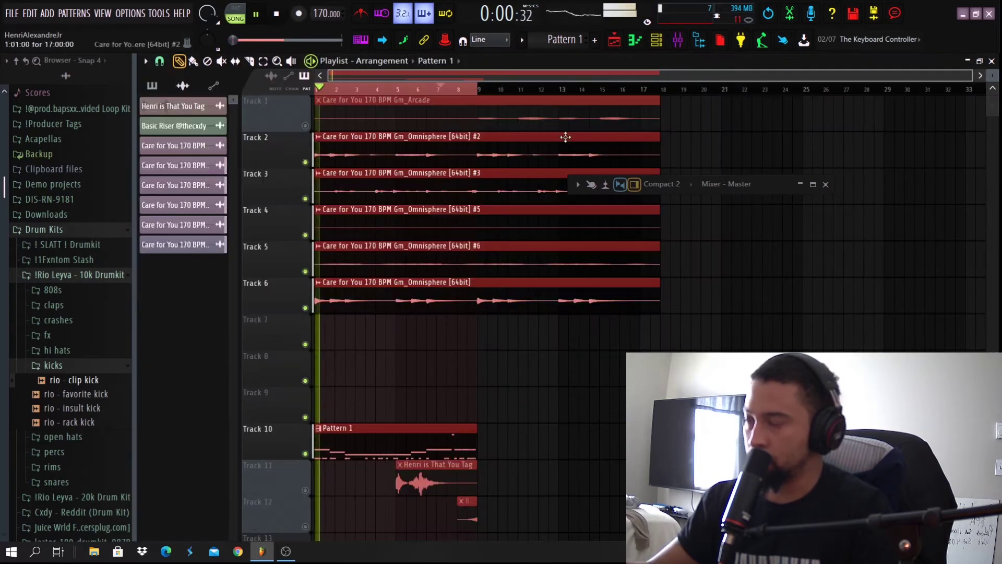
left_click(659, 44)
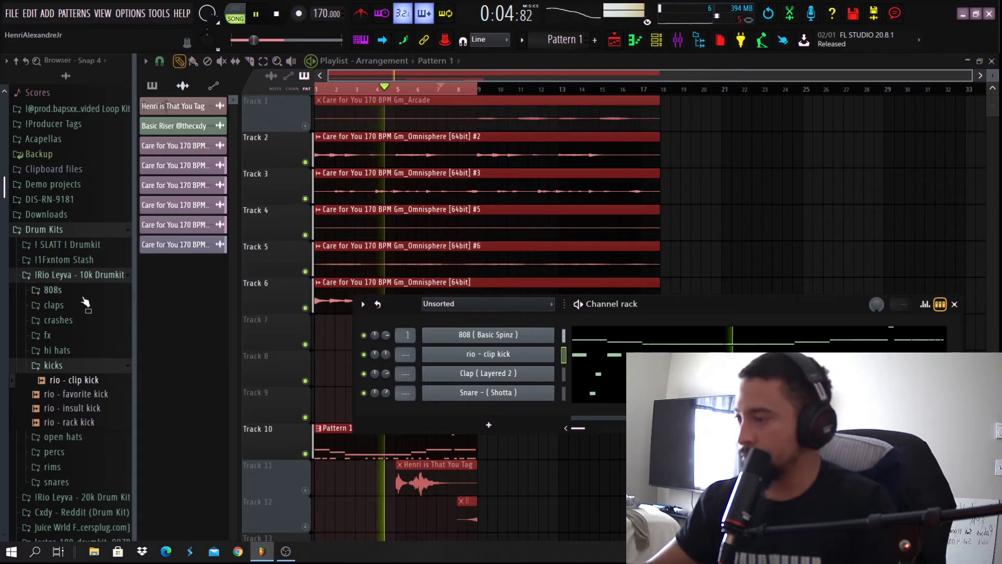
Browse the drum kits for hi-hats and open the HH folder in Go To Drums of the ! SLATT ! Drumkit.
left_click(89, 368)
key("space")
left_click(116, 351)
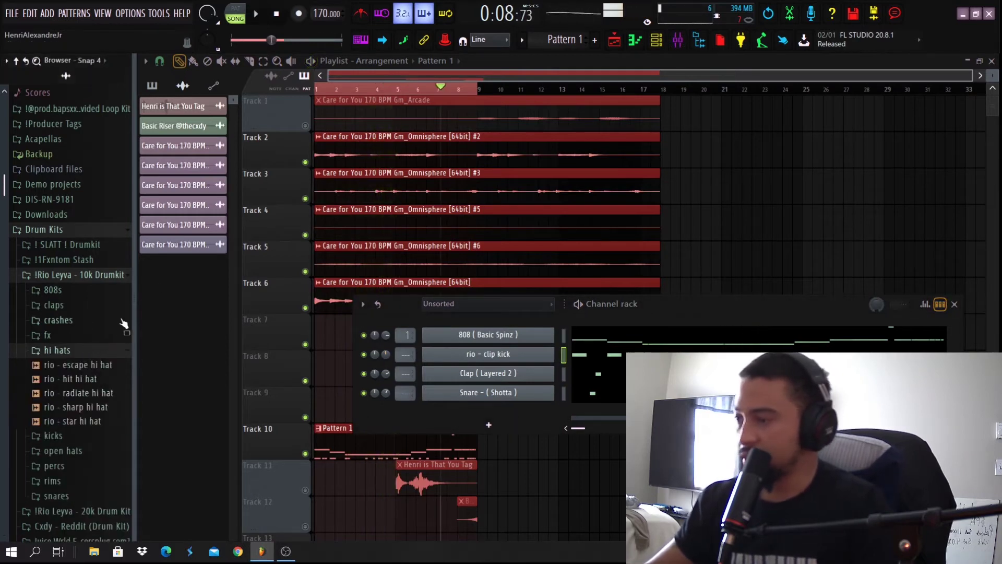
left_click(99, 246)
left_click(82, 277)
left_click(82, 277)
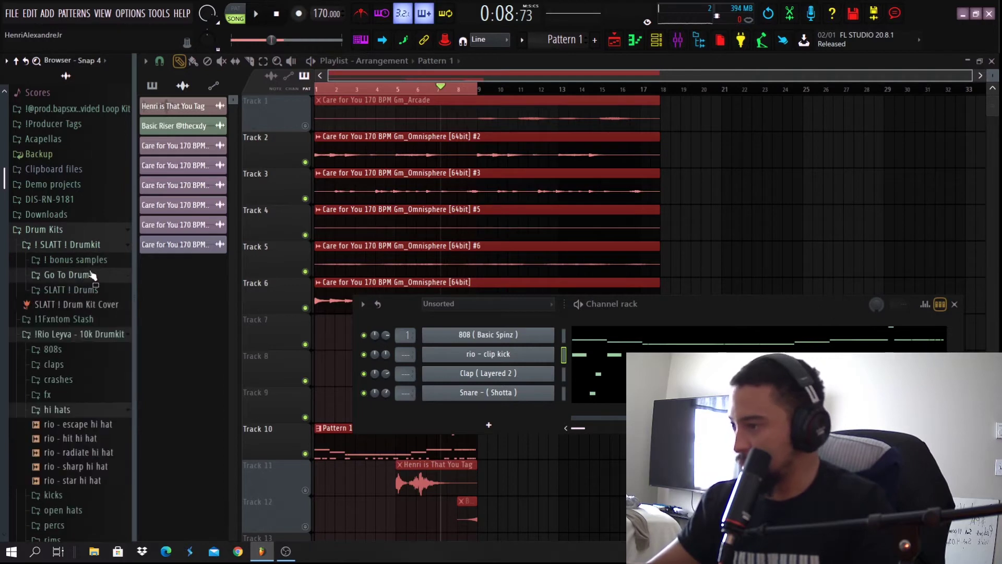
left_click(86, 275)
key("space")
left_click(59, 320)
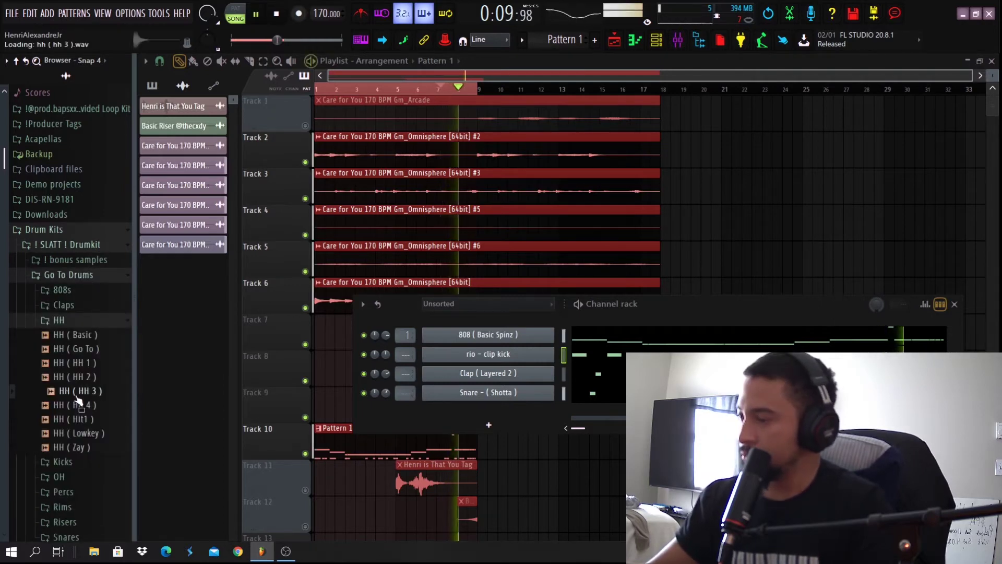
Add HH ( HH 3 ) as a new channel and fill every second step with hi-hat hits.
left_click_drag(402, 402, 466, 408)
right_click(548, 411)
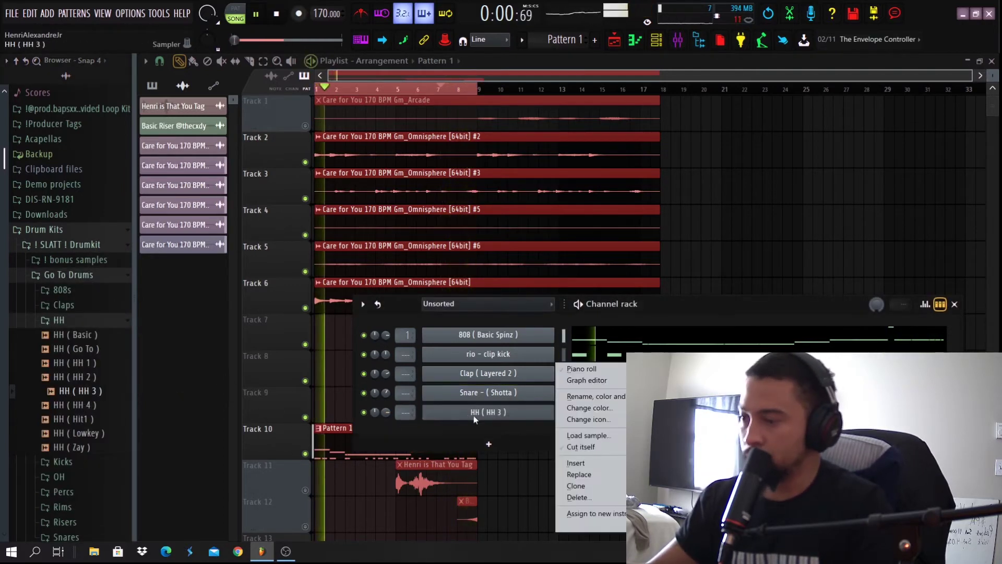
left_click(574, 444)
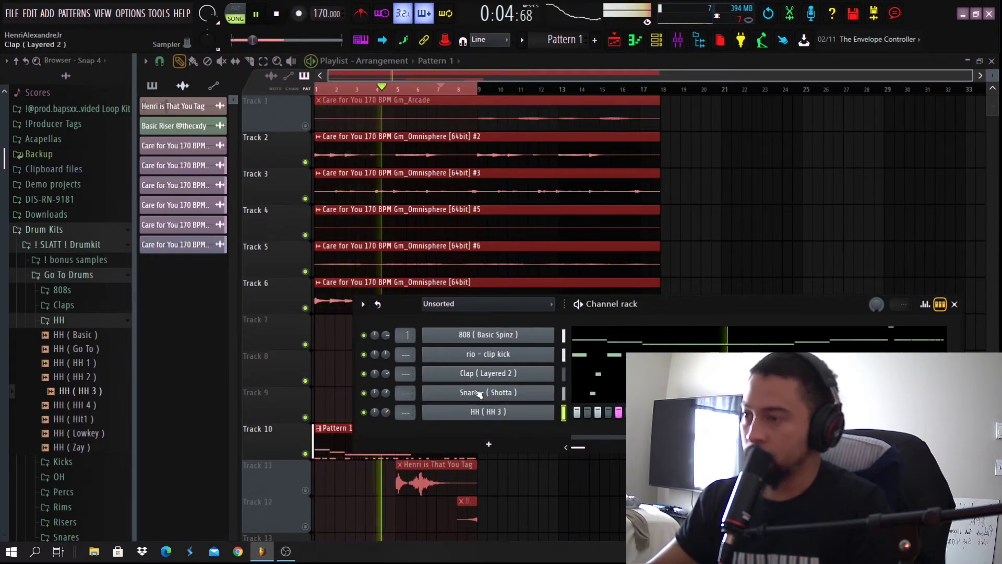
Find the open hats in the OH folder of Go To Drums and add OH ( Hits with 808 ) as a channel.
left_click(110, 323)
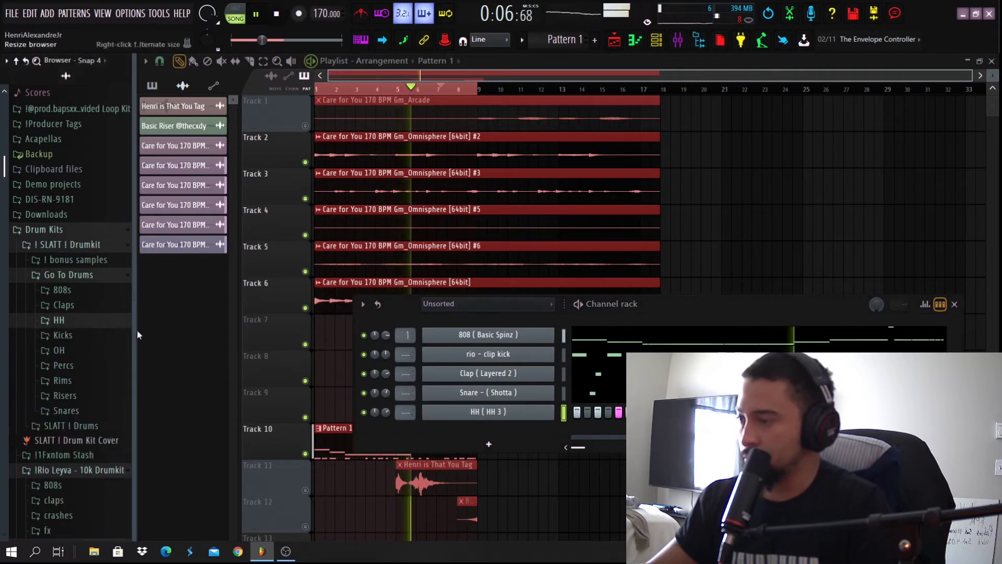
left_click(72, 354)
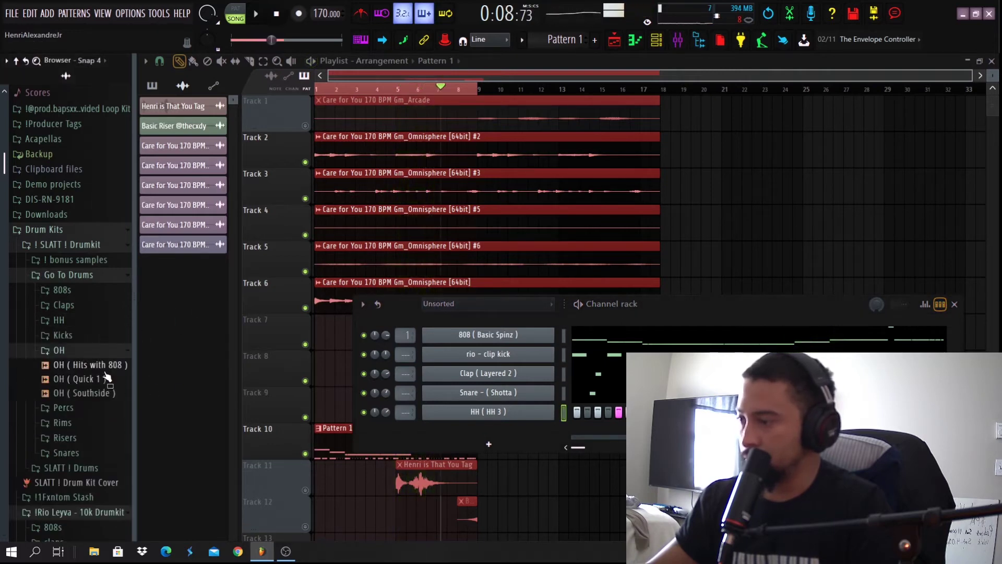
left_click_drag(515, 435, 516, 426)
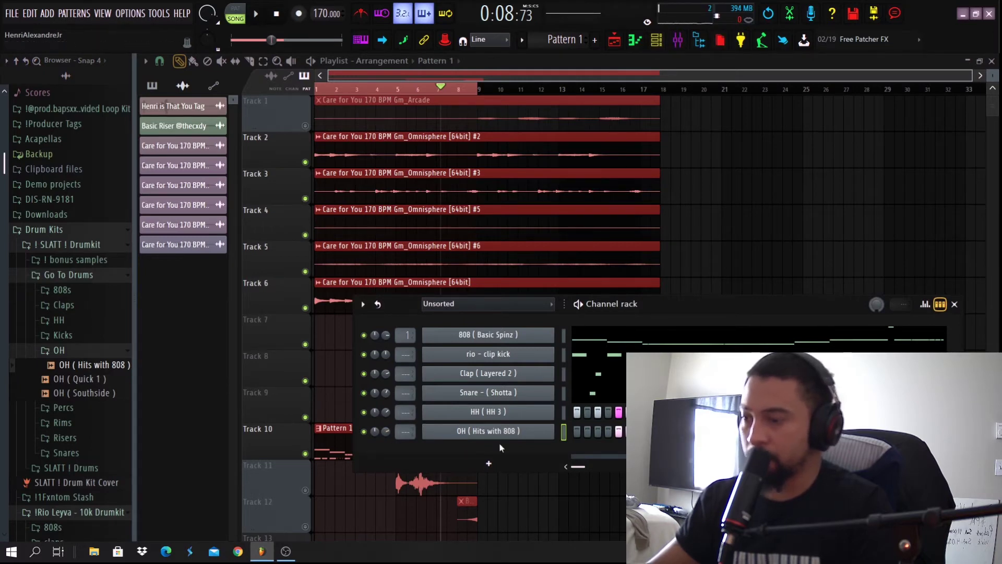
Place a one-step C5 note for OH ( Hits with 808 ) at the start of bar 1 in its piano roll.
left_click(656, 42)
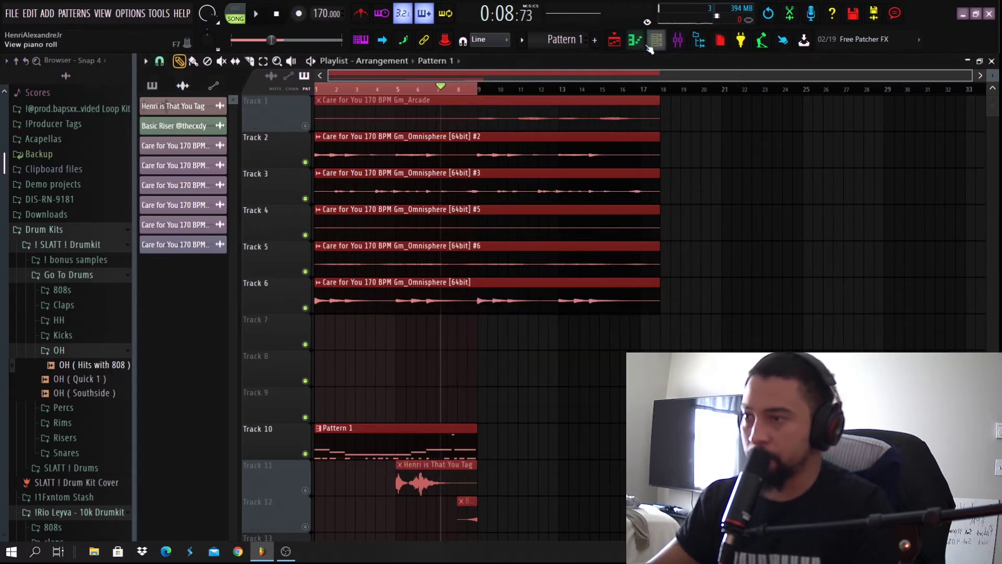
left_click(638, 46)
left_click(452, 62)
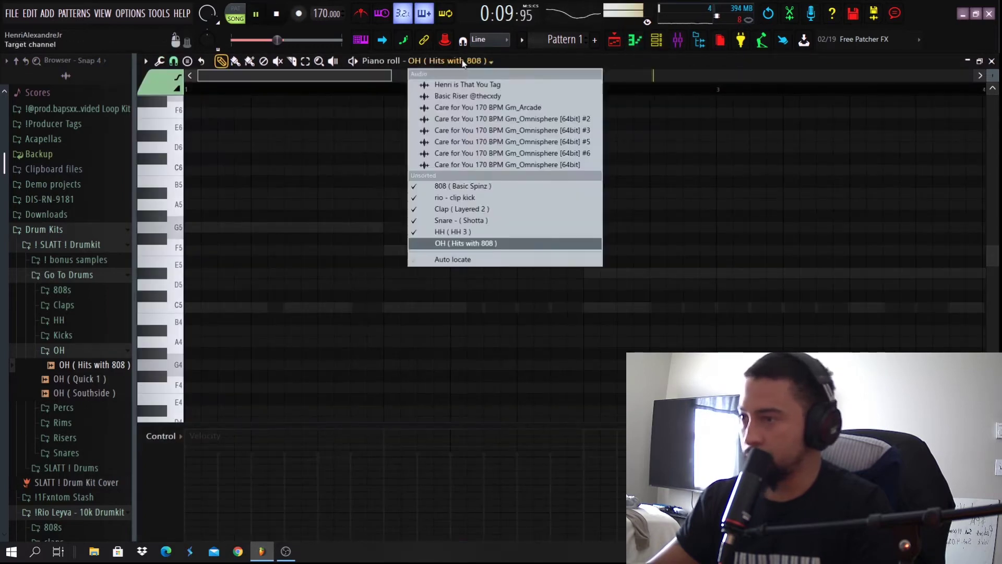
left_click(486, 242)
left_click_drag(237, 303, 177, 313)
Lower the velocity of the open hat note in bar 1 and replay the beat to judge its level.
key("space")
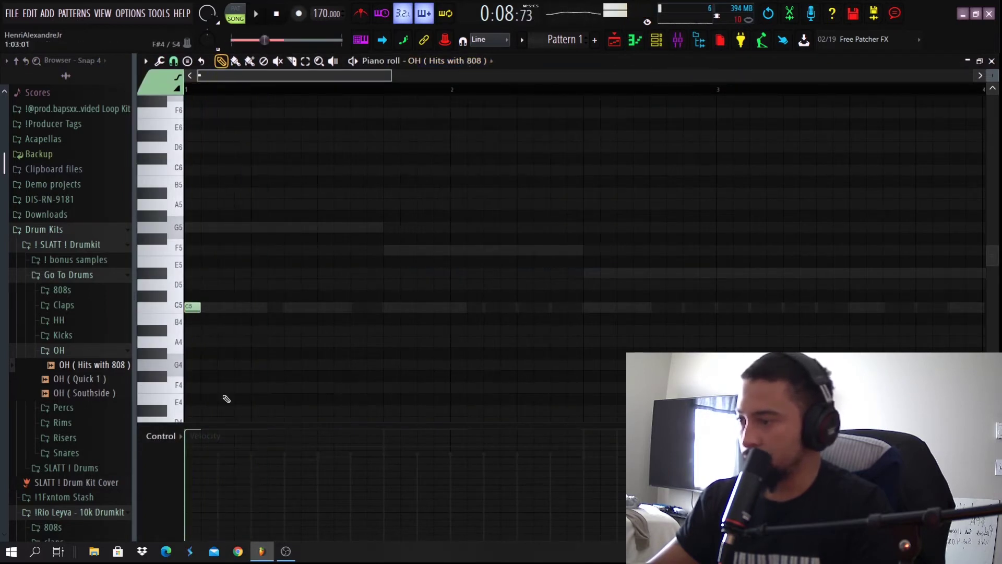
key("space")
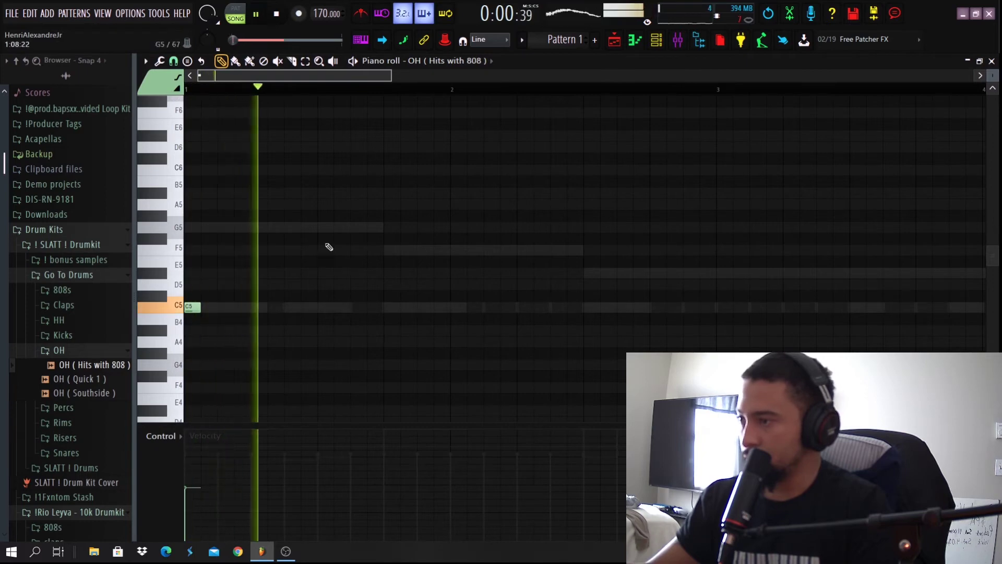
key("space")
key("space")
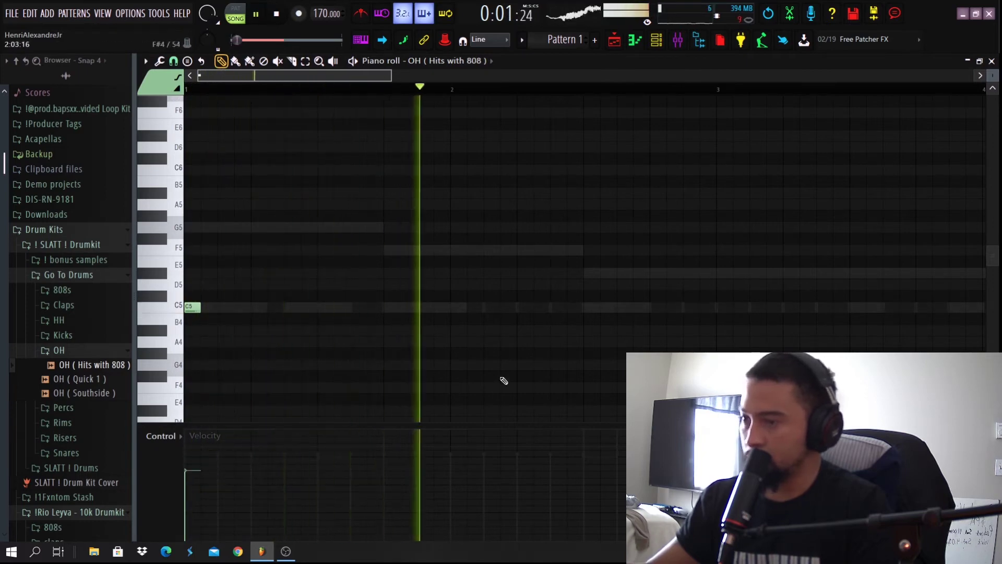
Place one-step C5 open hat notes on step 13 of bar 2, step 1 of bar 3 and step 1 of bar 5.
scroll(564, 324, "down", 2)
left_click(496, 307)
left_click(541, 307)
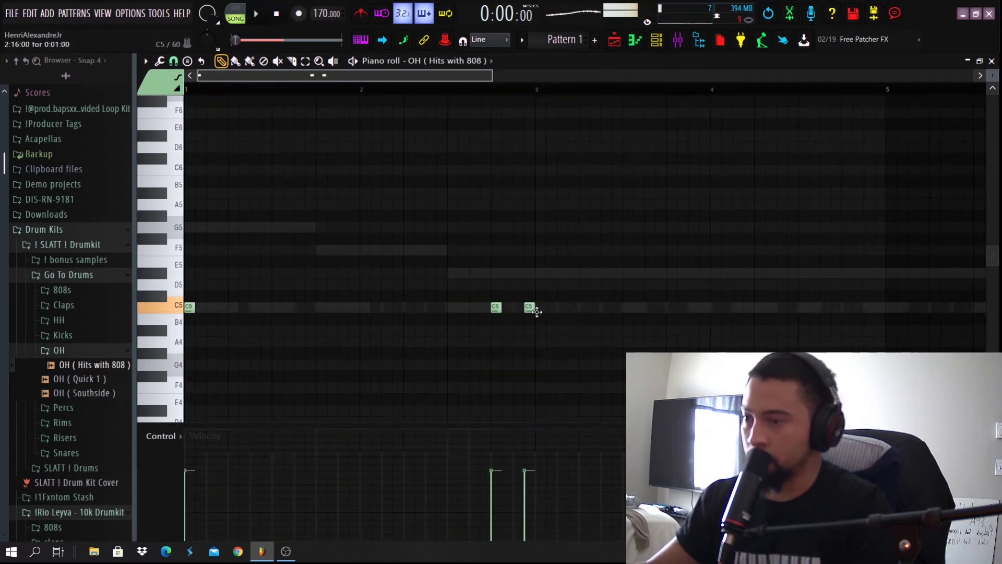
scroll(557, 318, "down", 3)
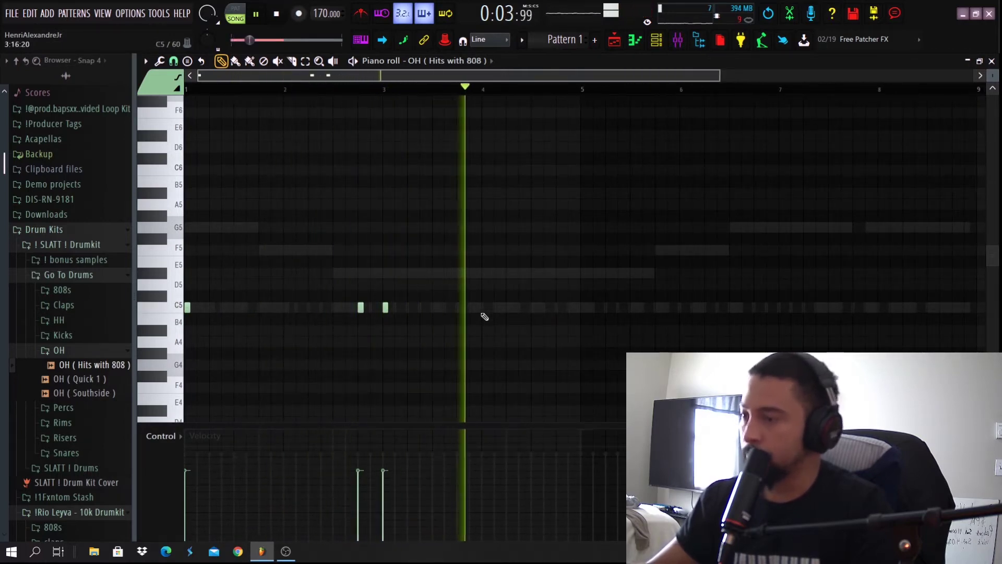
left_click(582, 307)
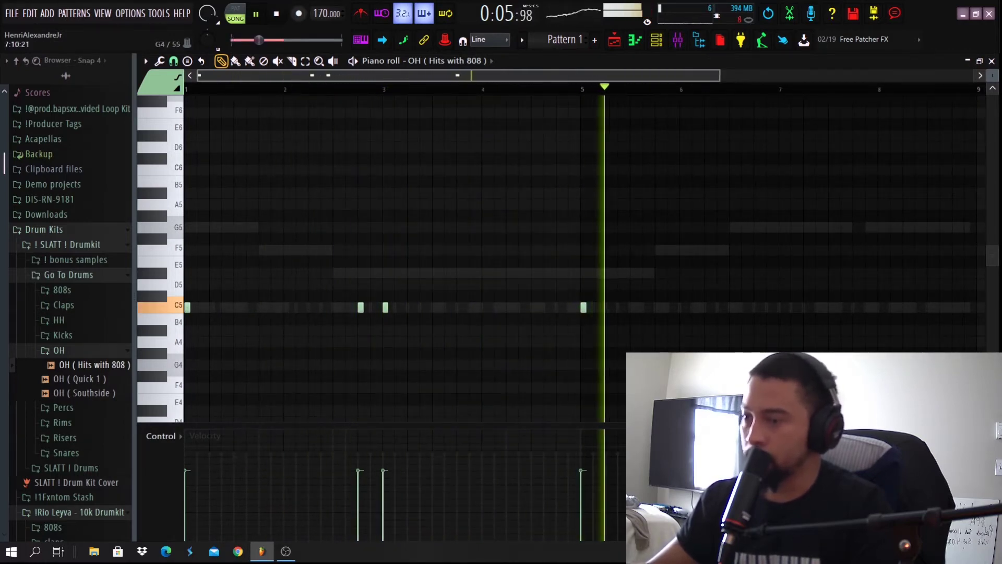
Place C5 open hat notes on step 13 of bar 6 and at the start of bar 7.
scroll(616, 318, "down", 2)
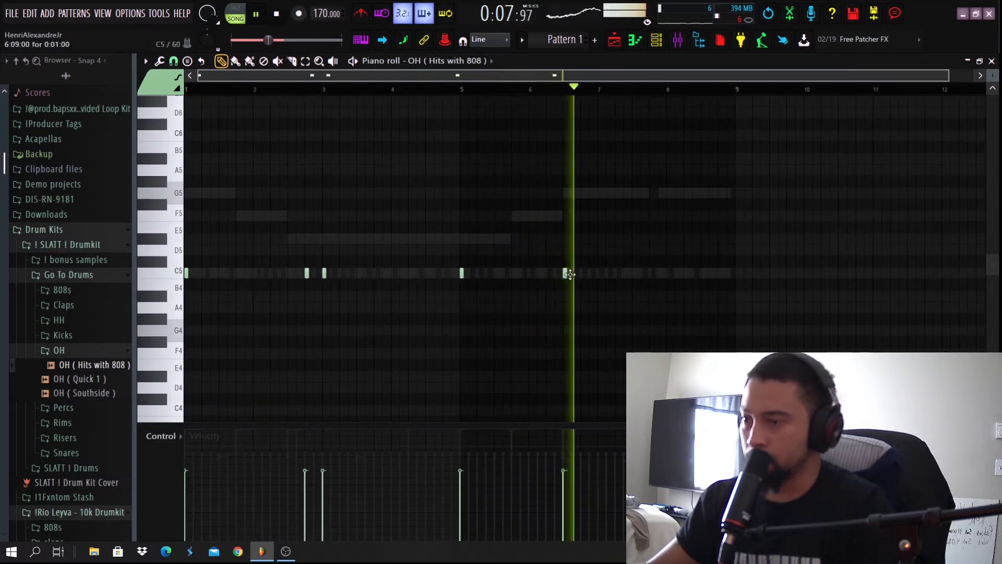
left_click(564, 272)
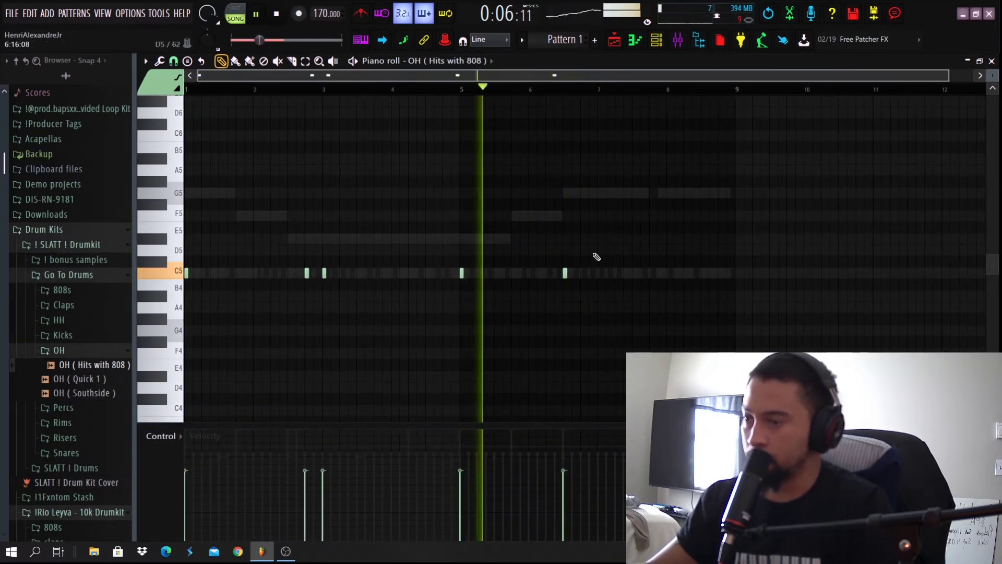
scroll(569, 272, "up", 3)
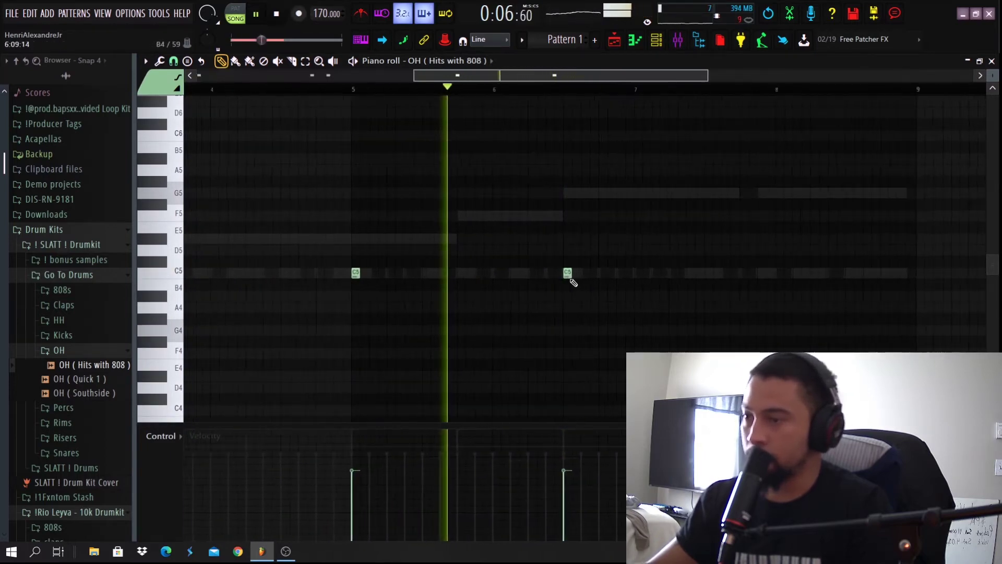
left_click_drag(568, 272, 613, 272)
left_click(646, 272)
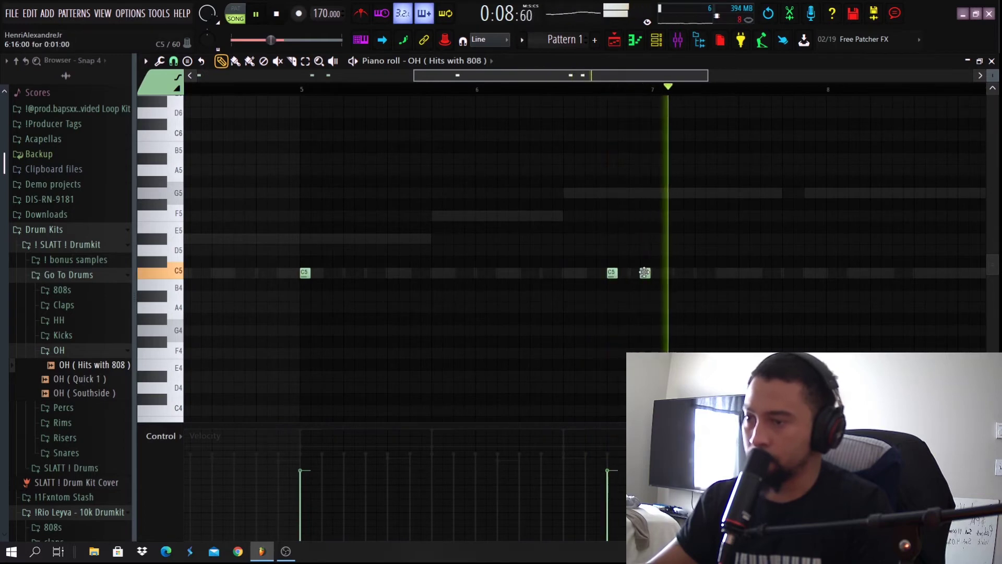
scroll(685, 246, "down", 4)
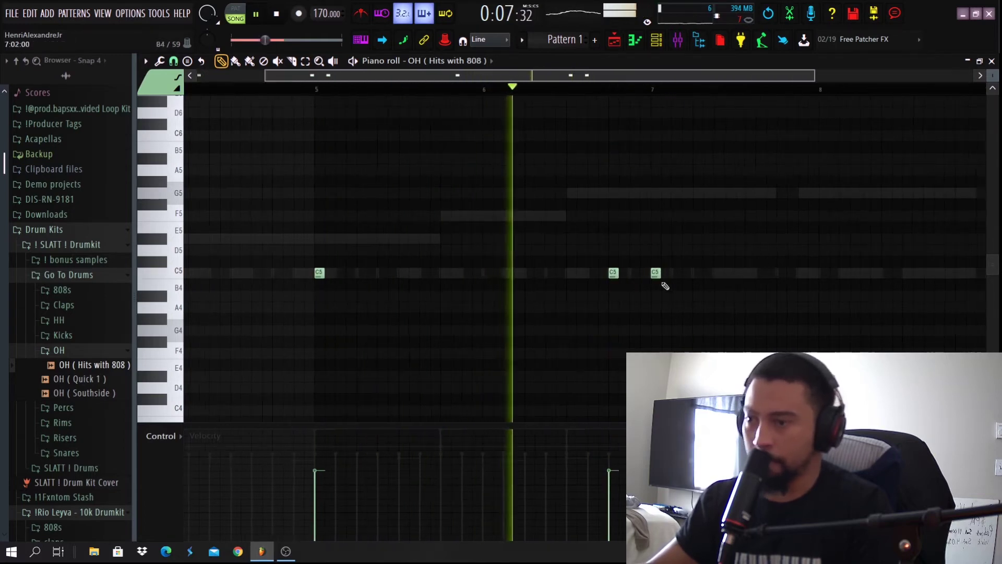
Try C5 open hat notes on steps 13 and 15 of bar 8 and play that section.
scroll(618, 295, "up", 4)
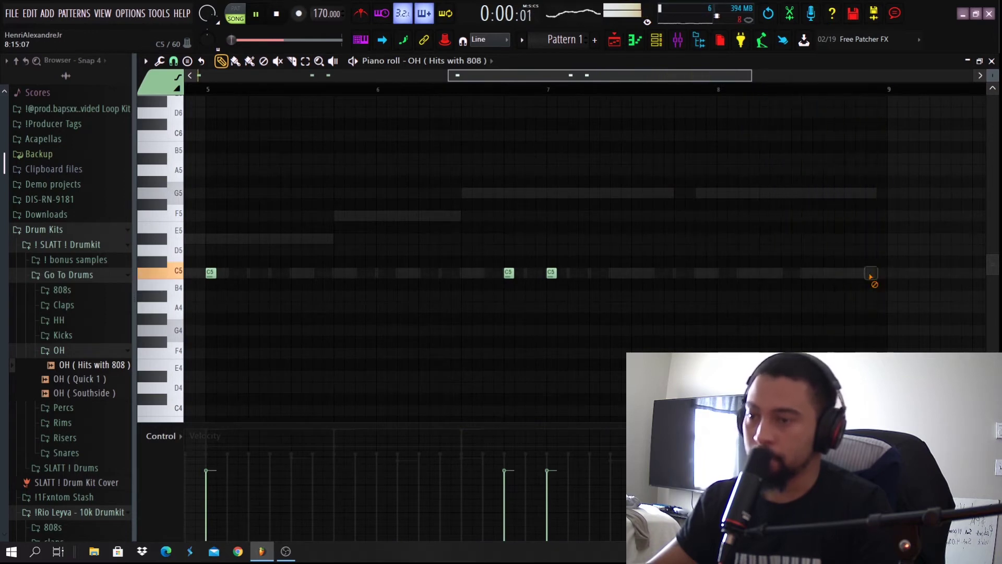
key("space")
left_click(717, 90)
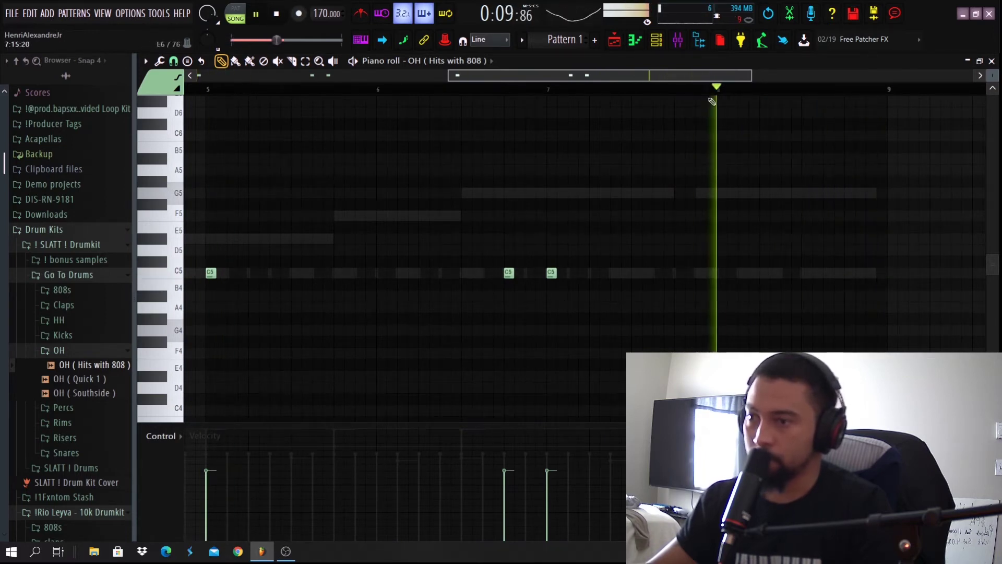
left_click(872, 274)
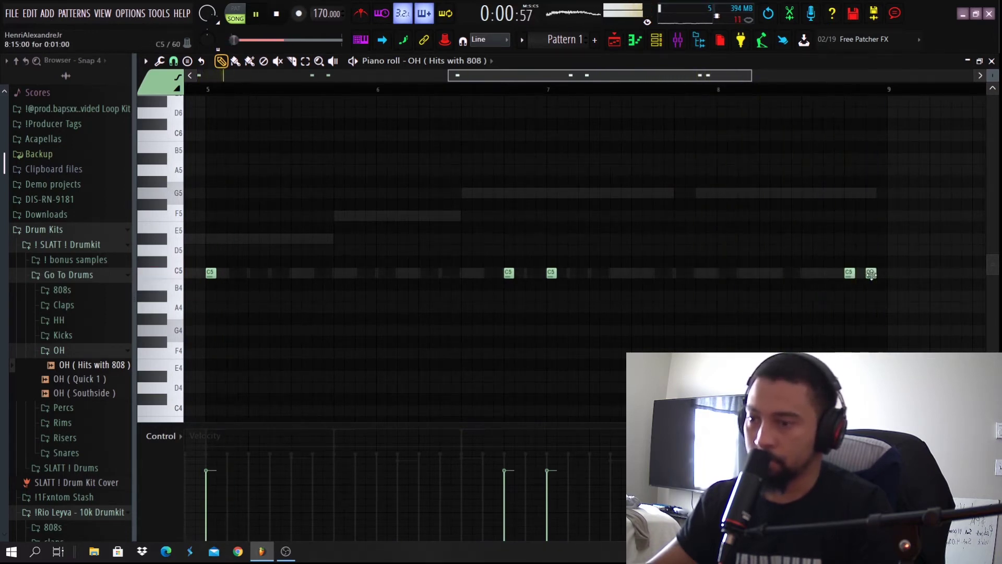
scroll(791, 225, "down", 3)
key("space")
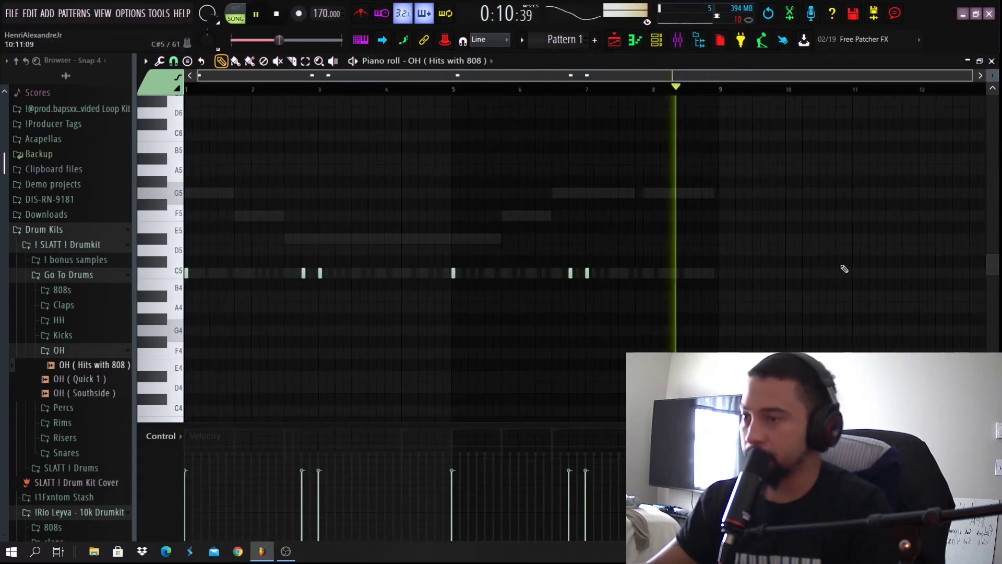
scroll(757, 280, "down", 1)
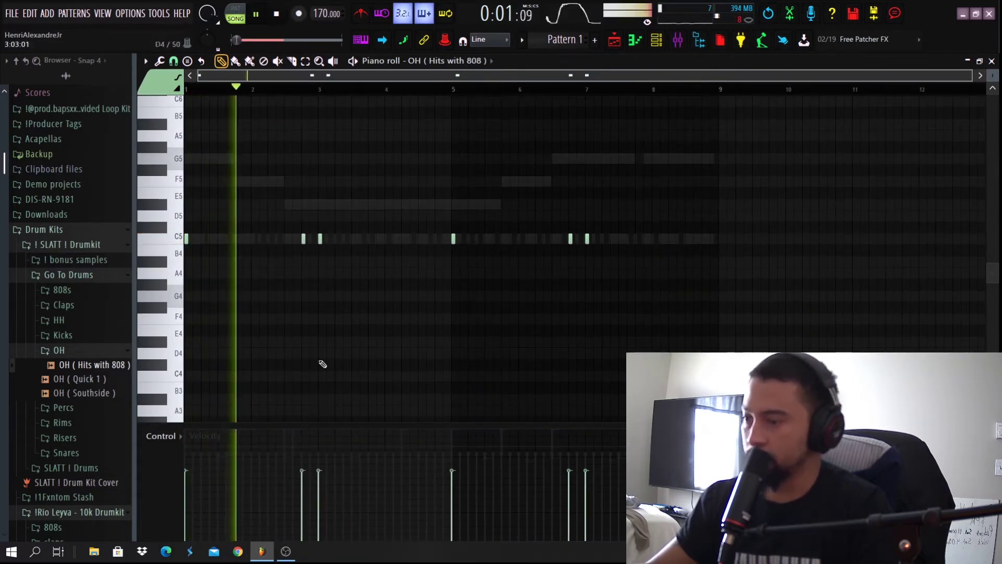
In the HH ( HH 3 ) piano roll, make steps 5 to 8 of bar 2 four one-step hits with slightly lowered velocities.
scroll(331, 403, "up", 2)
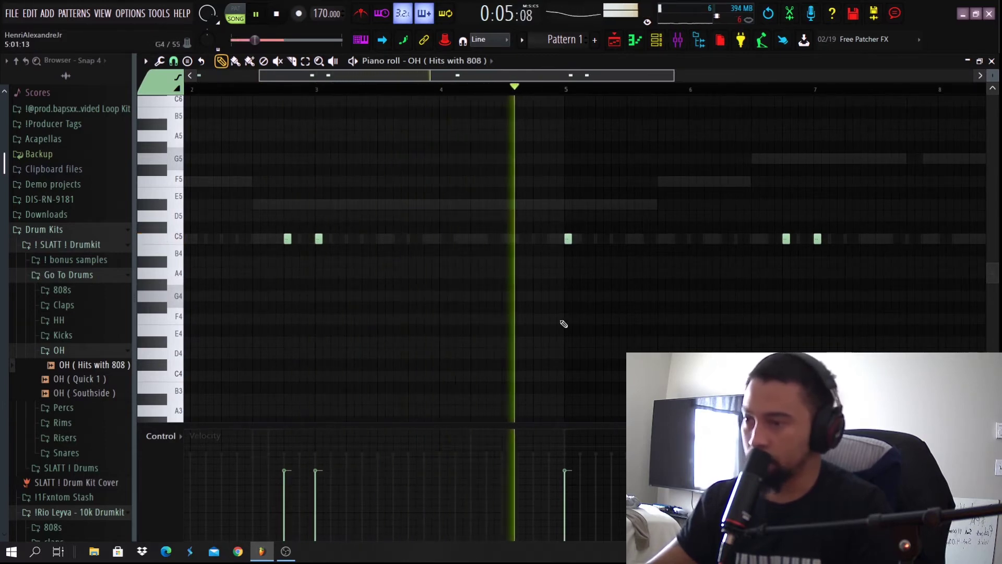
left_click_drag(586, 79, 711, 68)
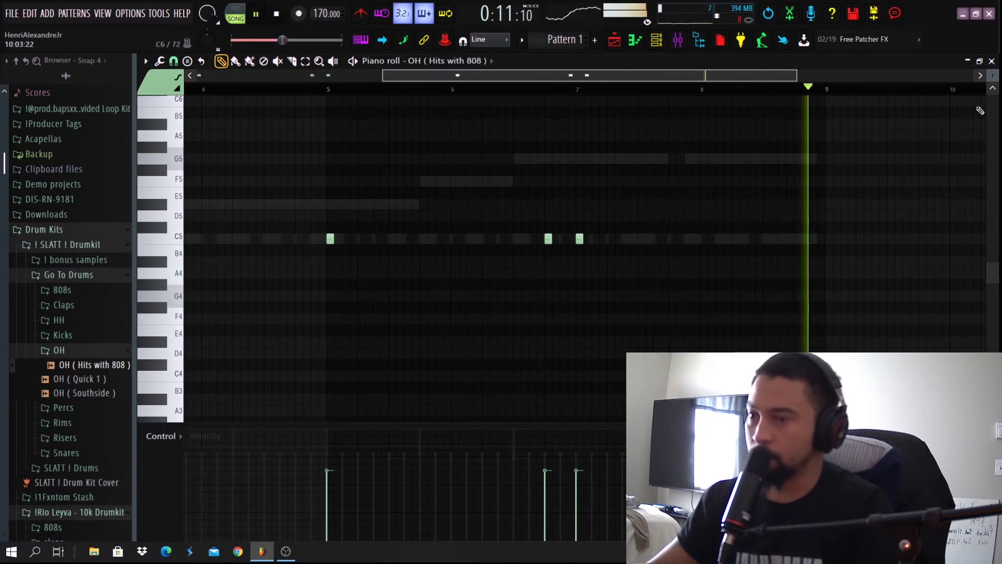
left_click(657, 39)
left_click(676, 41)
key("space")
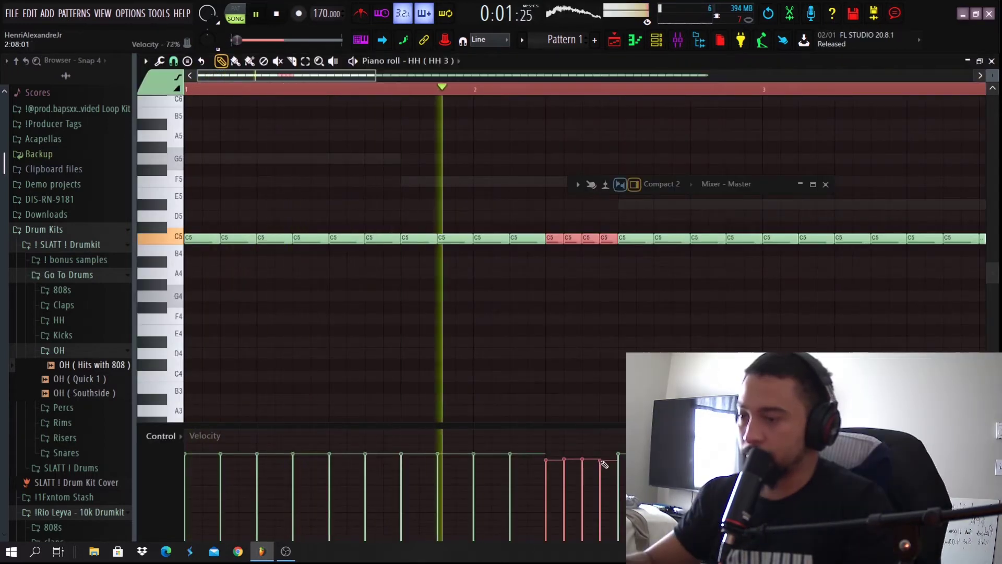
key("space")
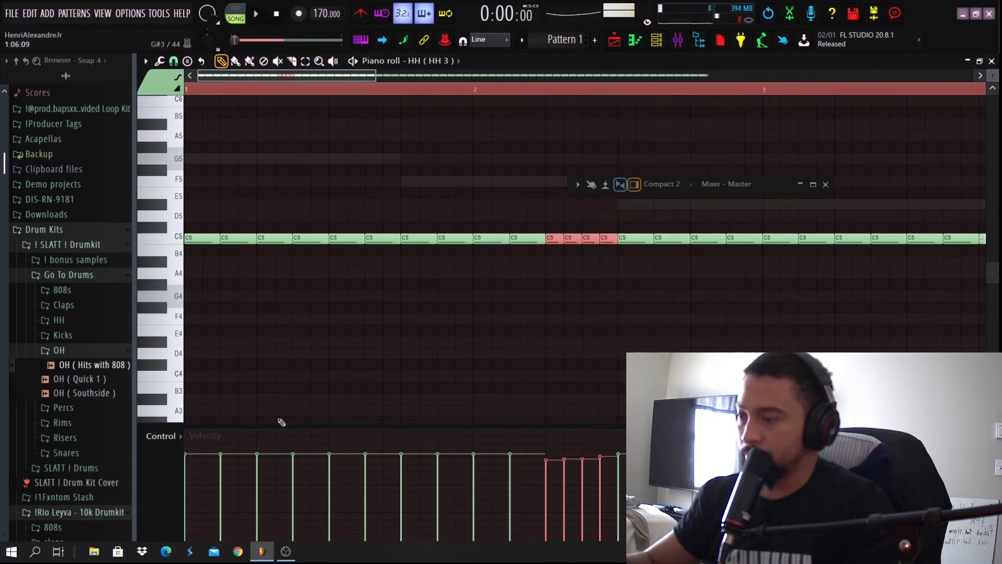
Pan the four roll hits in bar 2 alternately 100% right and left, play them and return to note velocity.
left_click(181, 437)
left_click(178, 458)
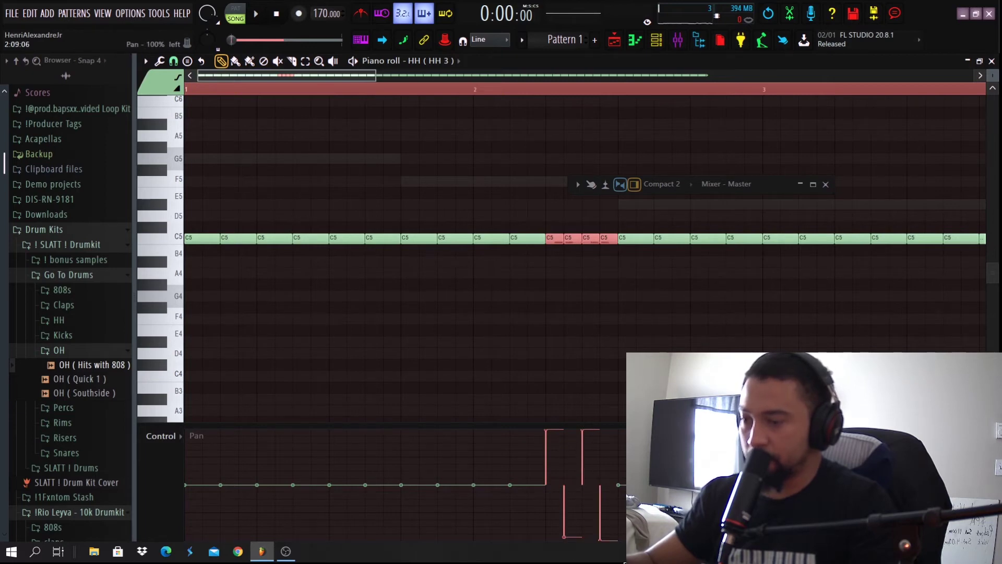
key("space")
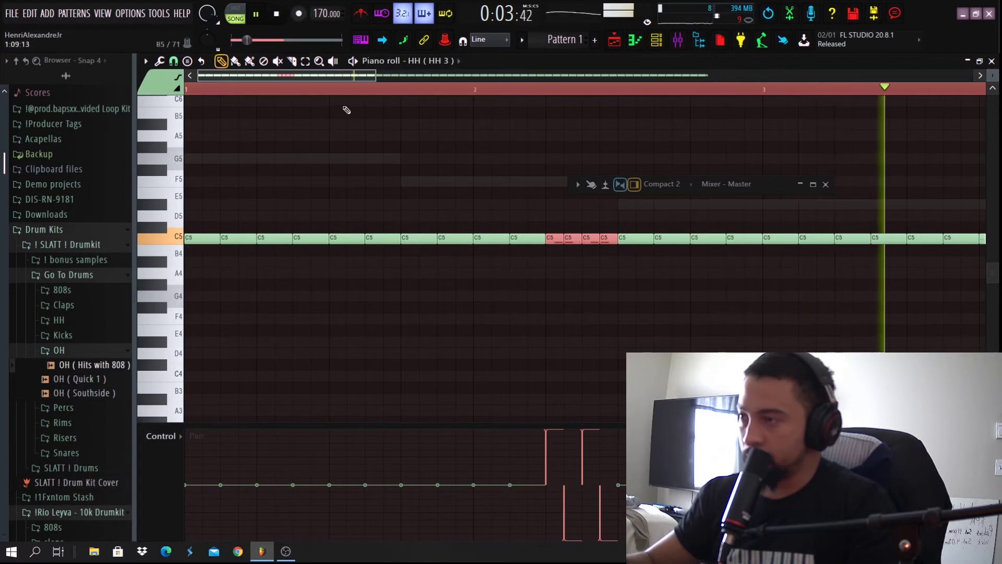
left_click(167, 454)
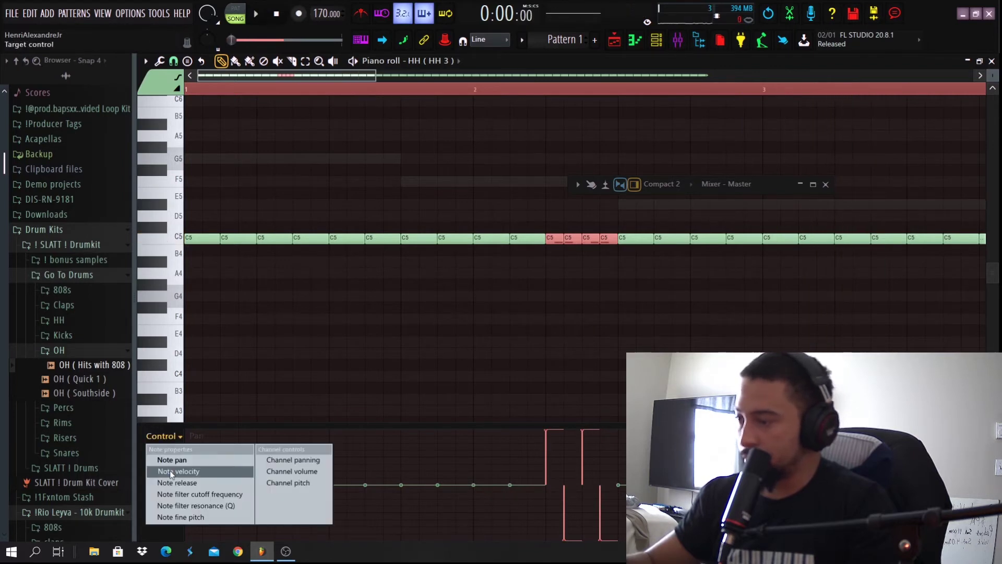
left_click(170, 471)
Clear the hi-hats on steps 11 to 14 of bar 2 and paint two half-step C5 hits on step 13.
key("space")
left_click(159, 59)
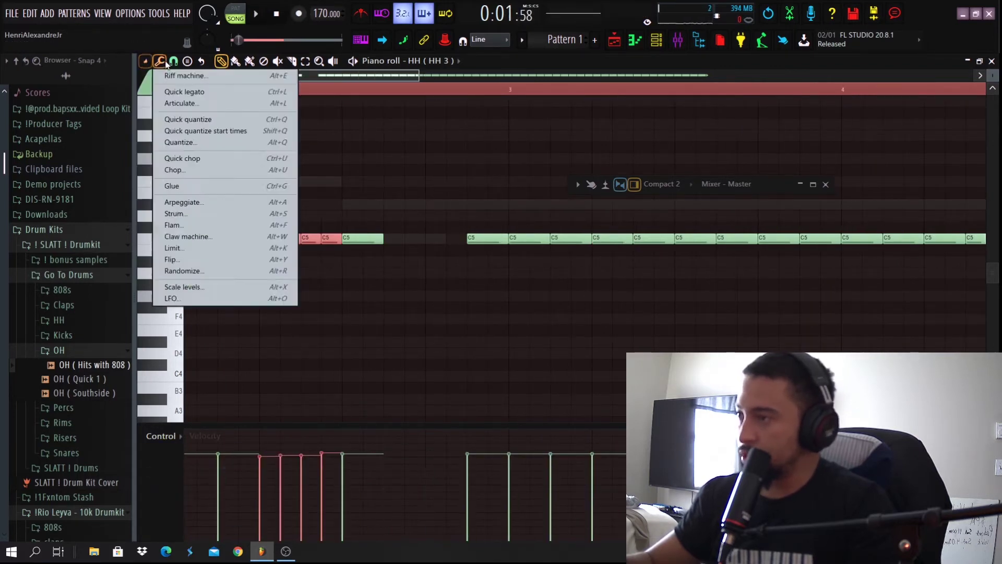
mouse_move(173, 62)
left_click(194, 165)
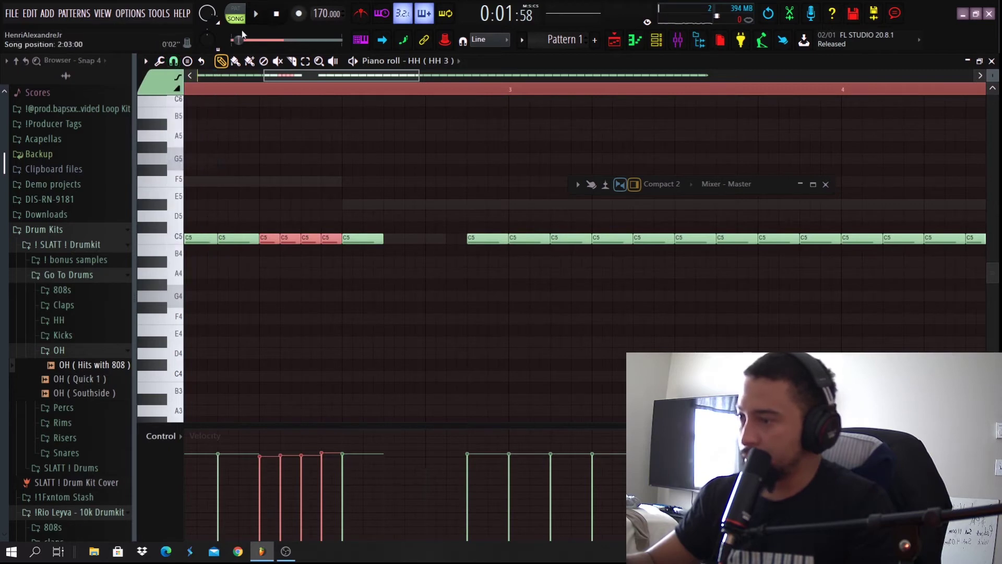
left_click_drag(427, 239, 453, 239)
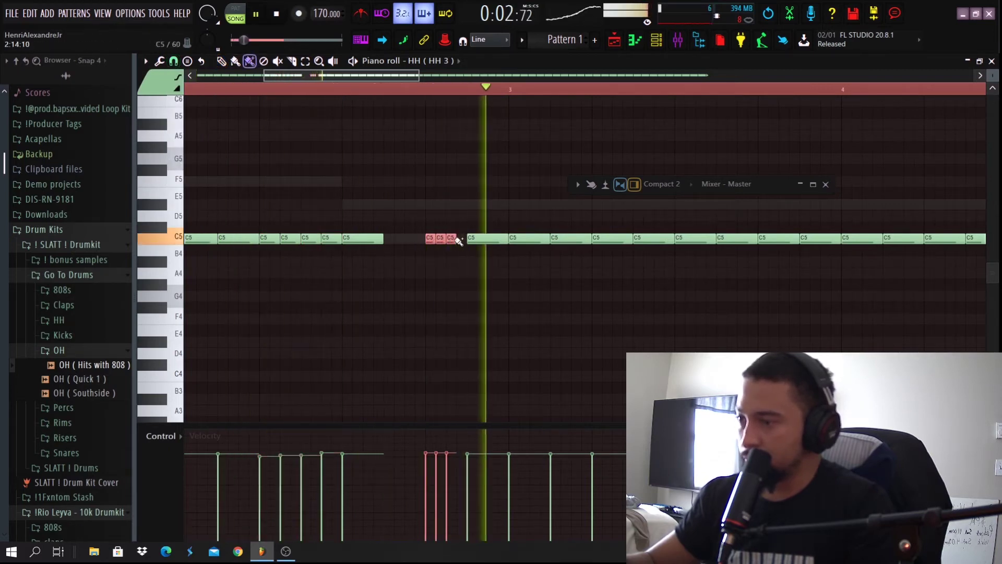
right_click(452, 238)
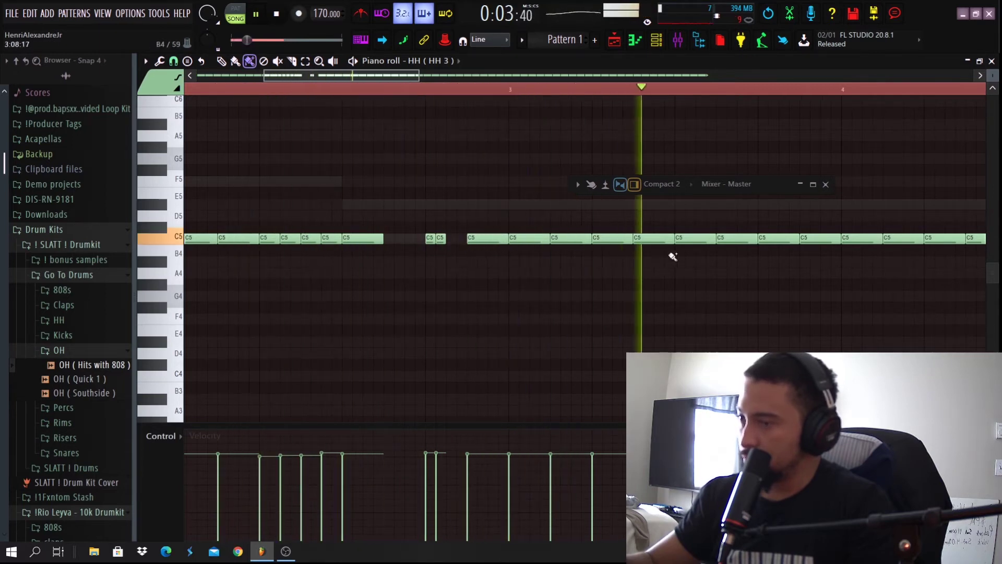
Paint a roll of eight half-step G4 hits over steps 13 to 16 of bar 4, removing the C5 hits there.
scroll(575, 261, "down", 4)
left_click_drag(662, 260, 684, 259)
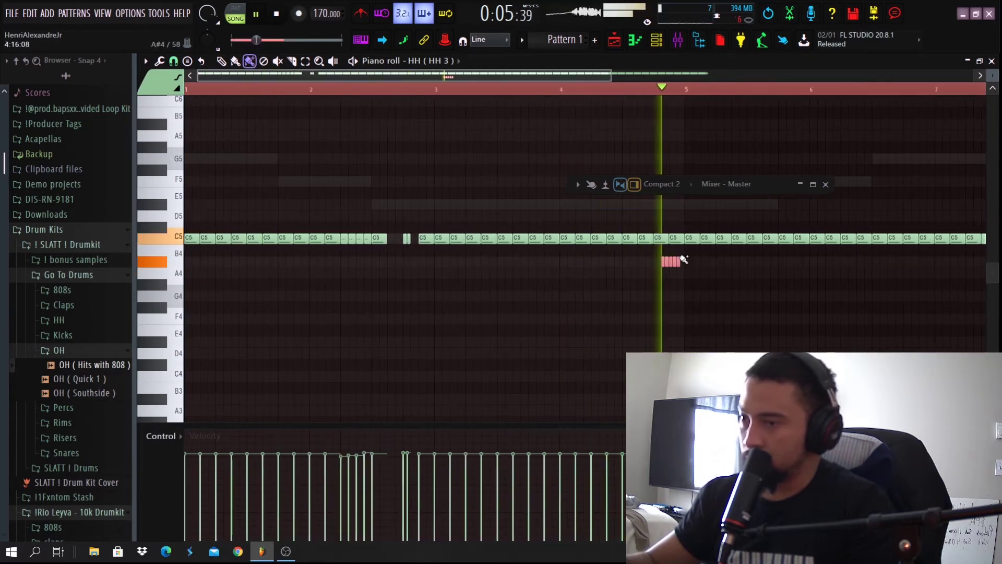
key("space")
right_click(668, 262)
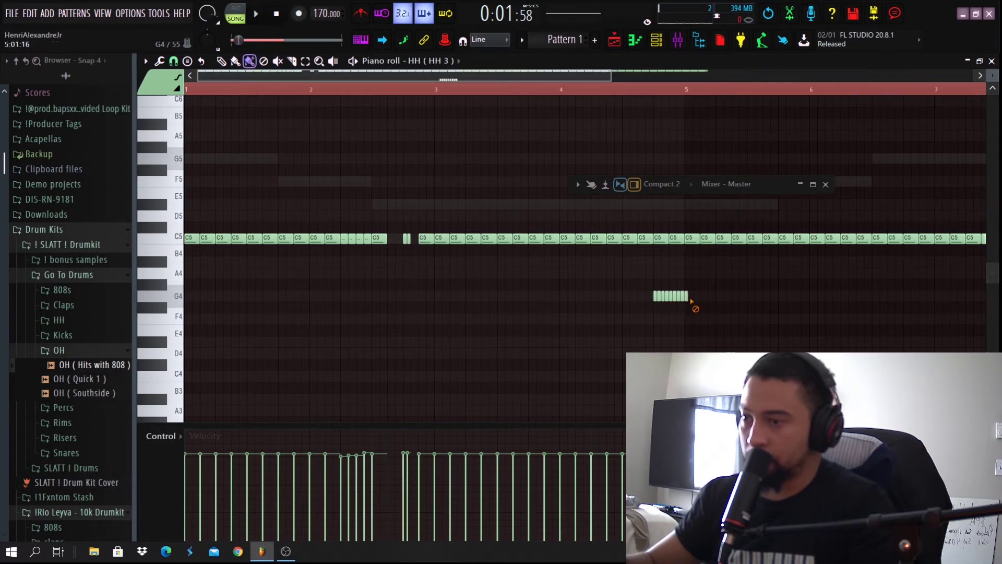
key("space")
right_click(665, 240)
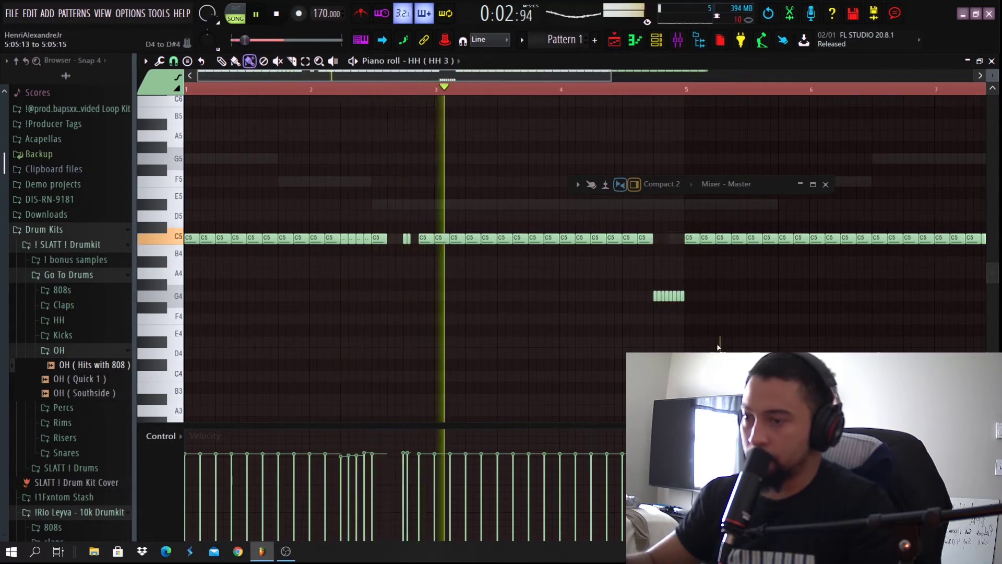
Select the G4 hi-hat roll at the end of bar 4, lower its velocity and replay the pattern from the start.
left_click_drag(721, 348, 640, 284)
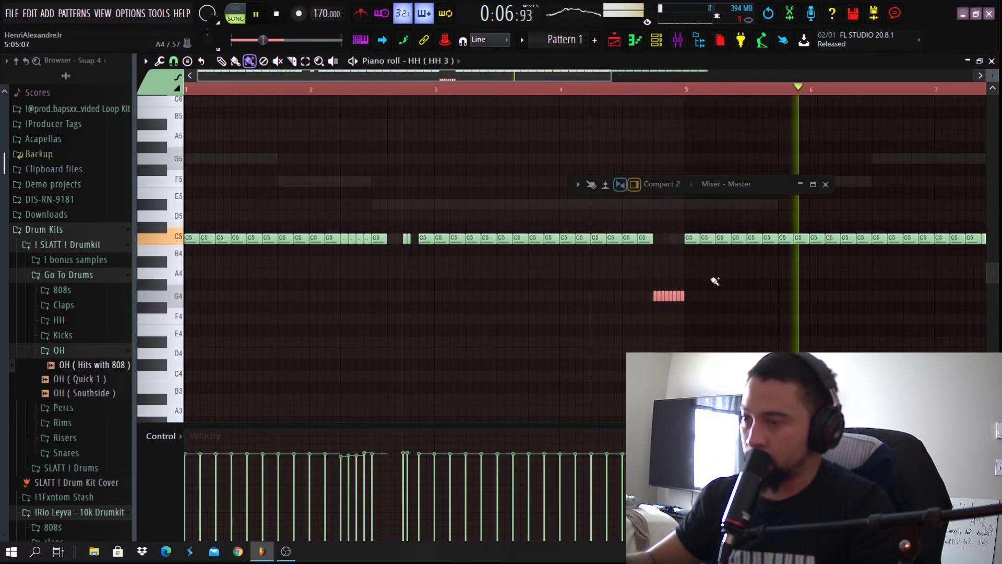
scroll(665, 285, "down", 2)
key("space")
key("space")
left_click_drag(217, 90, 183, 90)
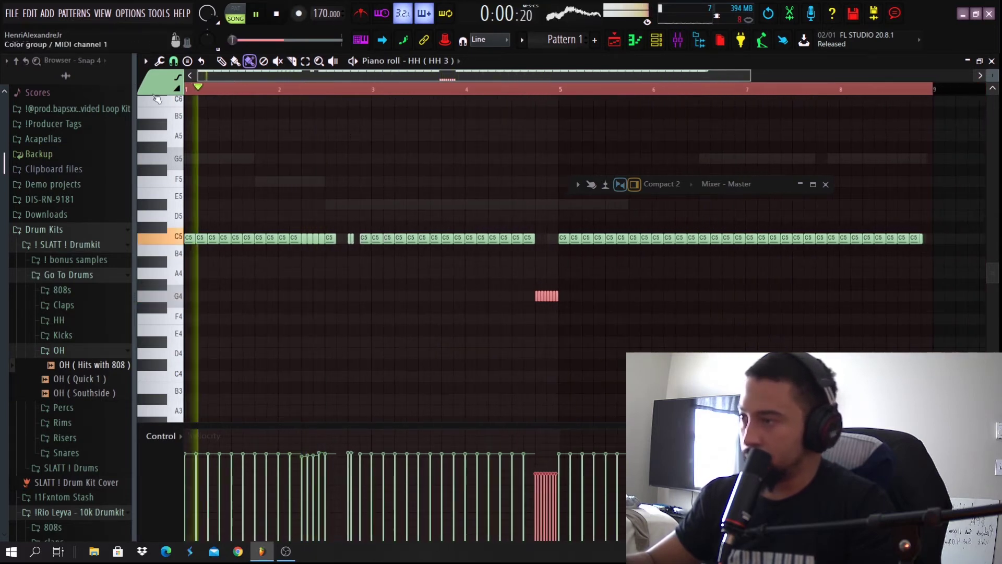
Place half-step F4 hi-hat hits on steps 11 and 13 of bar 1.
scroll(412, 215, "up", 3)
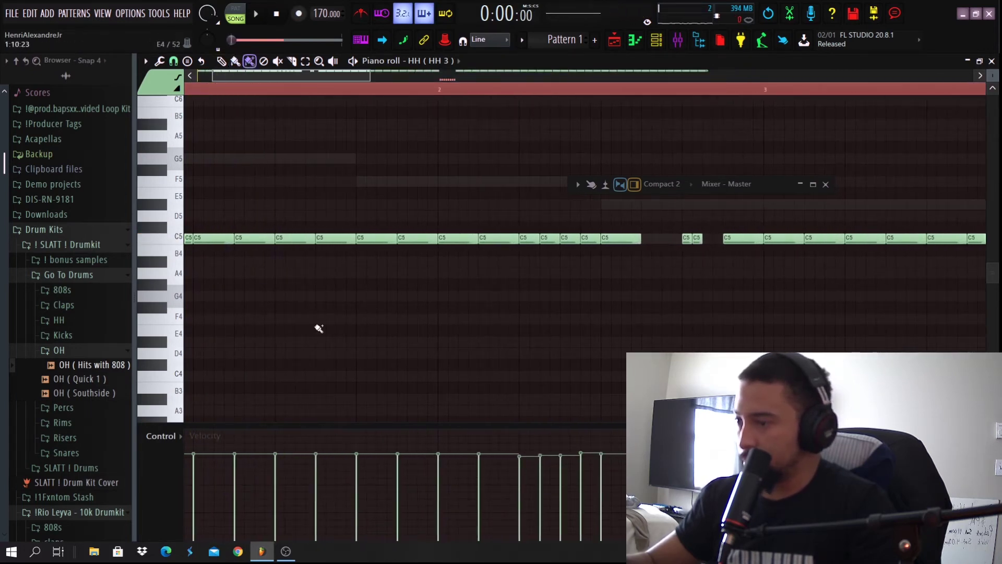
key("space")
left_click(361, 320)
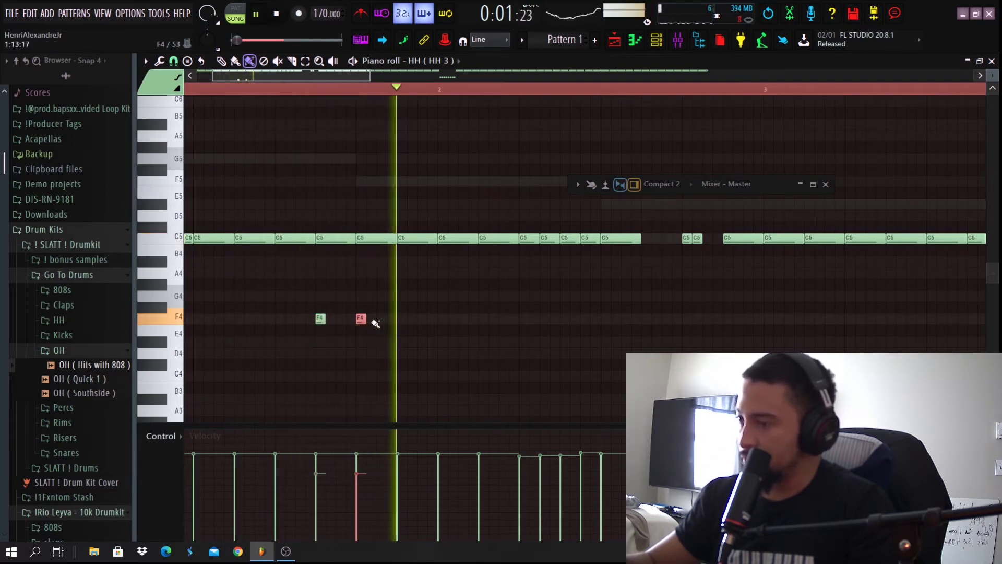
Try moving the second F4 hit in bar 1 half a step earlier and adding a third F4 hit after it.
key("space")
left_click_drag(360, 320, 350, 320)
left_click(370, 319)
key("space")
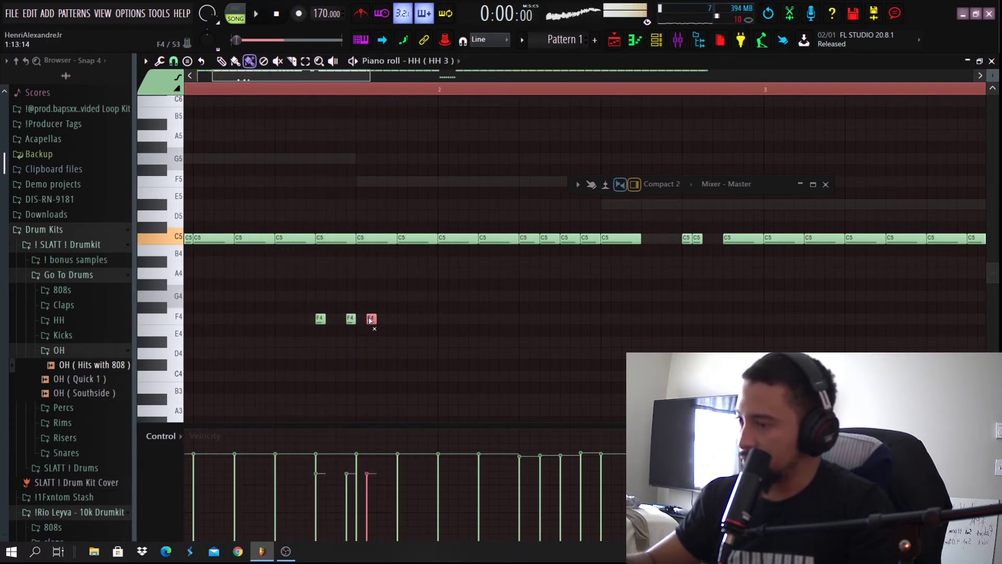
left_click(360, 320)
right_click(373, 322)
Add a third half-step F4 hit on step 15 of bar 1 and replay the pattern.
key("space")
key("space")
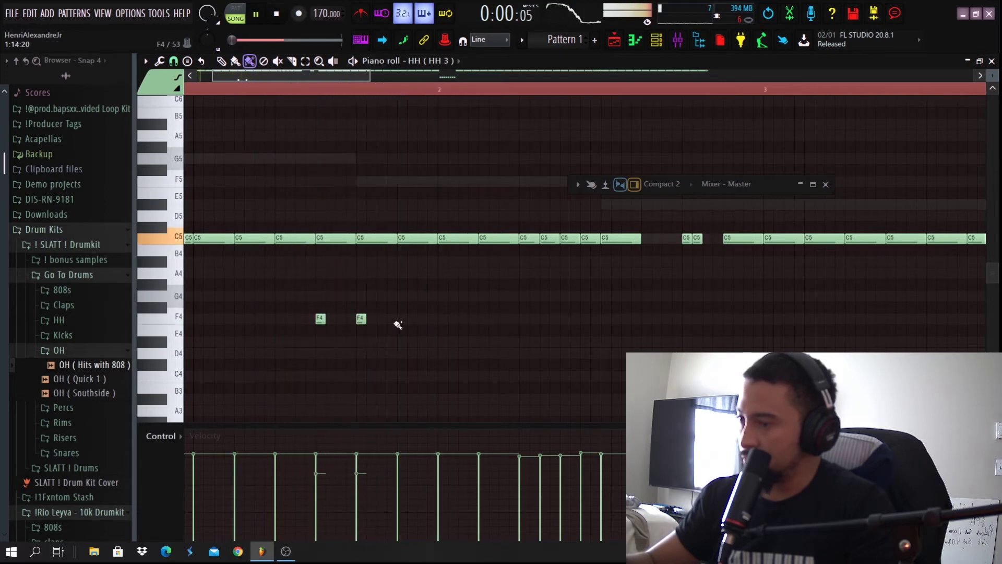
key("space")
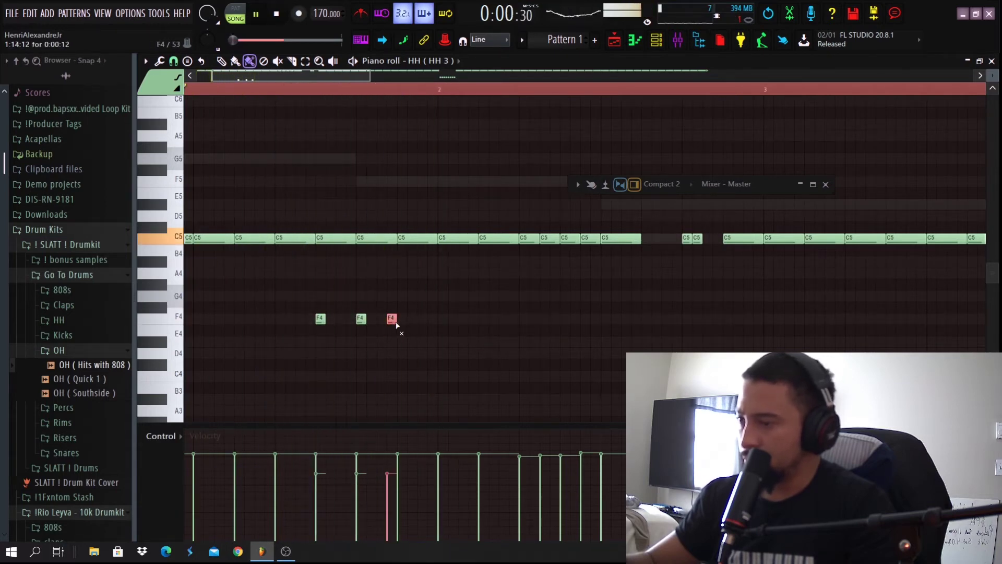
left_click_drag(395, 323, 407, 324)
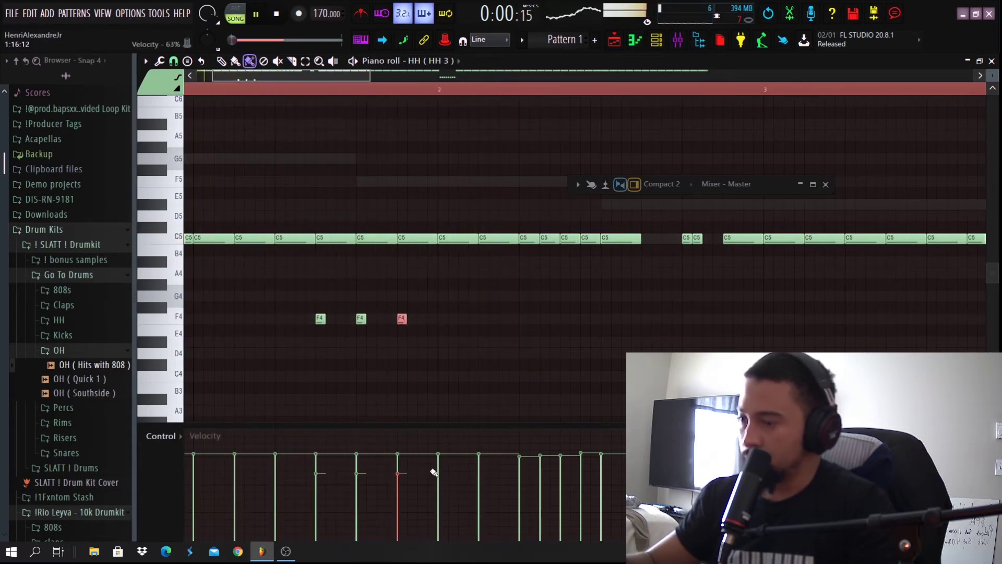
Try removing the C5 hi-hats above the three F4 hits in bar 1 during playback, and undo the deletion.
scroll(348, 339, "down", 2)
key("space")
key("space")
right_click(344, 245)
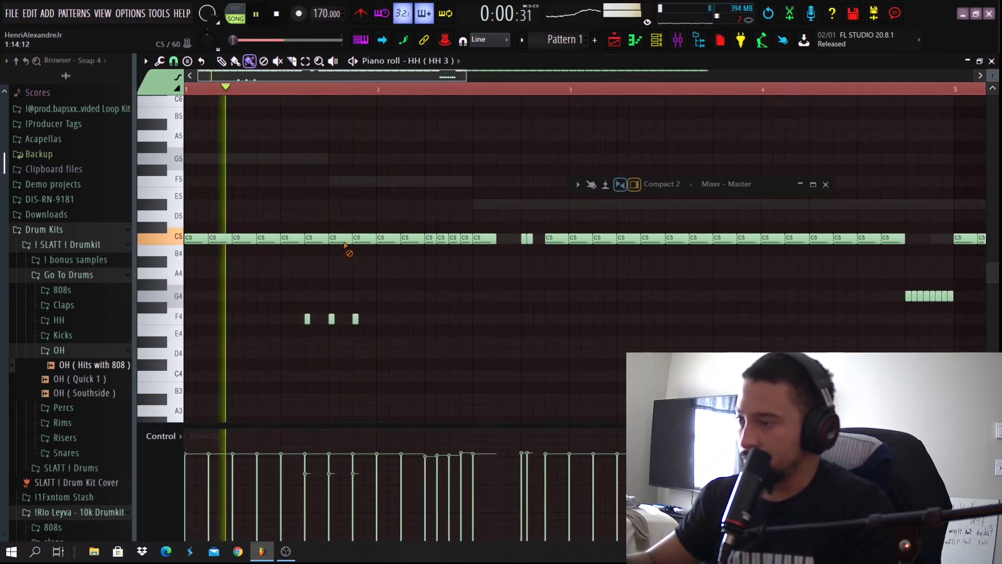
right_click(339, 242)
right_click(358, 241)
right_click(316, 241)
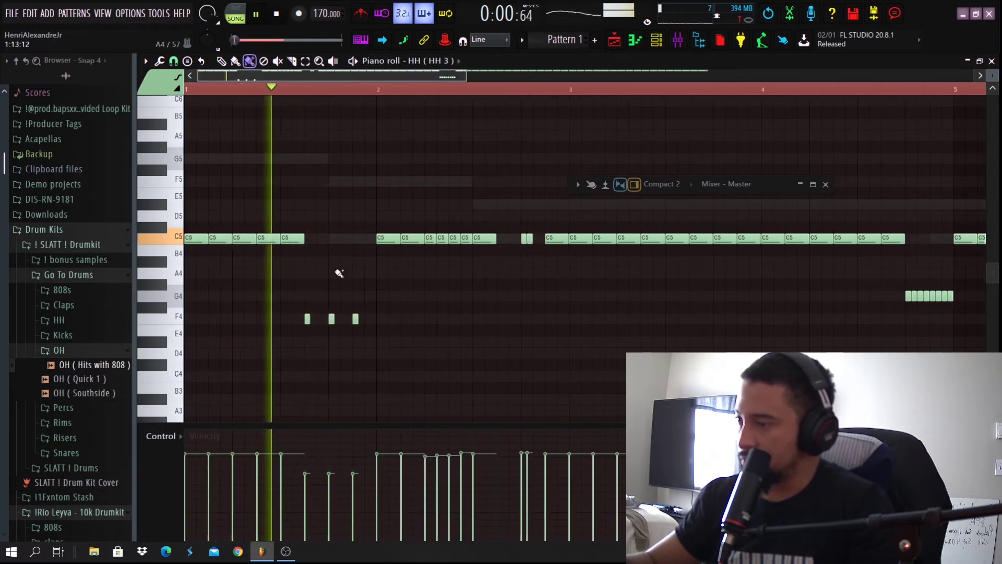
key("space")
key("ctrl+z")
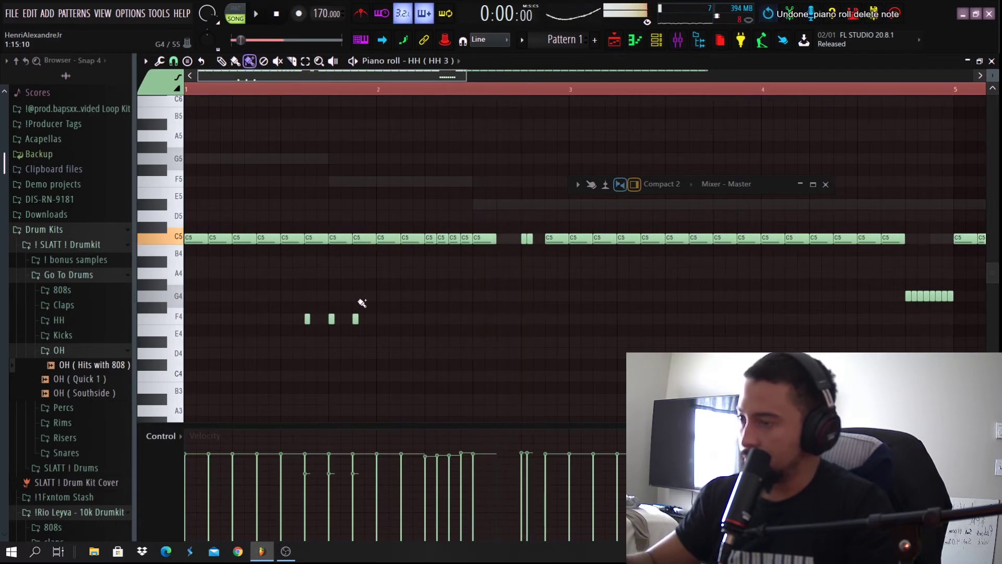
Raise the velocity of the three F4 hits in bar 1, lower the C5 hits on the same steps, and replay the pattern.
key("space")
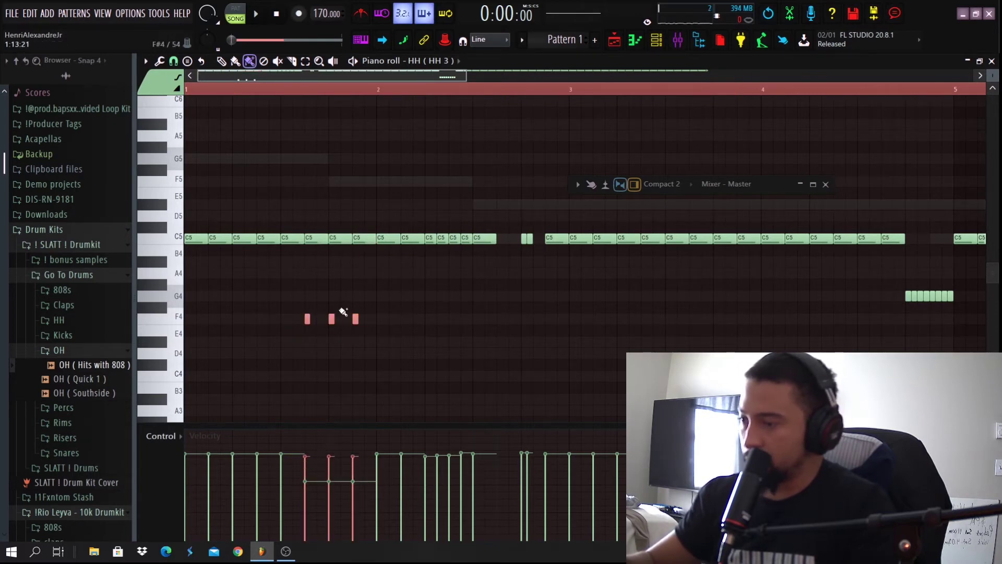
key("space")
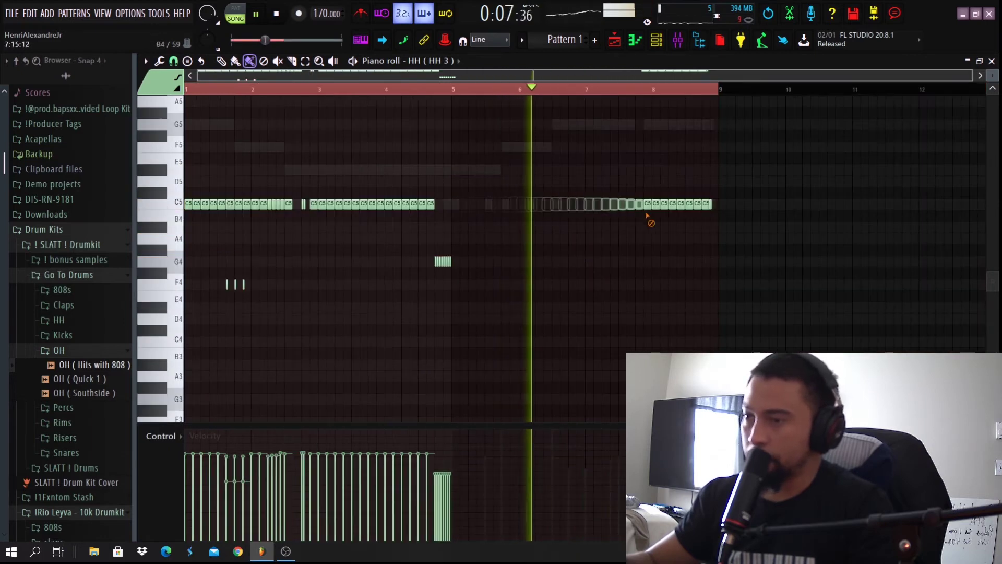
Replace the hi-hats in bars 5–8 with a copy of bars 1–4, giving the copy four F4 hits in bar 5 and a C5 roll into bar 7.
key("space")
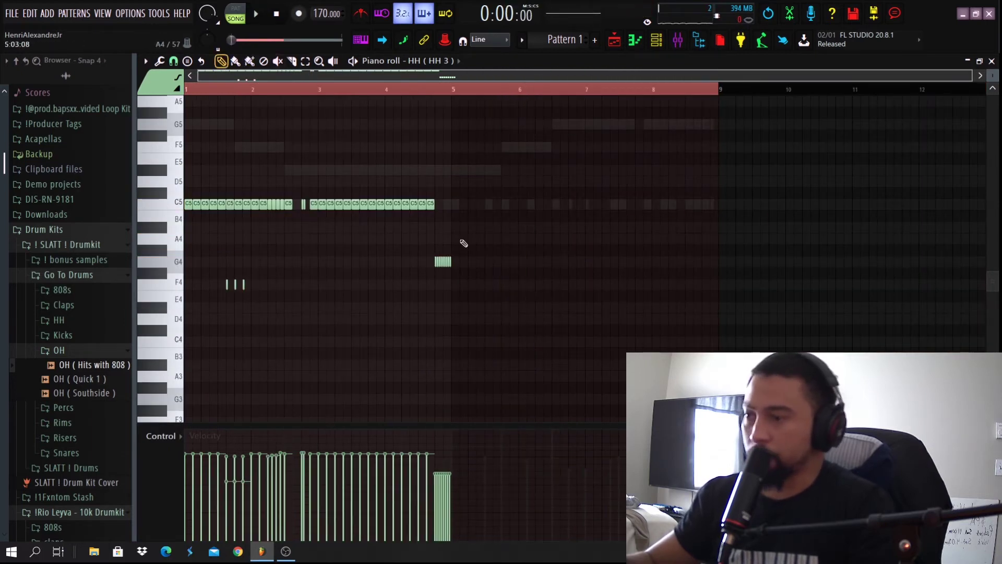
left_click(453, 96)
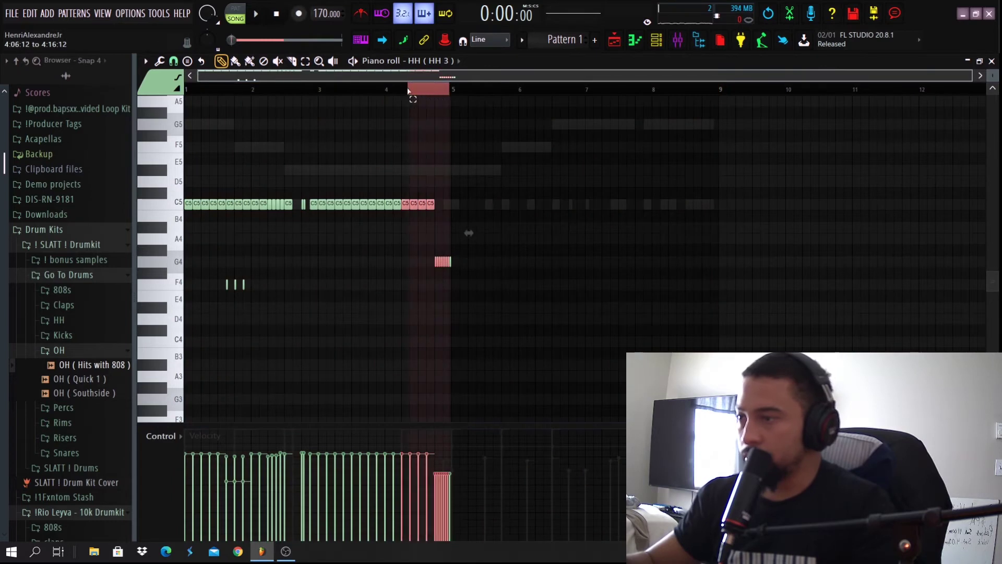
left_click_drag(408, 92, 278, 90)
left_click_drag(453, 99, 186, 90)
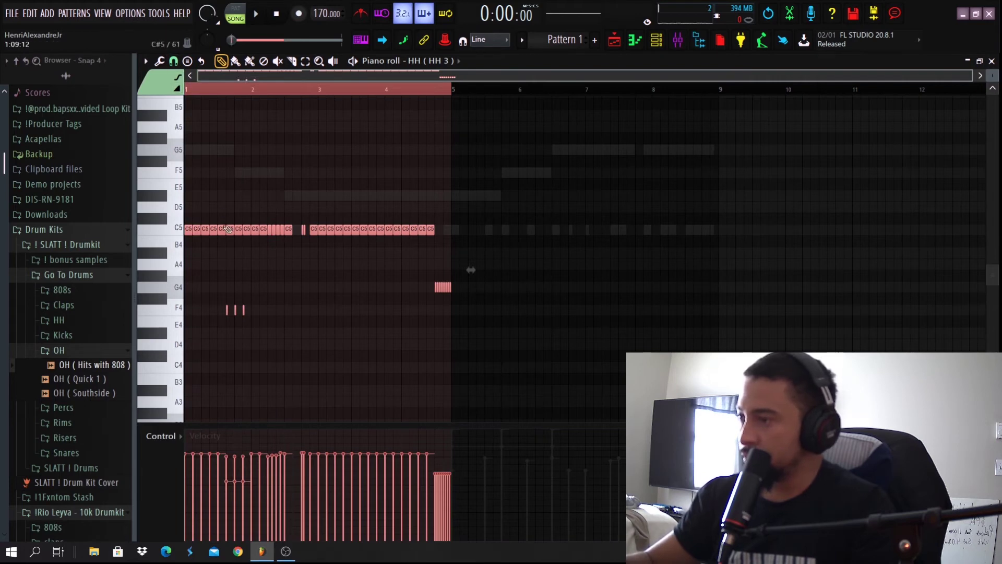
key("ctrl+b")
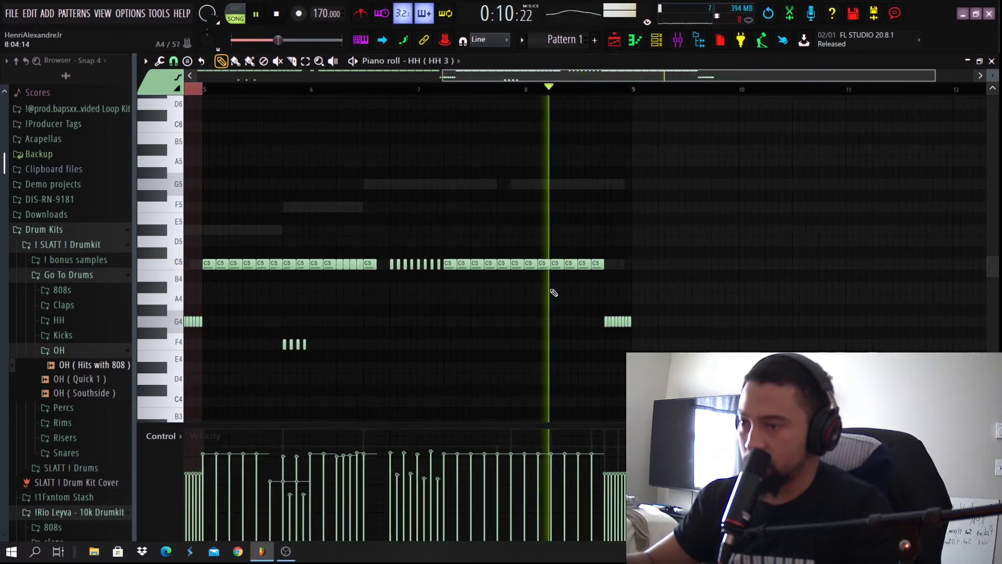
Replace the G4 roll at the end of bar 8 with descending groups of three half-step hits on D#5, D5 and C5.
key("space")
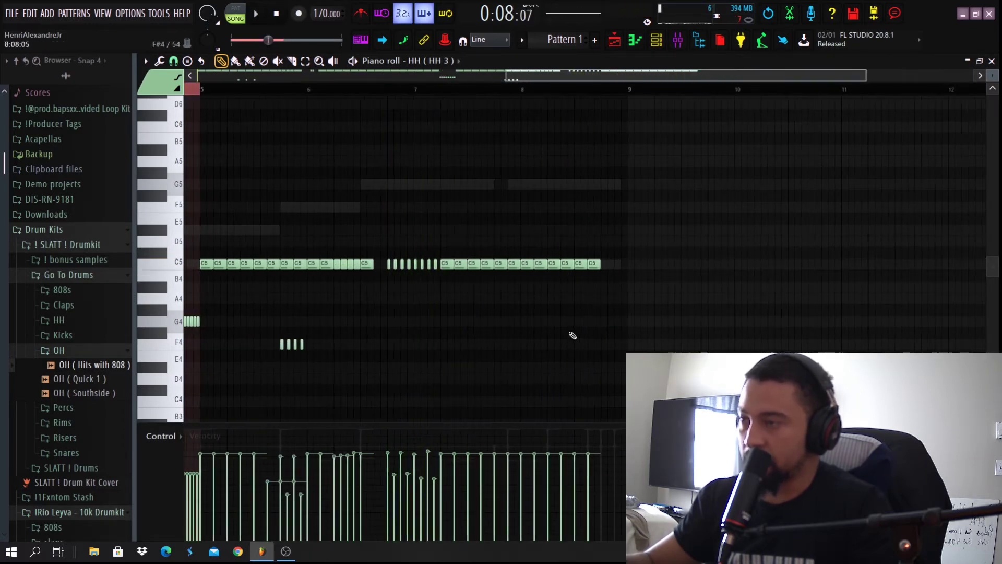
scroll(572, 335, "up", 4)
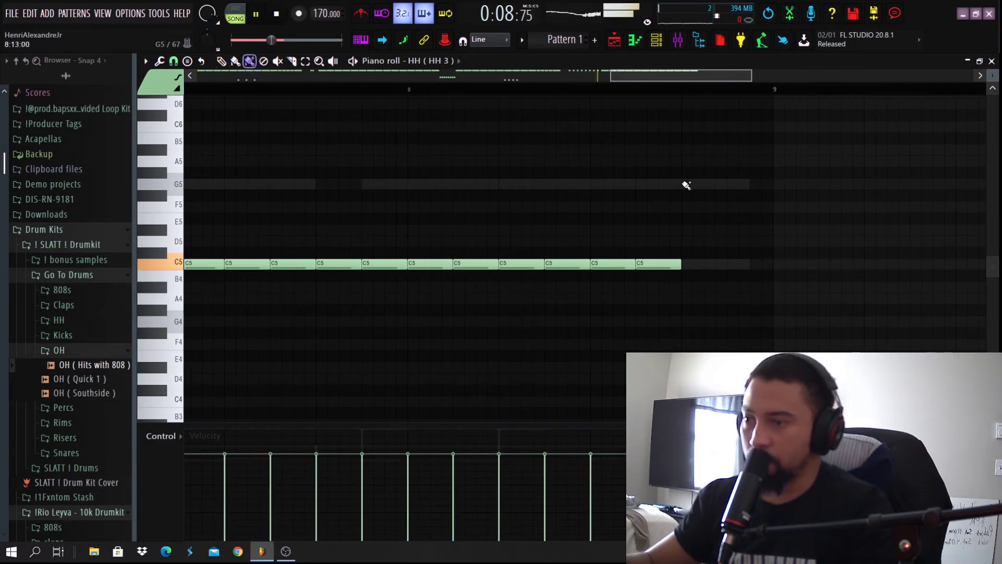
scroll(695, 188, "down", 4)
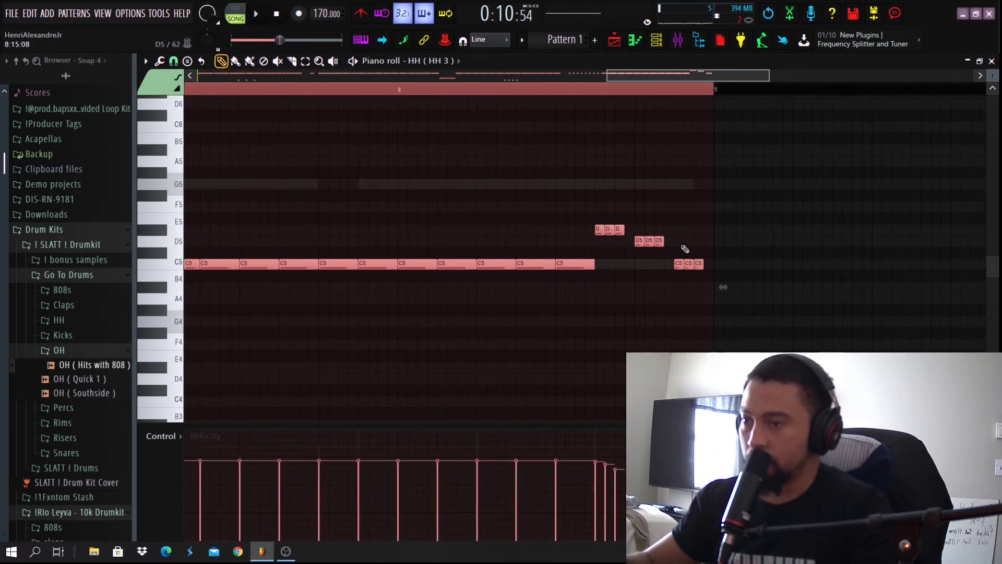
Lower the D5 group at the end of bar 8 to C5 and replay the hi-hat pattern from the start.
left_click(639, 241)
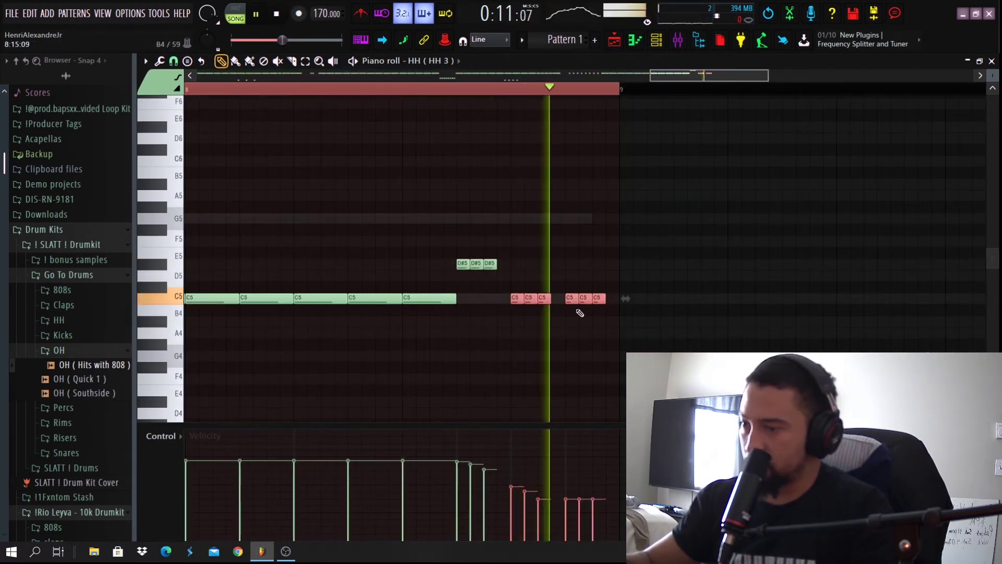
scroll(599, 225, "up", 1)
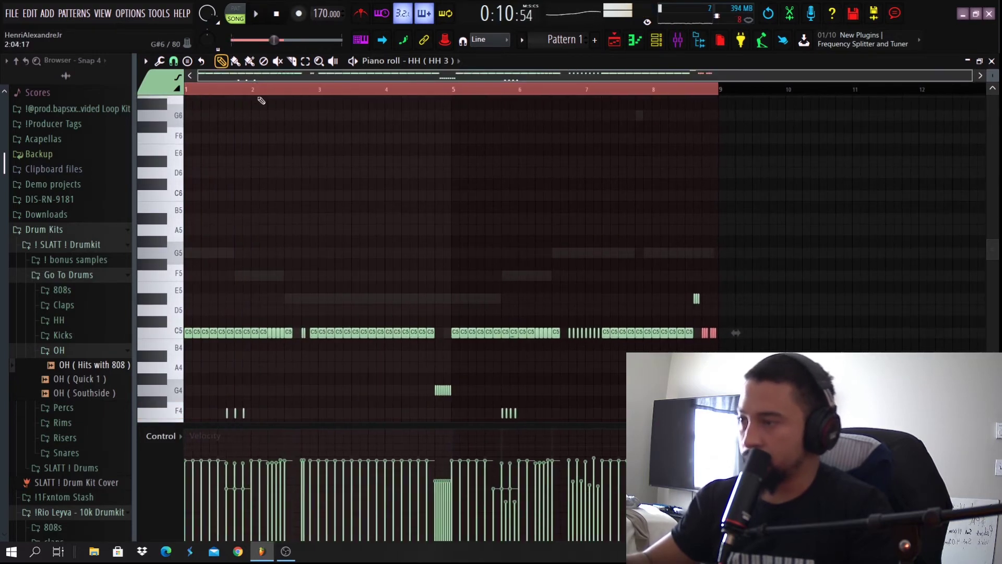
key("space")
scroll(272, 292, "down", 3)
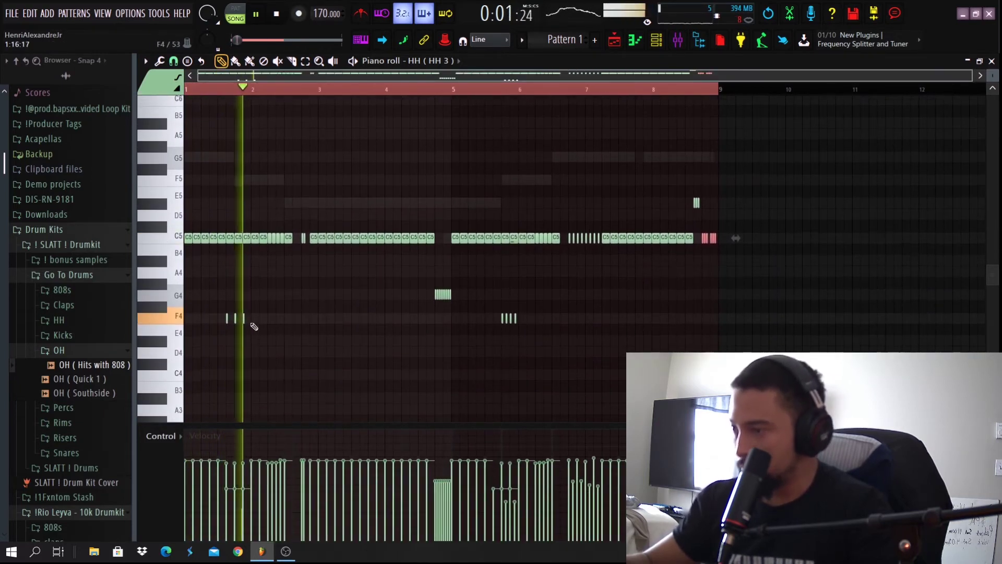
scroll(521, 196, "up", 1)
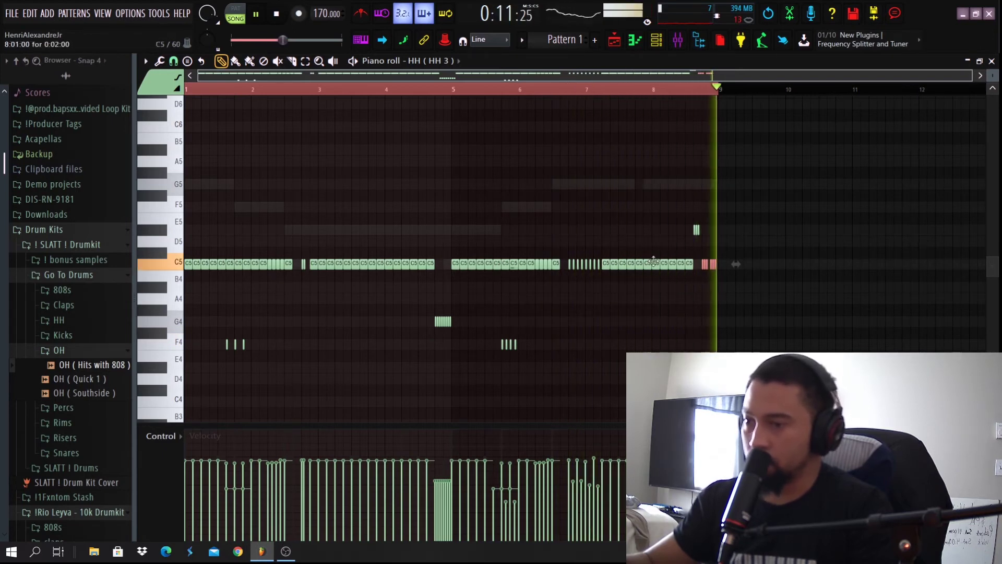
Show the channel rack, reposition and widen it, and listen to the full drum pattern.
left_click(656, 40)
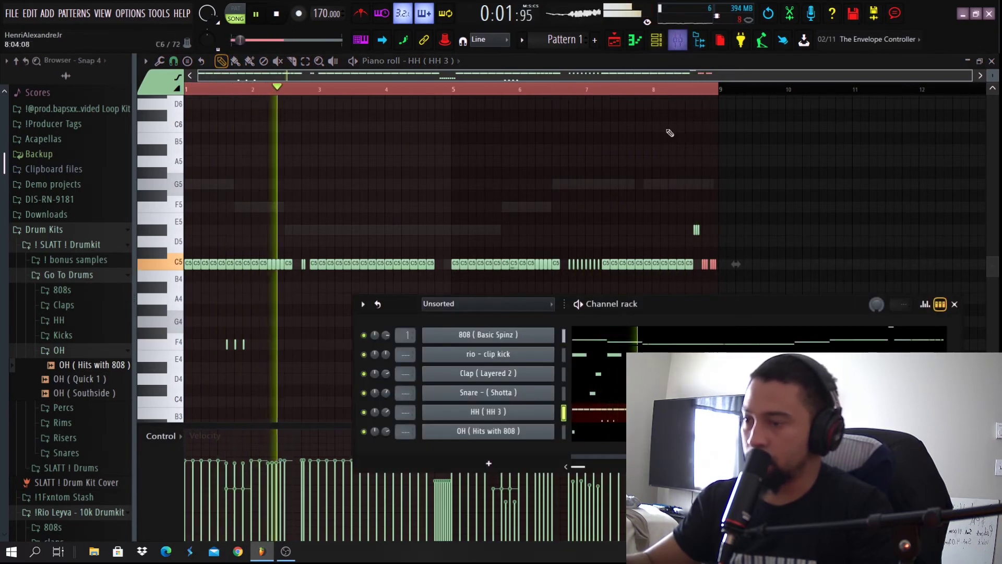
left_click_drag(764, 305, 634, 143)
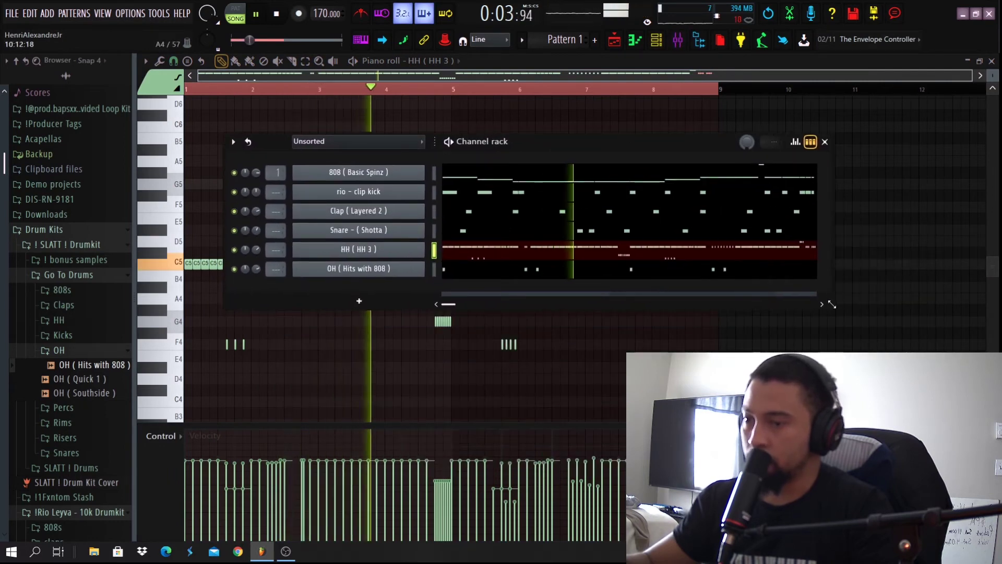
left_click_drag(831, 309, 873, 308)
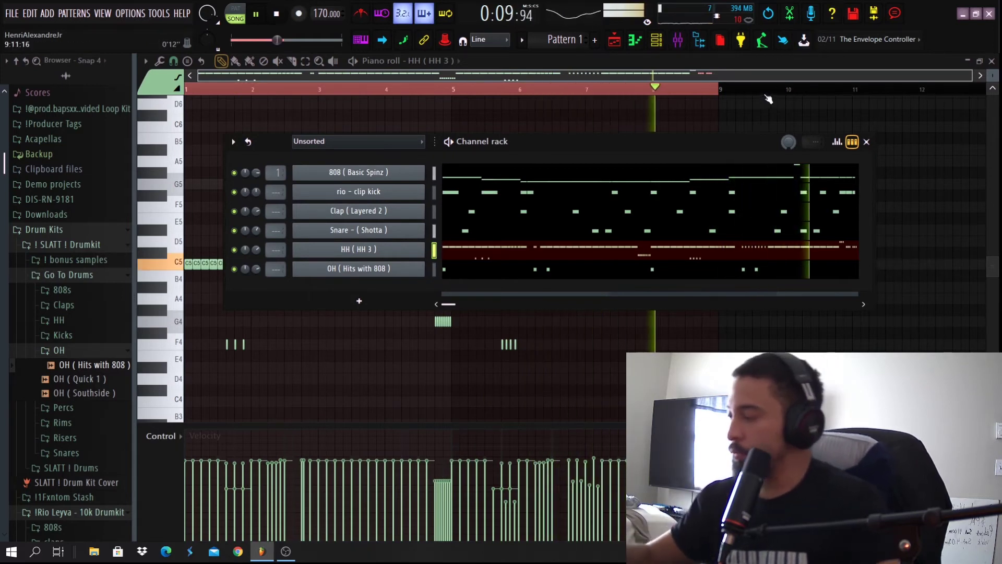
key("space")
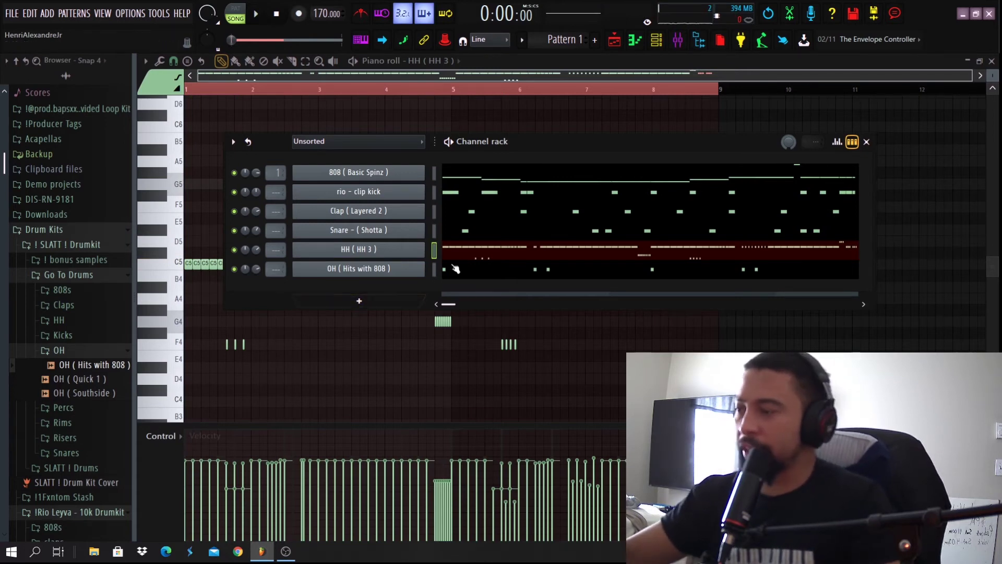
Collapse the OH folder, expand the Percs folder of the Go To Drums kit and preview Perc ( Flick ).
left_click(100, 354)
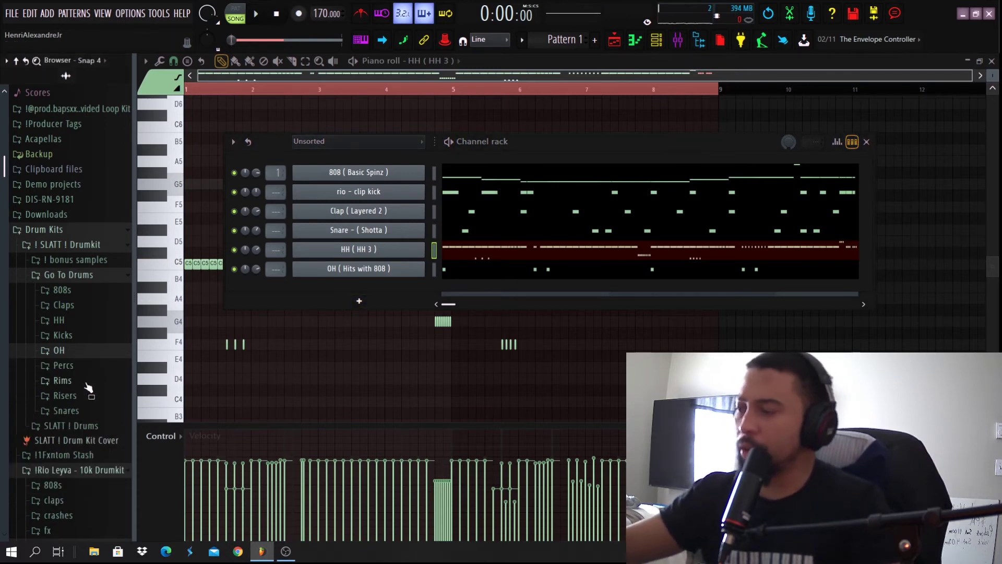
left_click(89, 410)
left_click(96, 412)
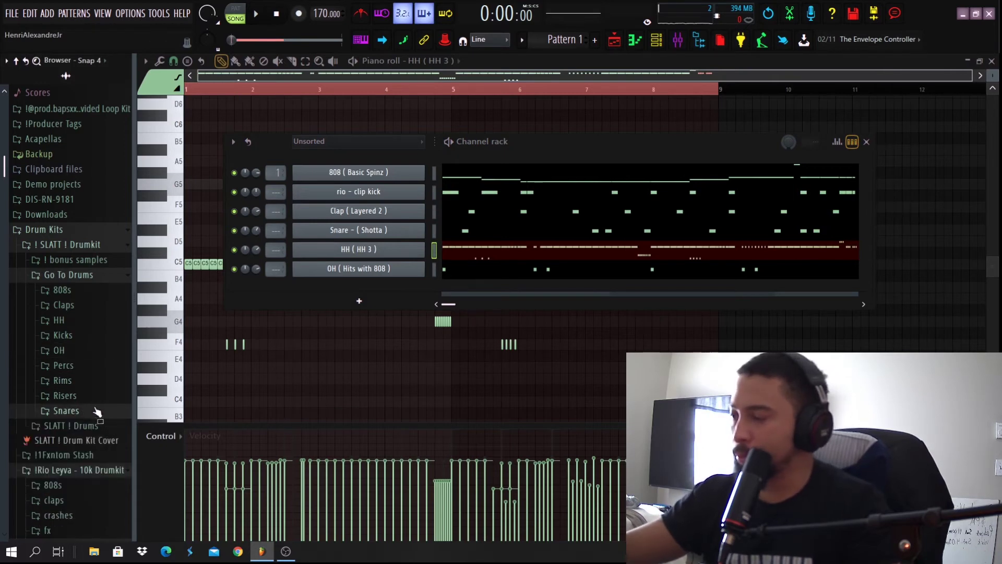
left_click(89, 368)
scroll(114, 416, "down", 4)
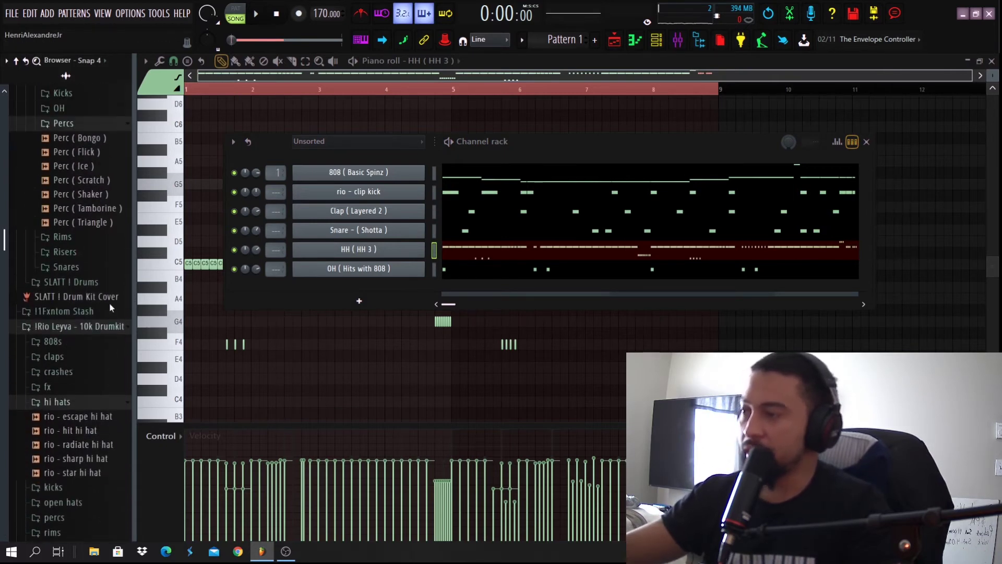
left_click_drag(104, 292, 46, 368)
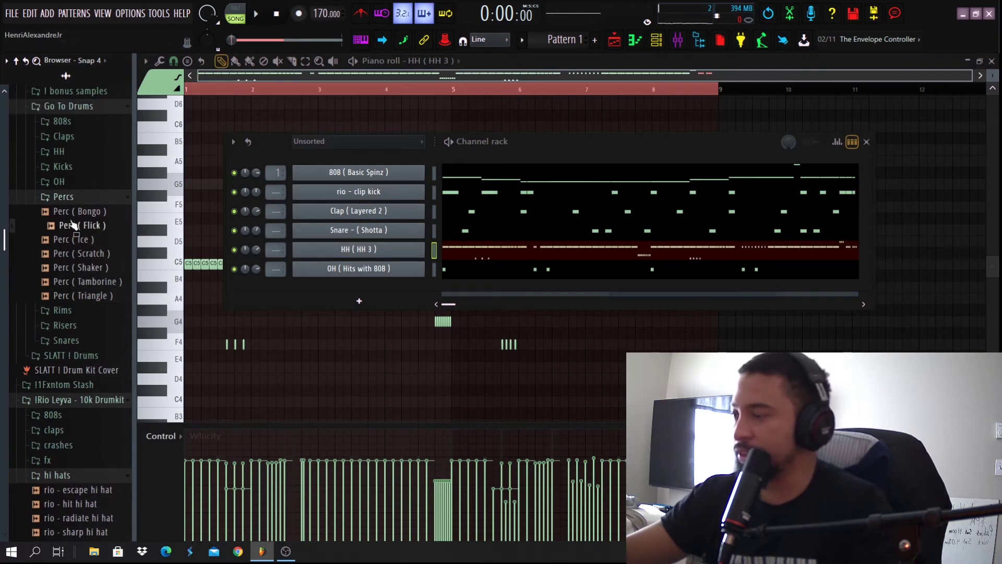
Audition the bongo, shaker and tambourine percs over the pattern and add Perc ( Tamborine ) as a new channel.
key("space")
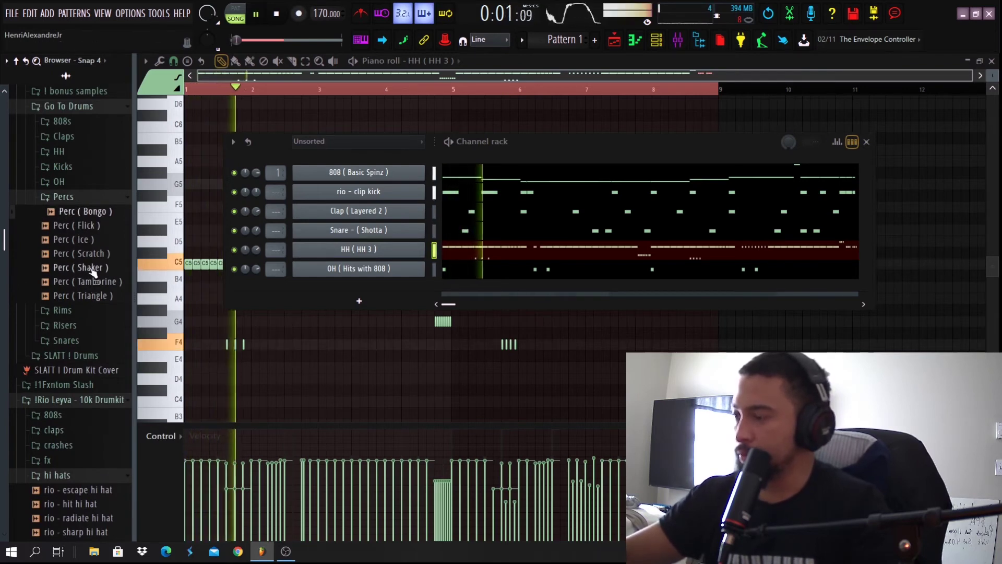
left_click(92, 269)
left_click_drag(95, 282, 78, 457)
key("space")
scroll(99, 342, "up", 4)
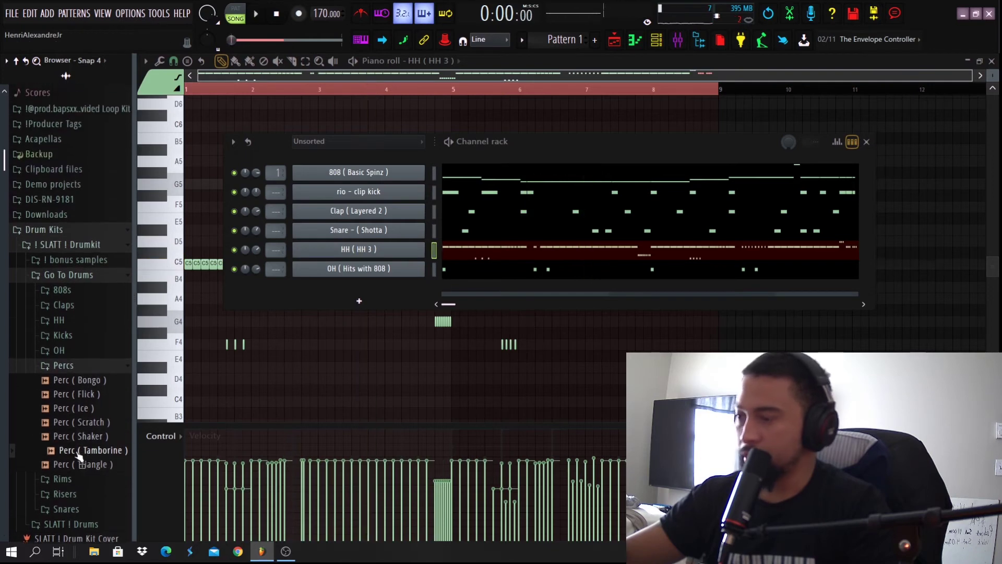
left_click_drag(363, 285, 363, 286)
Switch the piano roll to Perc ( Tamborine ) during playback and place a short C5 hit at the start of bar 2.
key("space")
left_click(431, 61)
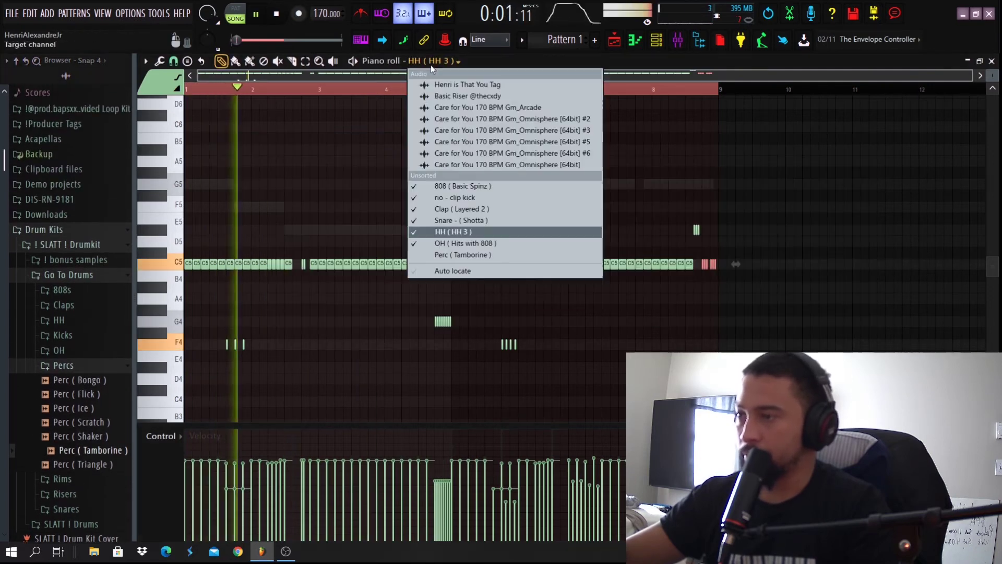
left_click(490, 256)
key("space")
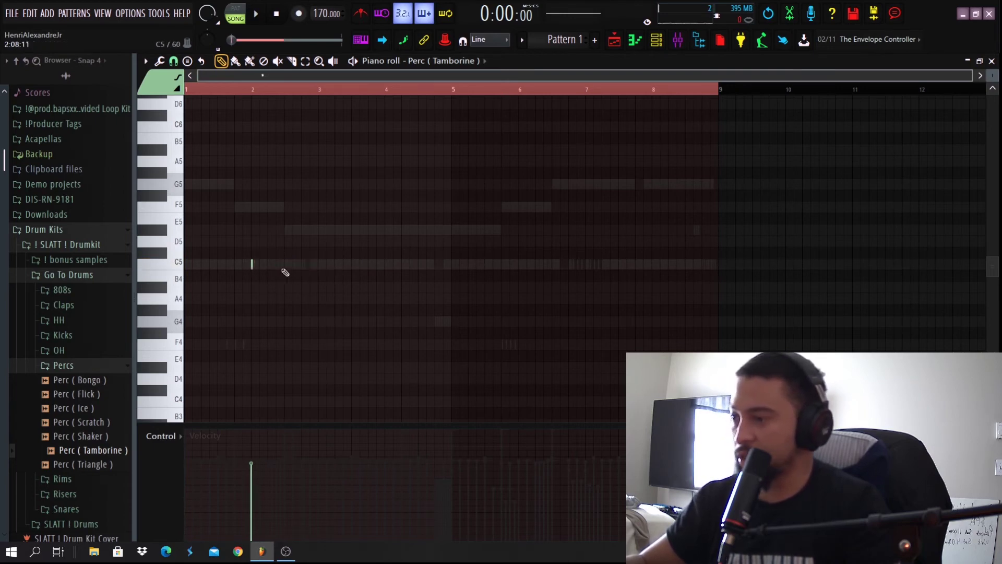
Move the tambourine hit to step 5 of bar 2, extend it to two steps, and add a longer C5 hit on step 5 of bar 6.
scroll(262, 298, "up", 4)
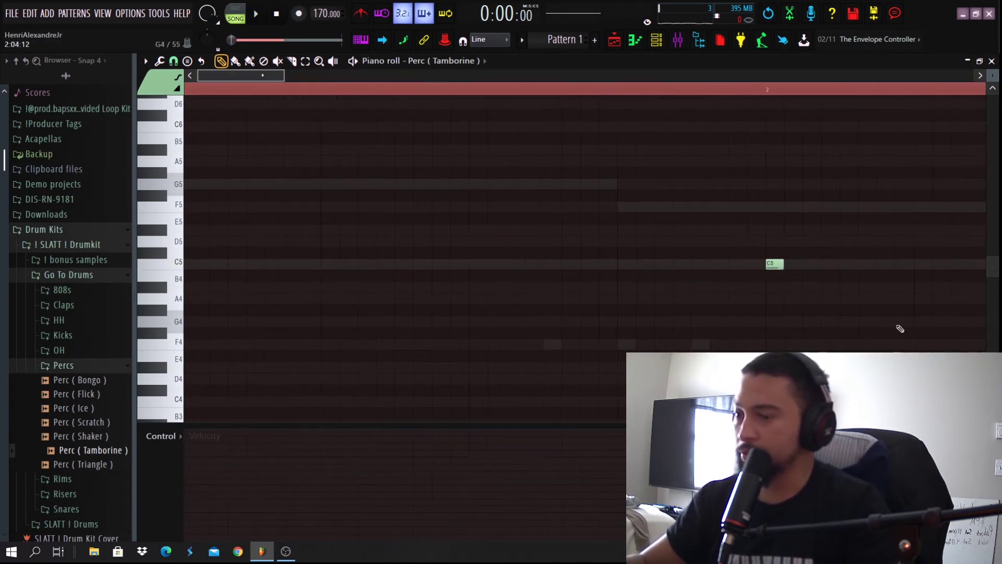
scroll(778, 340, "down", 3)
scroll(731, 340, "down", 4)
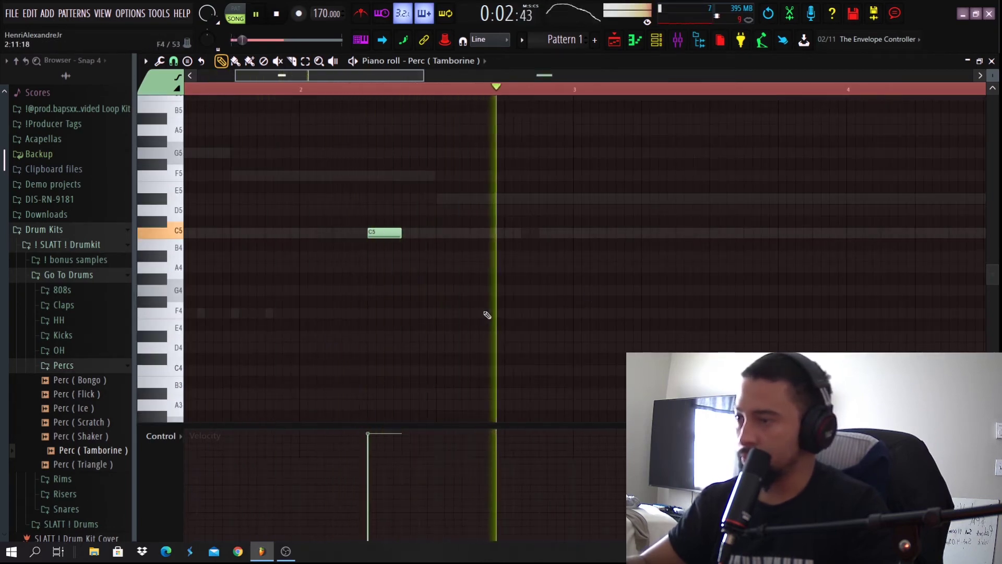
scroll(543, 289, "down", 4)
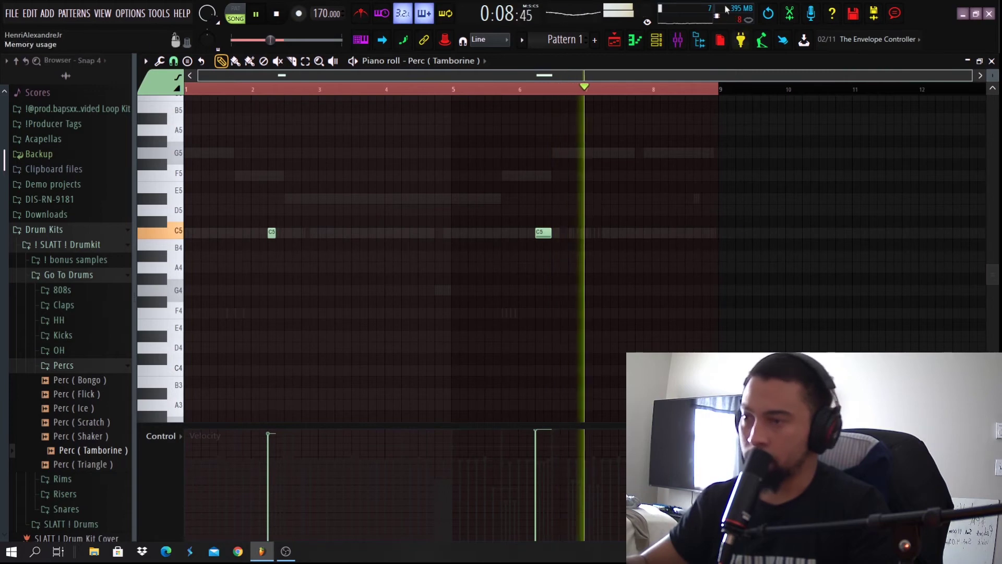
key("F6")
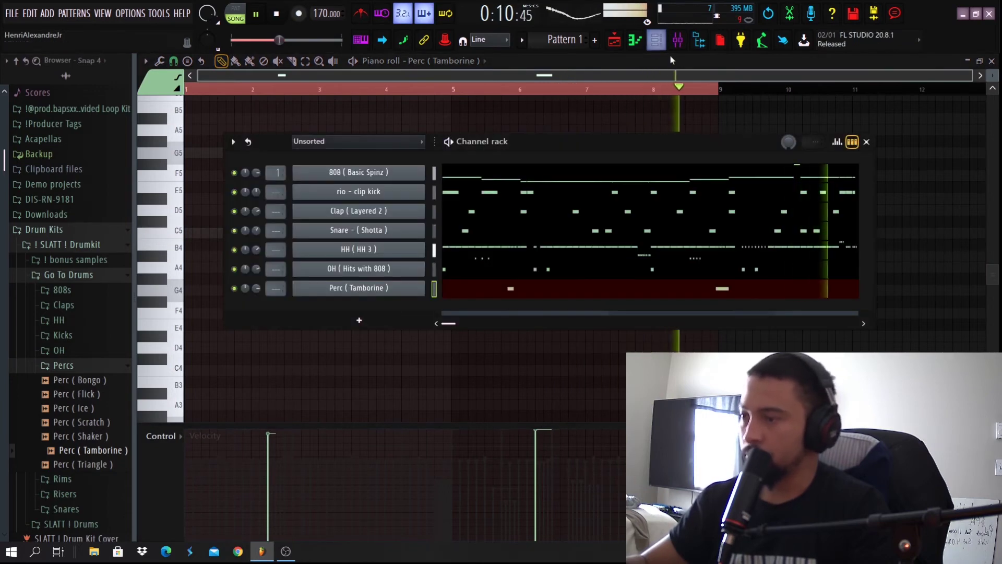
key("space")
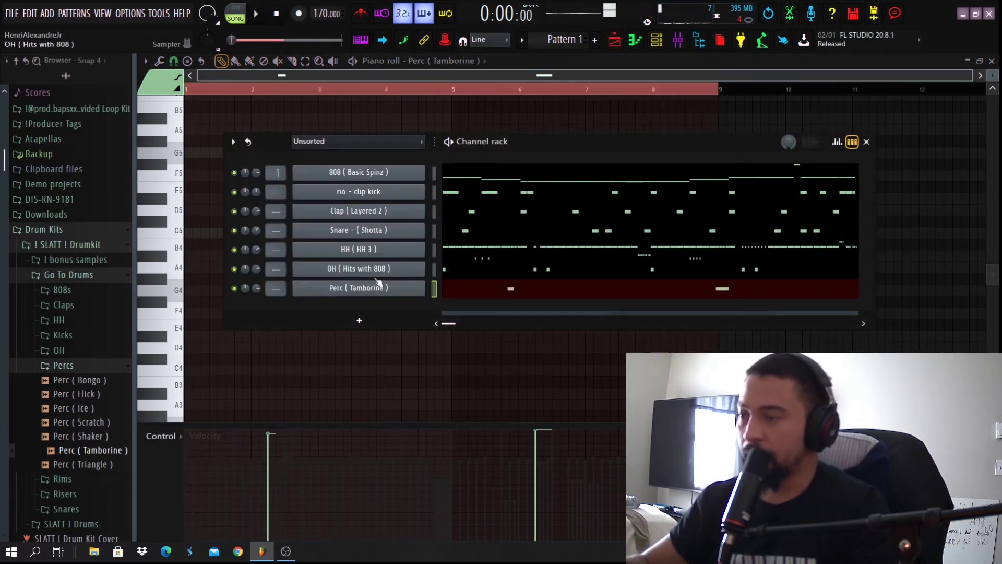
Mute Track 1 with the Arcade loop in the playlist and show the channel rack's audio channels.
key("F5")
key("F6")
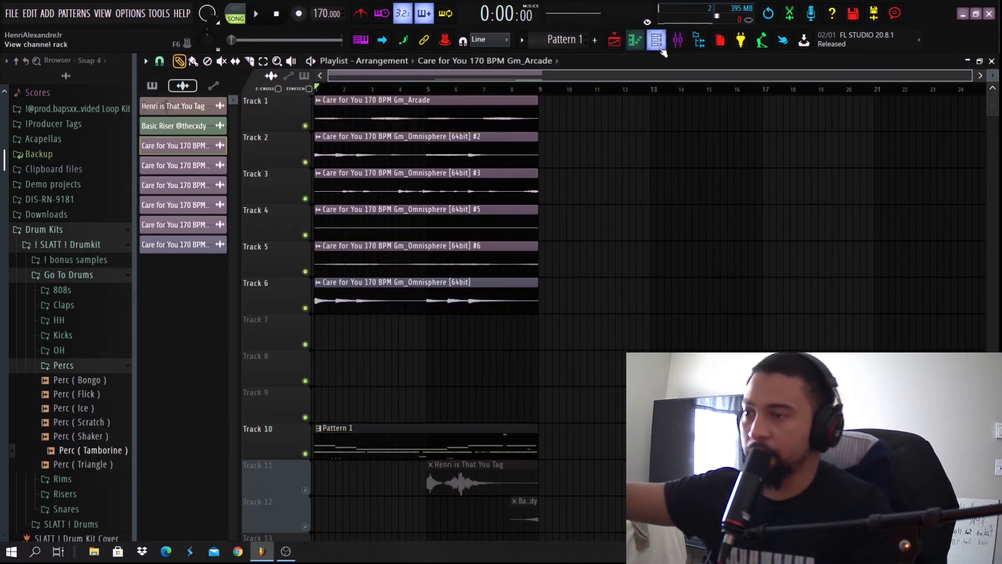
left_click(306, 126)
left_click(656, 40)
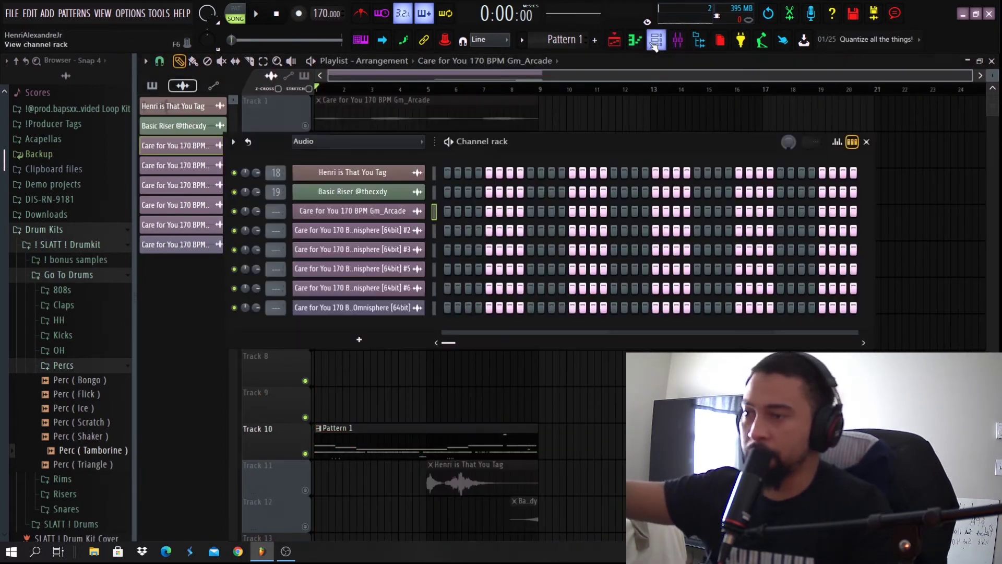
Open the backup project untitled (autosaved at 10h41) from the Image-Line > FL Studio > Projects > Backup folder in Documents.
left_click(348, 335)
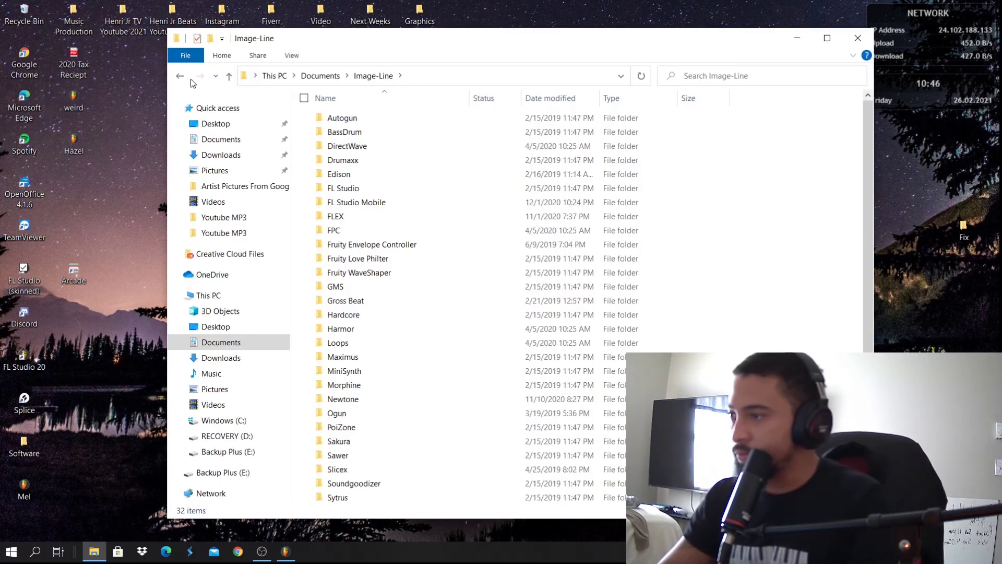
double_click(343, 189)
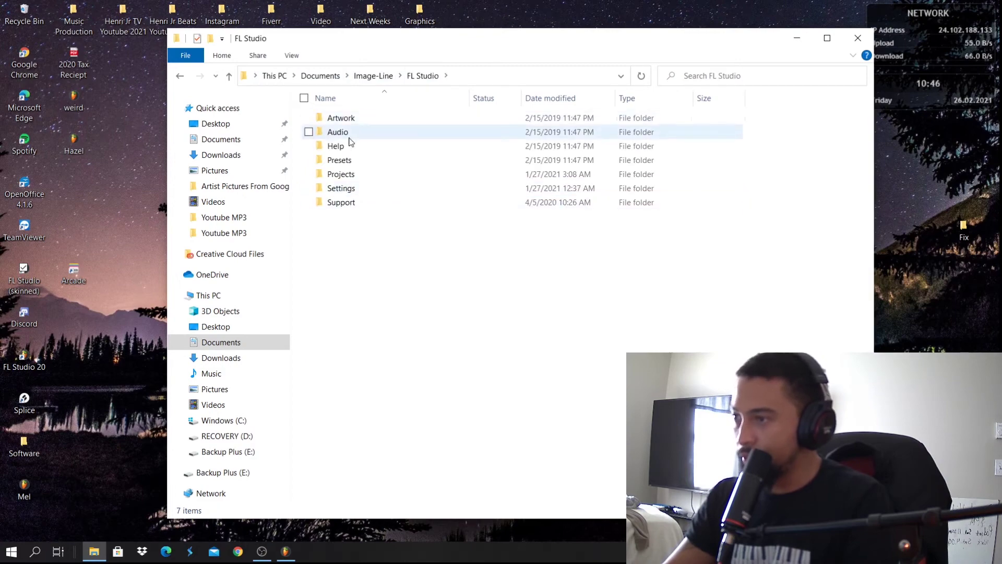
double_click(368, 176)
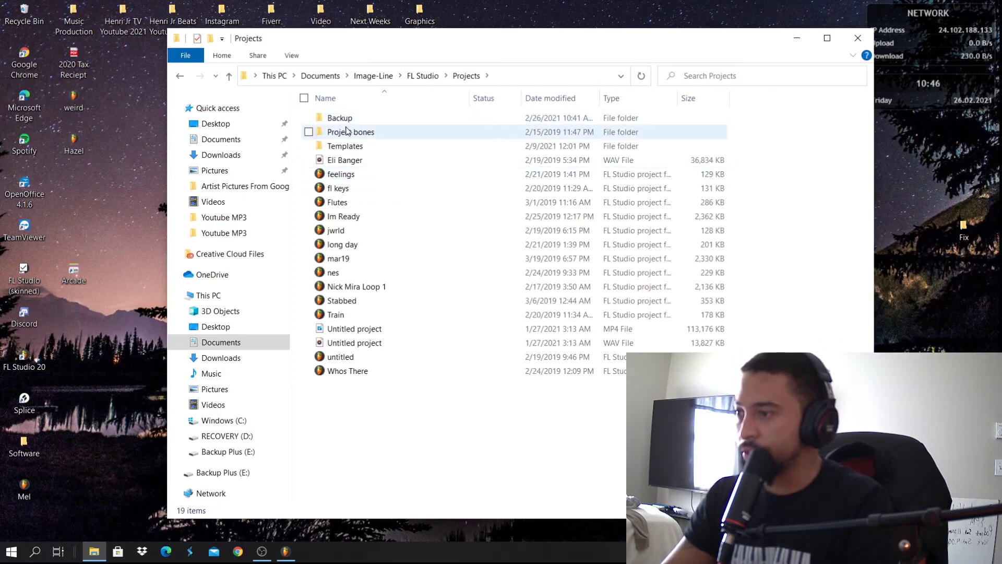
double_click(342, 118)
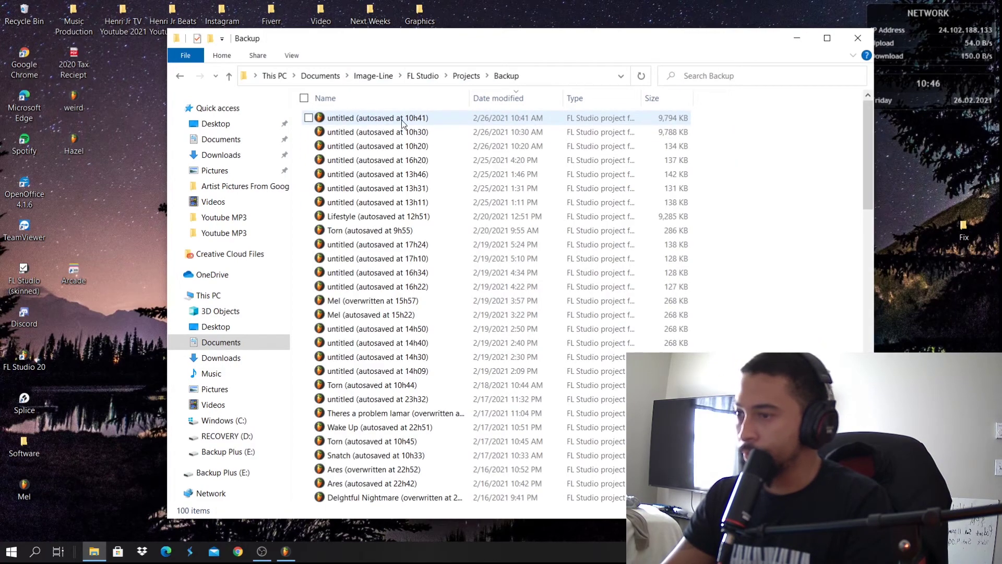
left_click(402, 119)
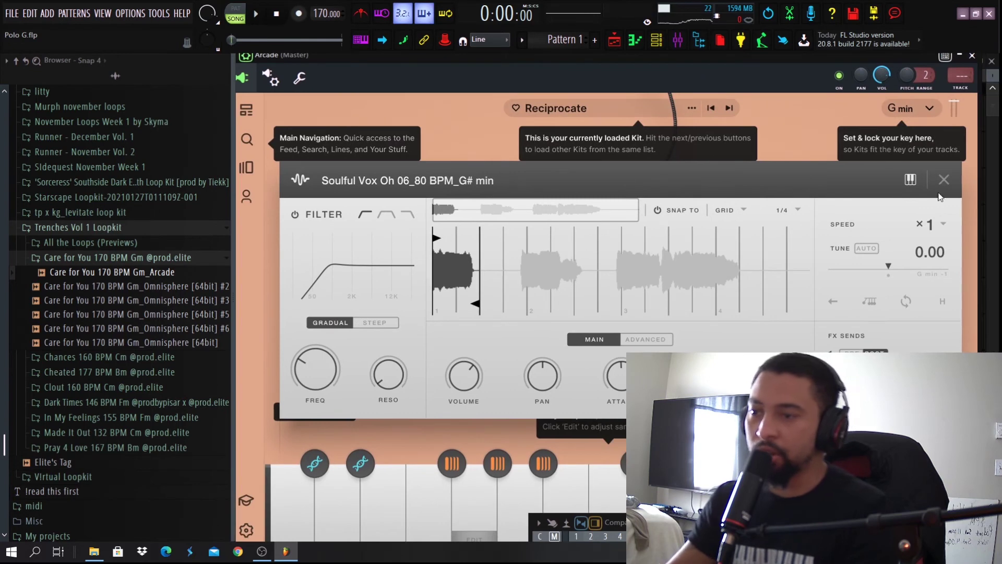
Close the Arcade sample editor and plugin window, and hide the channel rack to reveal the playlist.
left_click(944, 179)
left_click_drag(917, 63, 826, 153)
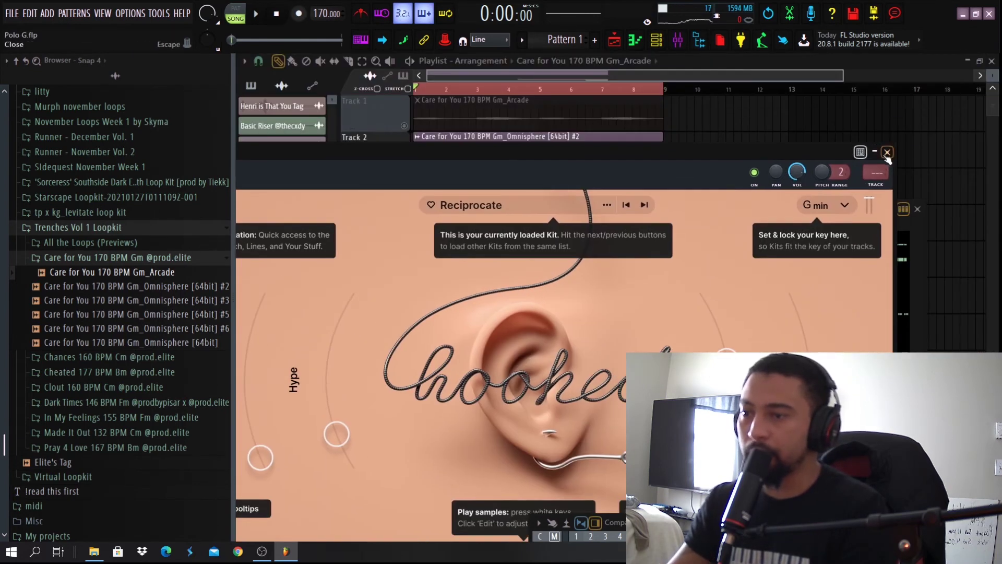
key("Escape")
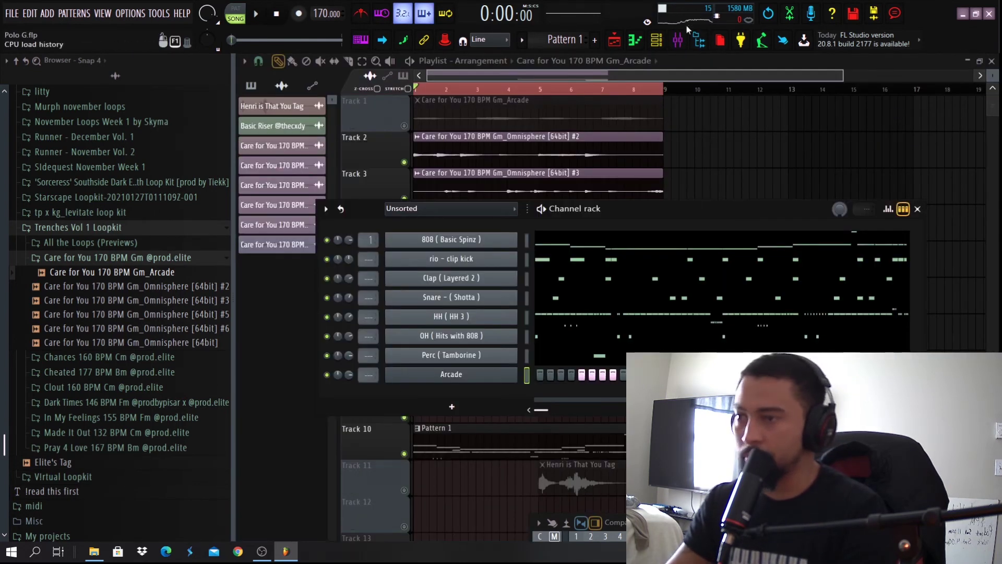
left_click(662, 45)
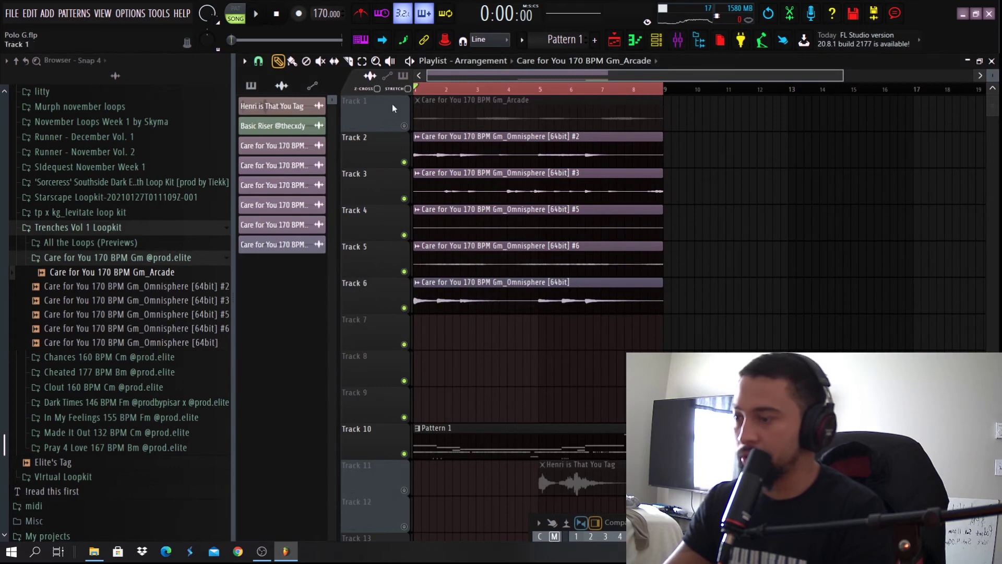
Mute Track 10 with Pattern 1 in the playlist and play the remaining loop tracks.
right_click(406, 166)
key("Escape")
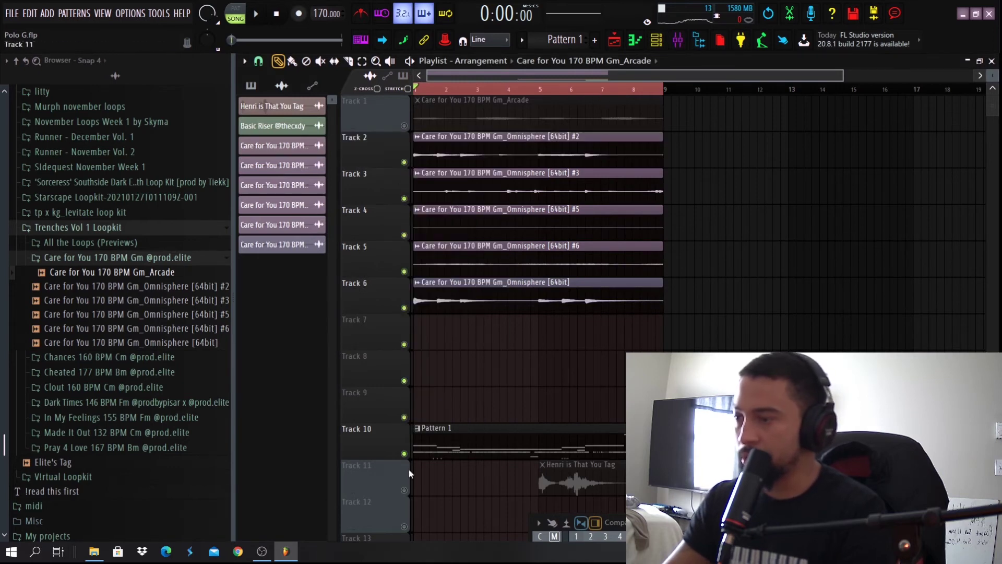
left_click(405, 453)
key("space")
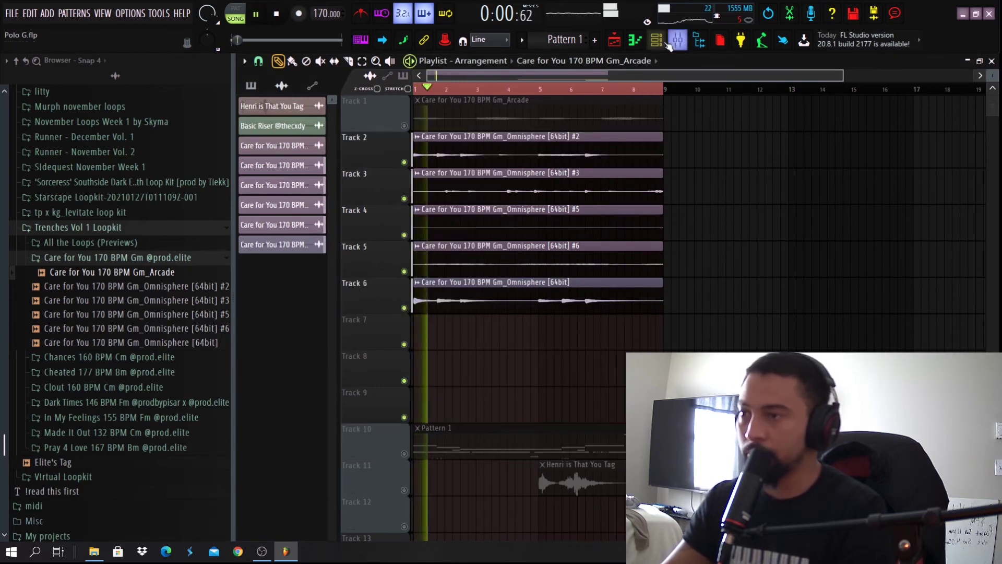
Place a G4 note at the start of bar 1 in the Arcade piano roll and lengthen it to about 12.5 steps.
left_click(635, 41)
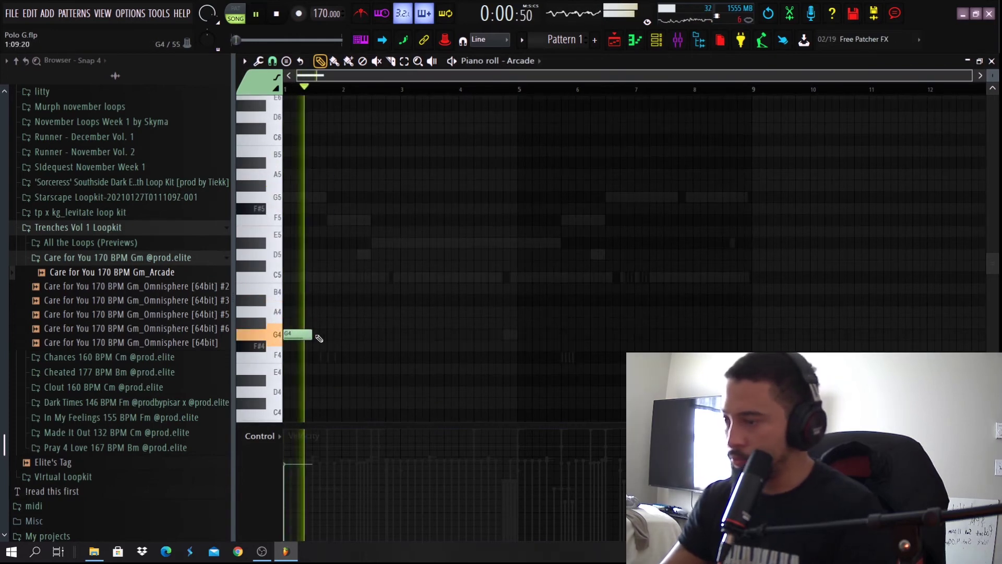
mouse_move(314, 335)
left_mouse_down()
mouse_move(344, 336)
mouse_move(330, 335)
left_mouse_up()
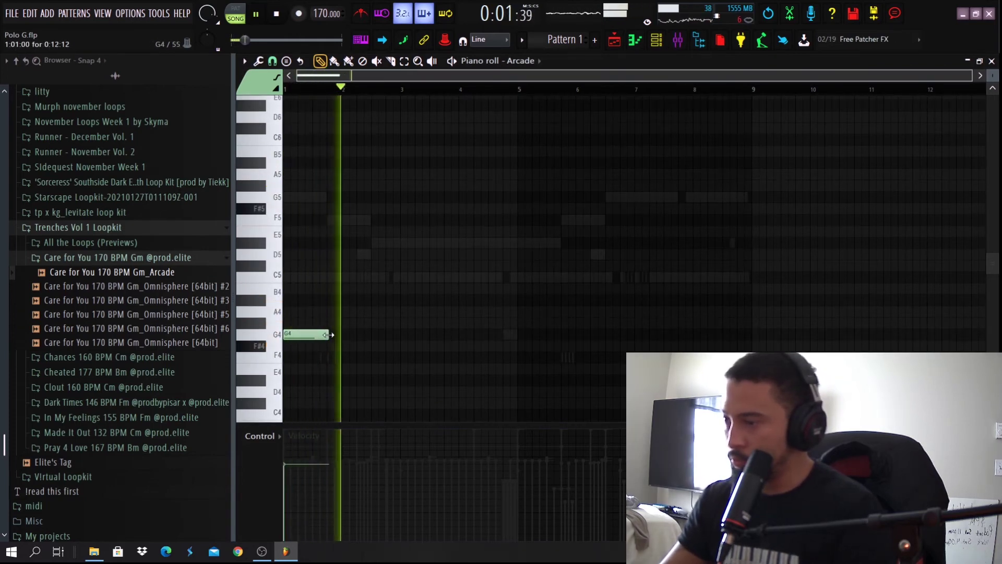
key("space")
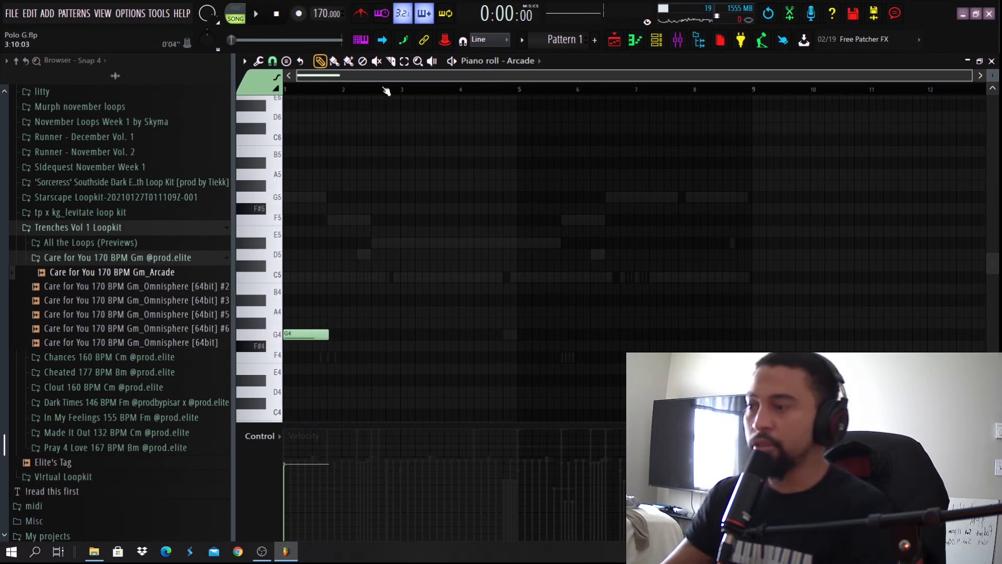
Try a C5 note on step 13 of bar 1 during playback and delete it.
scroll(449, 281, "down", 3)
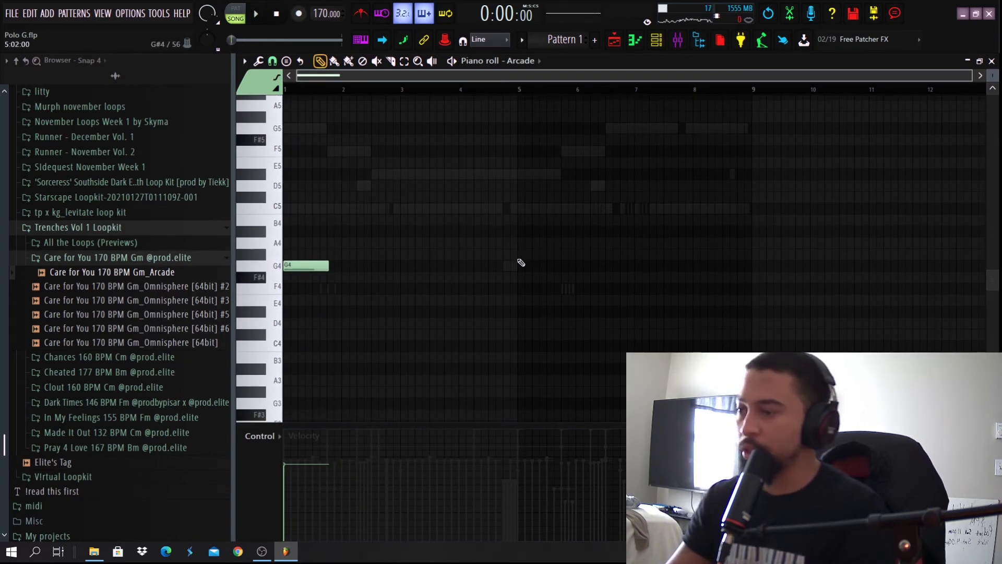
left_click(332, 208)
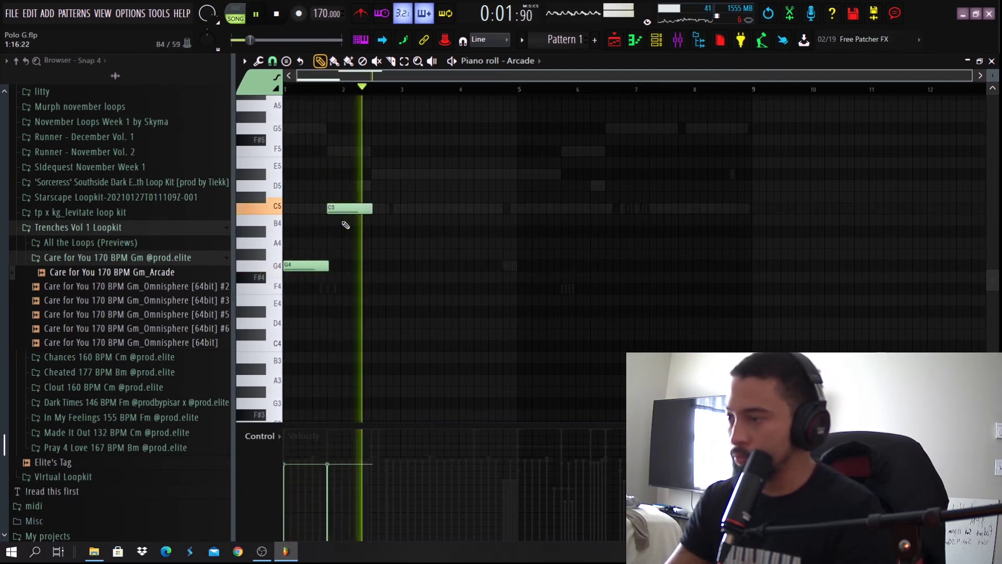
right_click(335, 209)
key("space")
Place an E4 note at the start of bar 2 and play the melody to hear it.
left_click(346, 300)
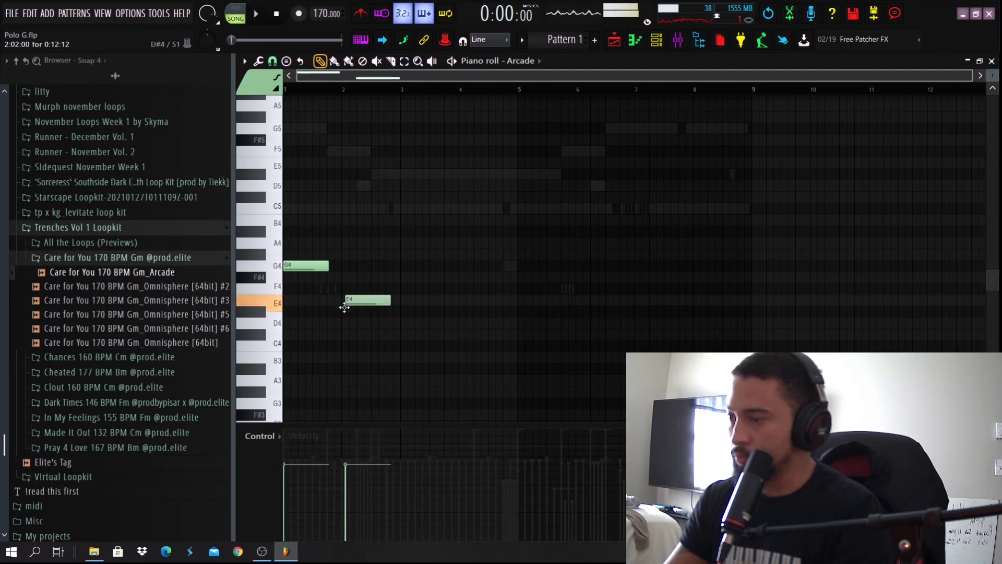
key("space")
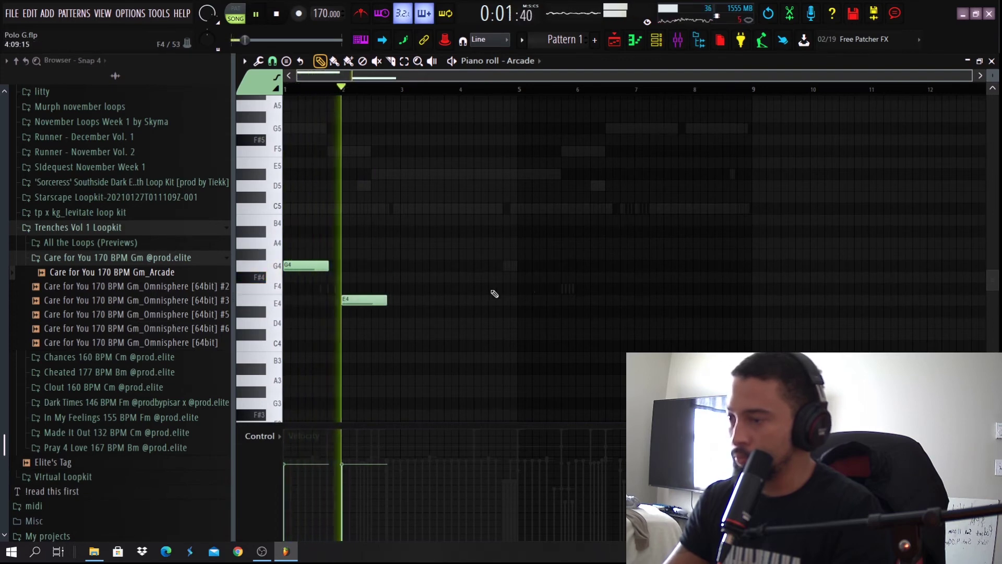
Try an A4 note at the start of bar 3, remove it and stop playback.
left_click_drag(400, 265, 404, 238)
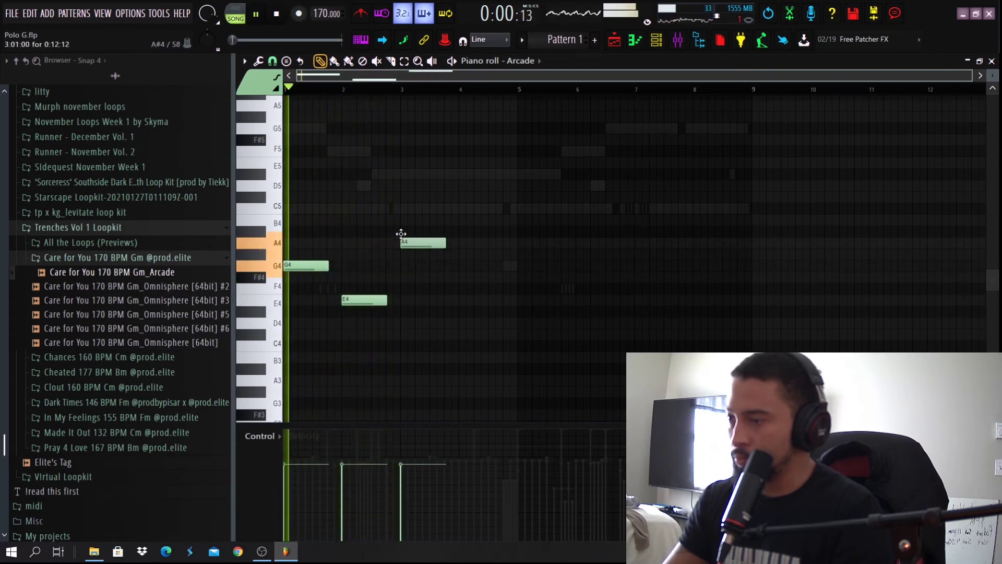
right_click(403, 240)
key("space")
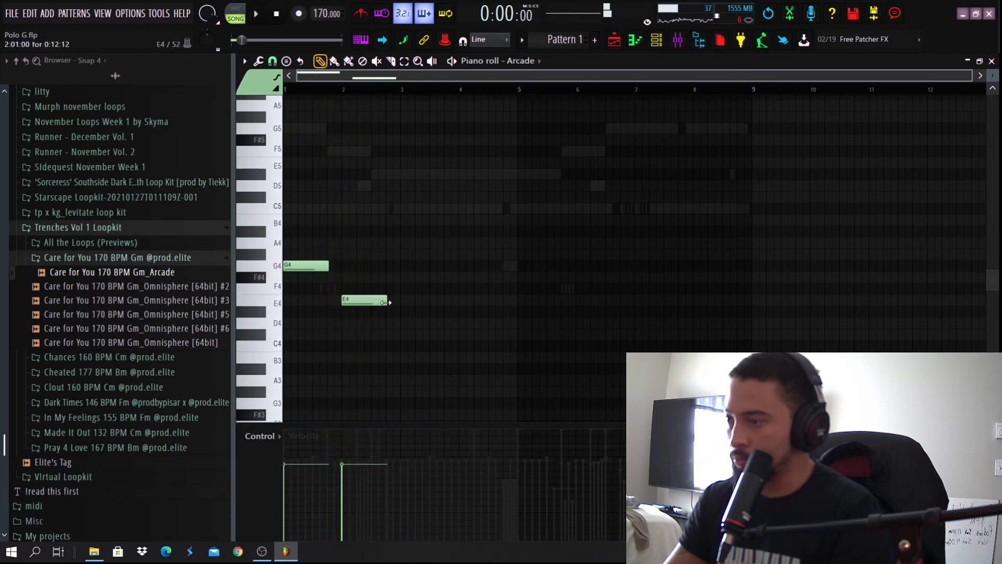
Turn the long E4 note in bar 2 into two short E4 hits on steps 1 and 9.
key("space")
left_click_drag(360, 307, 377, 303)
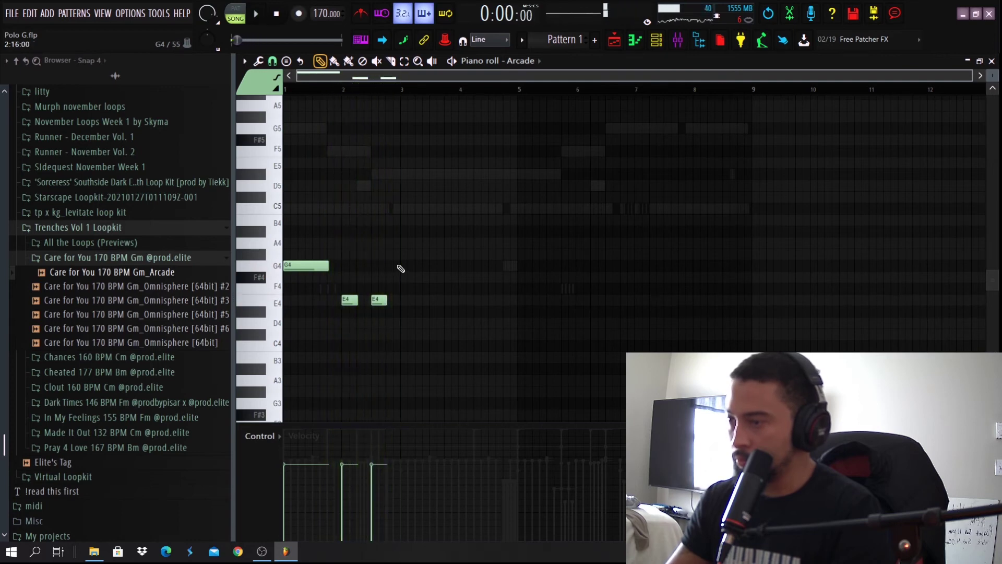
Add a G4 note in bar 3 and a one-bar D5 note in bar 4, and duplicate the four-bar phrase into bars 5 to 8.
left_click_drag(432, 331, 287, 262)
key("ctrl+b")
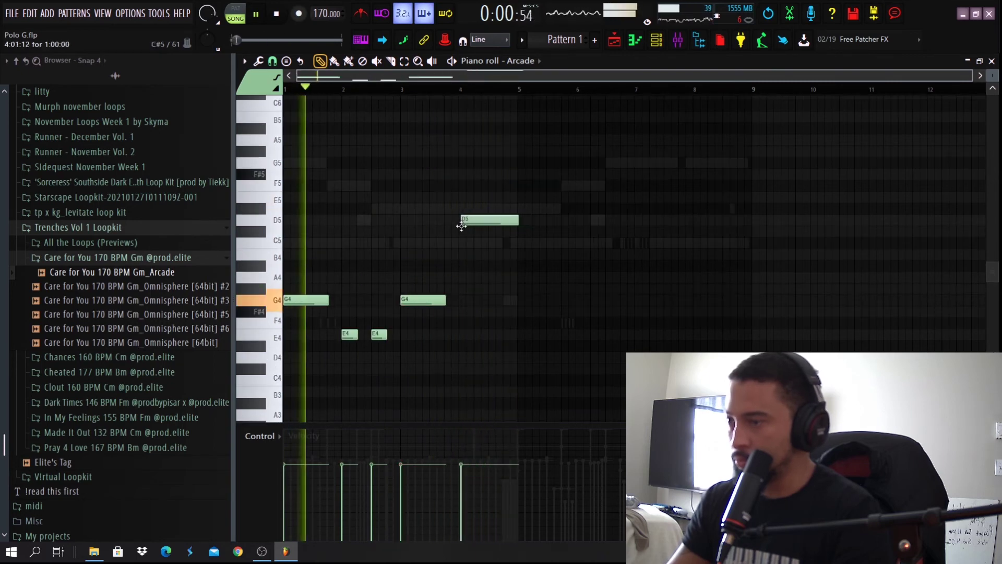
left_click_drag(615, 397, 297, 180)
left_click_drag(321, 302, 553, 305)
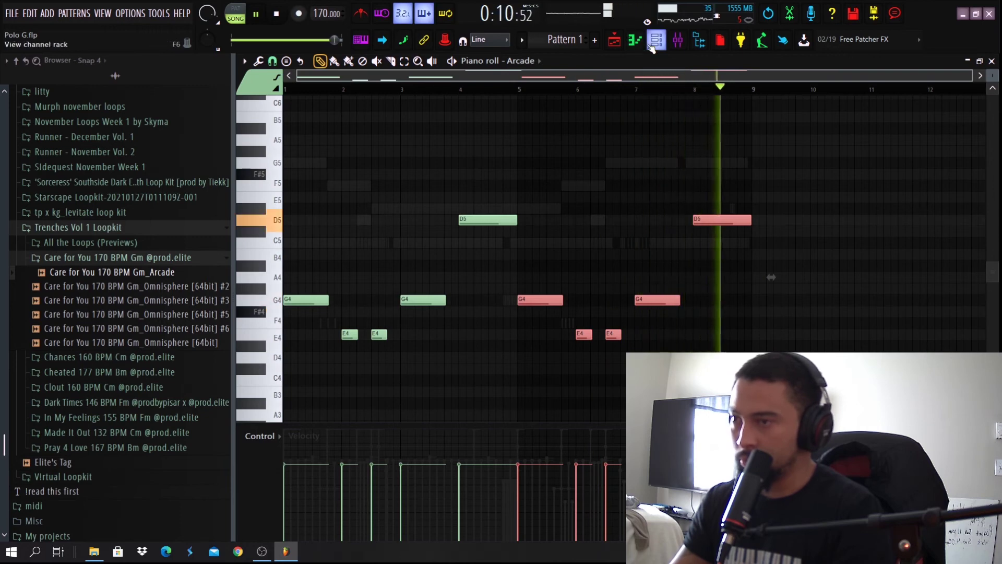
Mute the producer tag, riser and drum channels in the channel rack, and return to the Arcade piano roll.
key("F6")
right_click(325, 407)
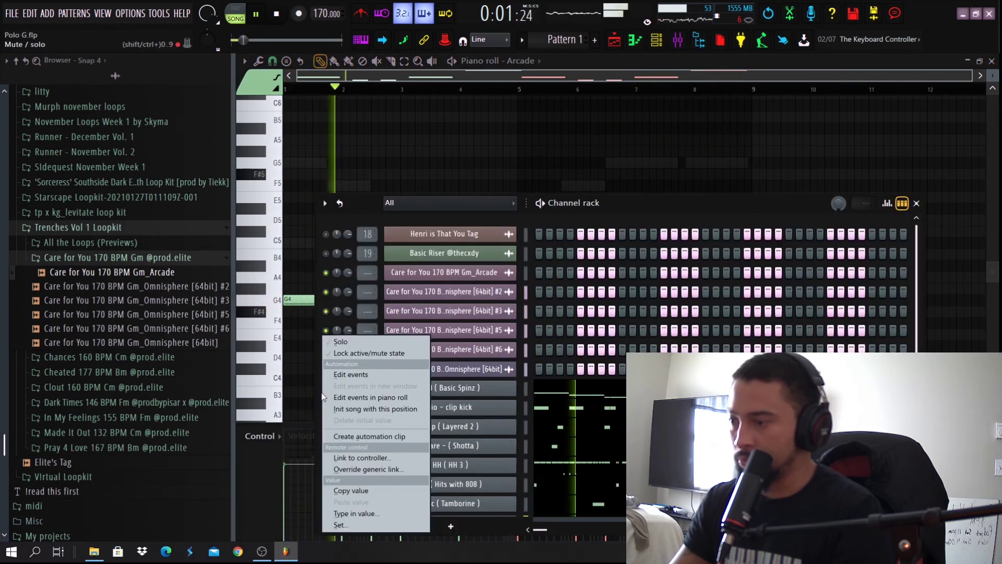
left_click(659, 201)
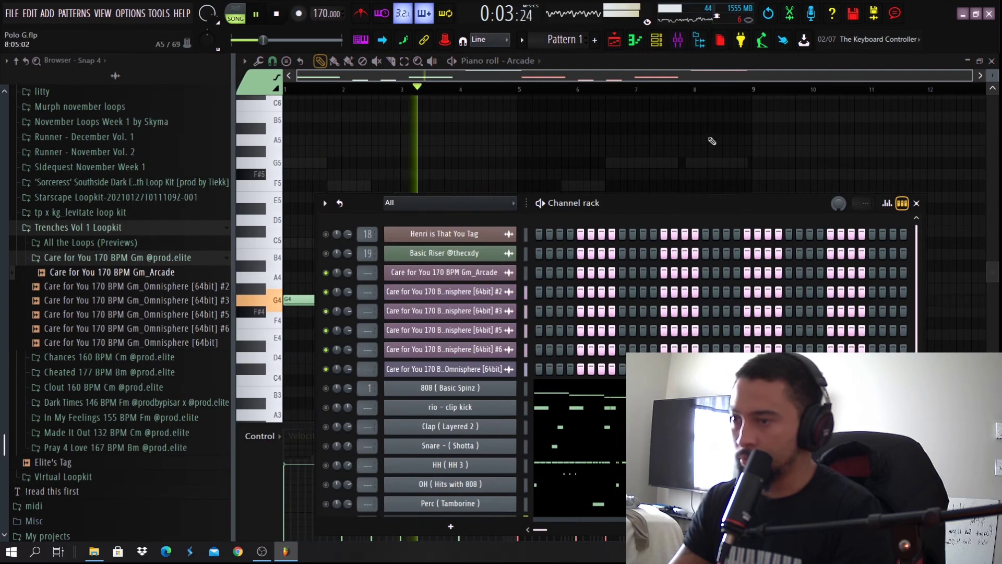
key("space")
left_click_drag(673, 209, 718, 160)
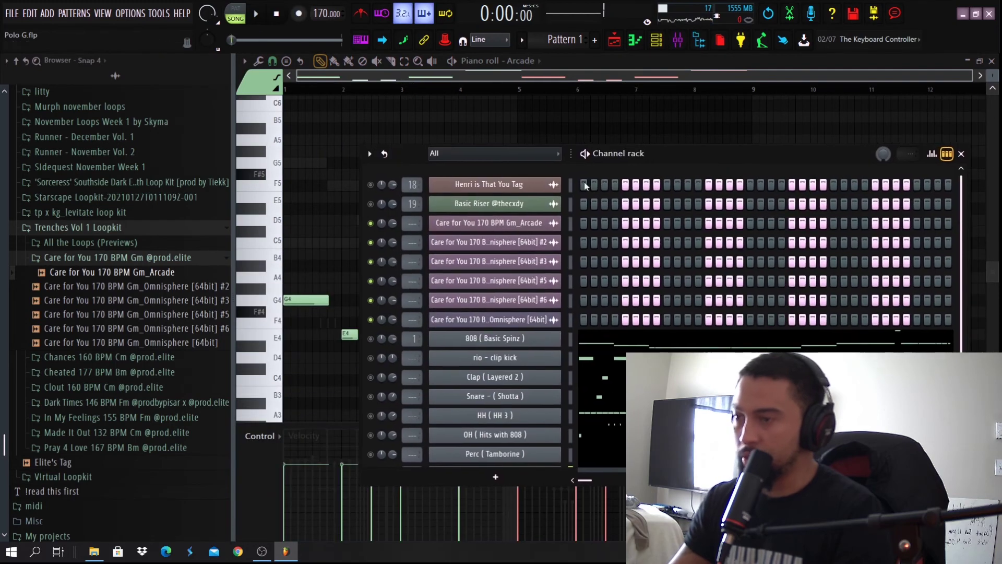
left_click(506, 95)
key("space")
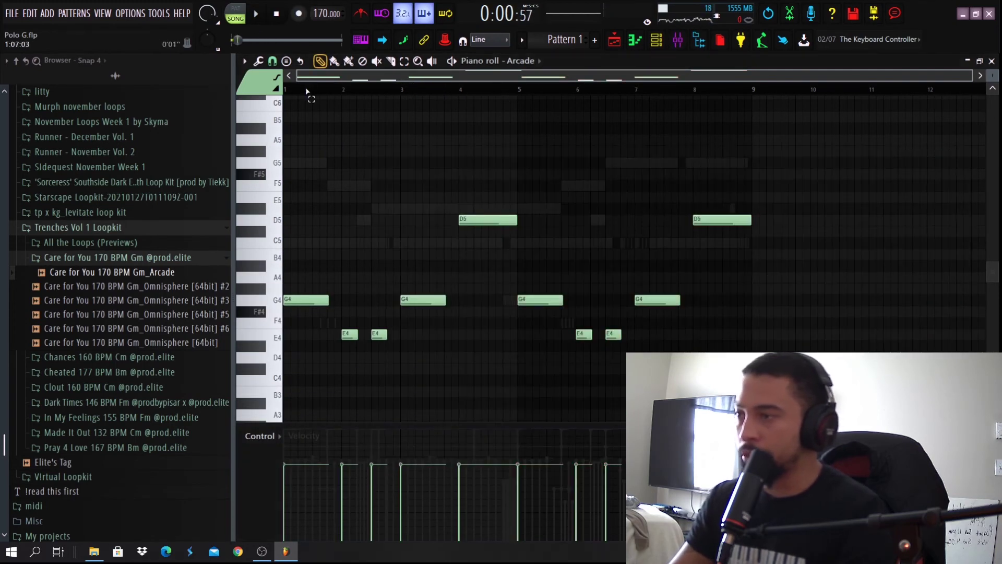
Route all channels to consecutive mixer tracks starting at insert 1, with Arcade on insert 16, and maximize the mixer.
left_click(675, 44)
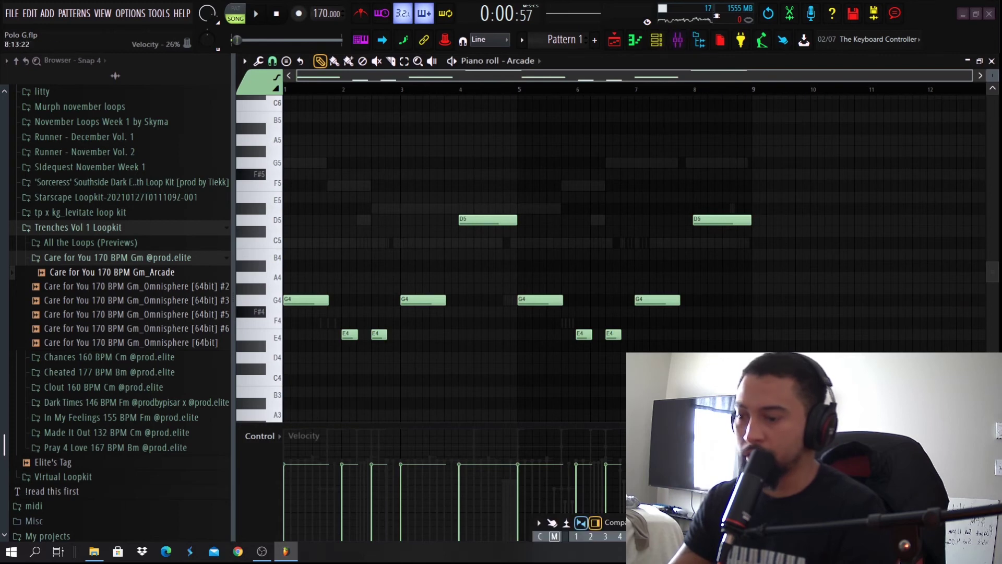
left_click_drag(664, 522, 755, 182)
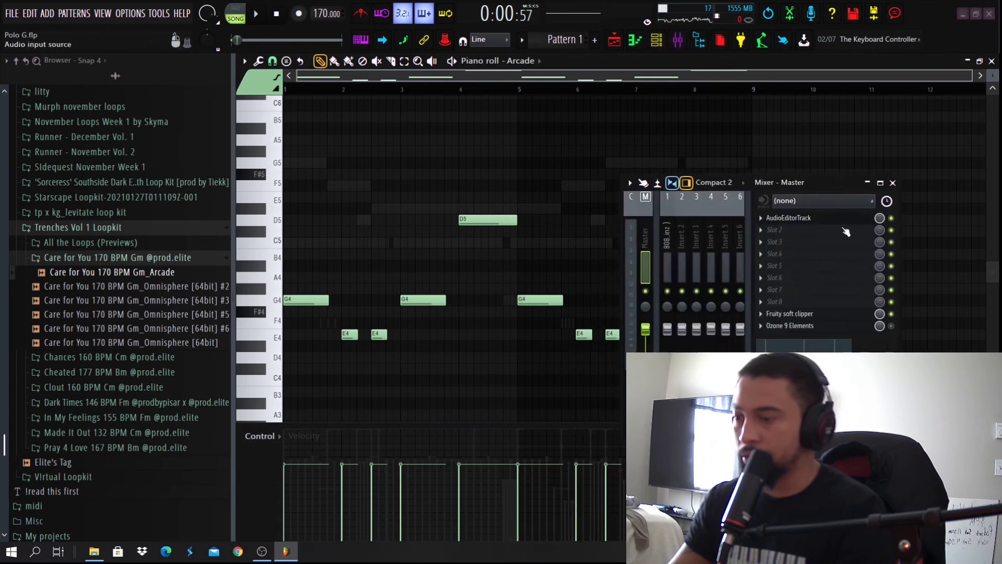
left_click(881, 184)
left_click(636, 42)
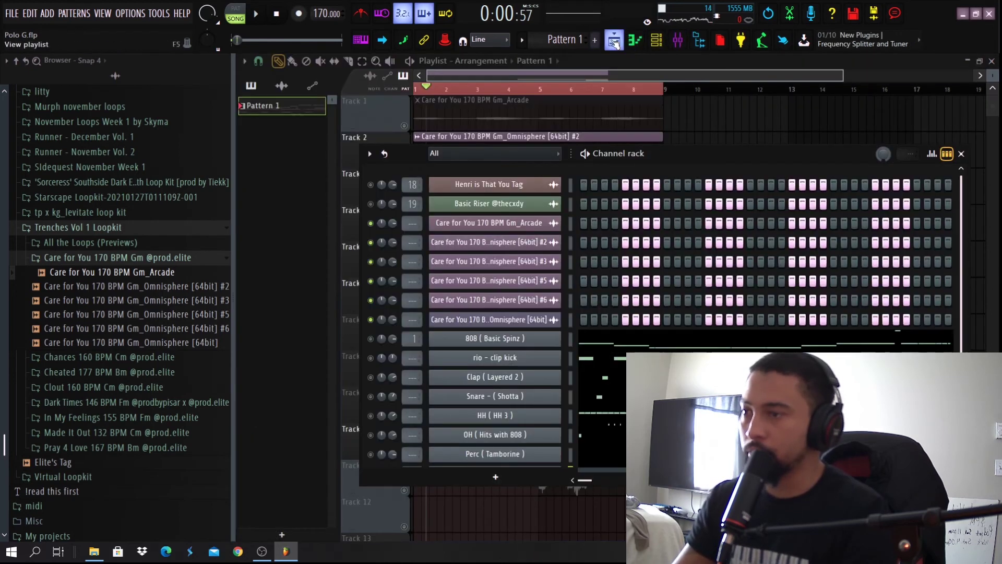
left_click(678, 40)
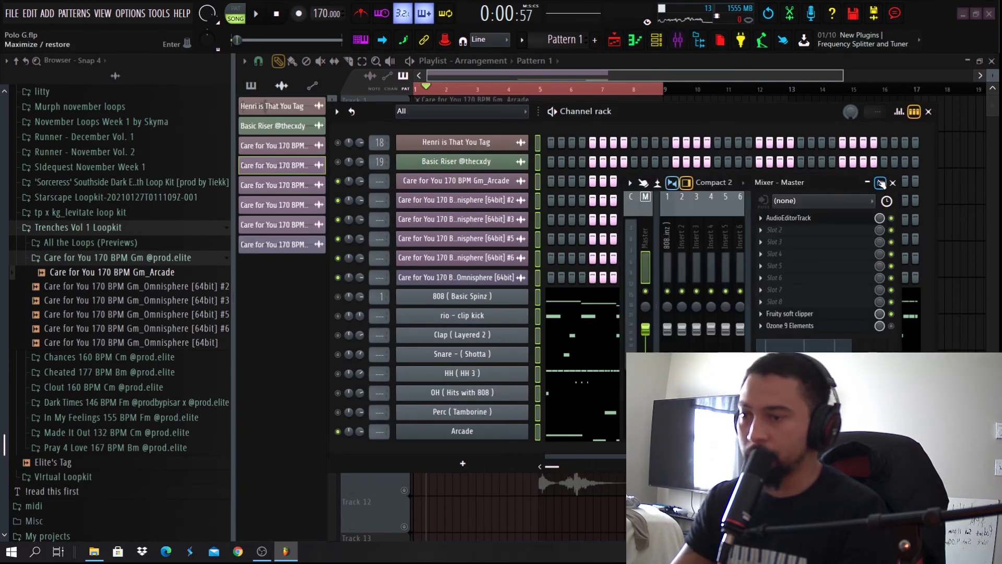
left_click(881, 184)
Load Fruity Love Philter in slot 1 and Fruity Reeverb 2 in slot 2 of the Arcade mixer track.
left_click(880, 48)
left_click(585, 404)
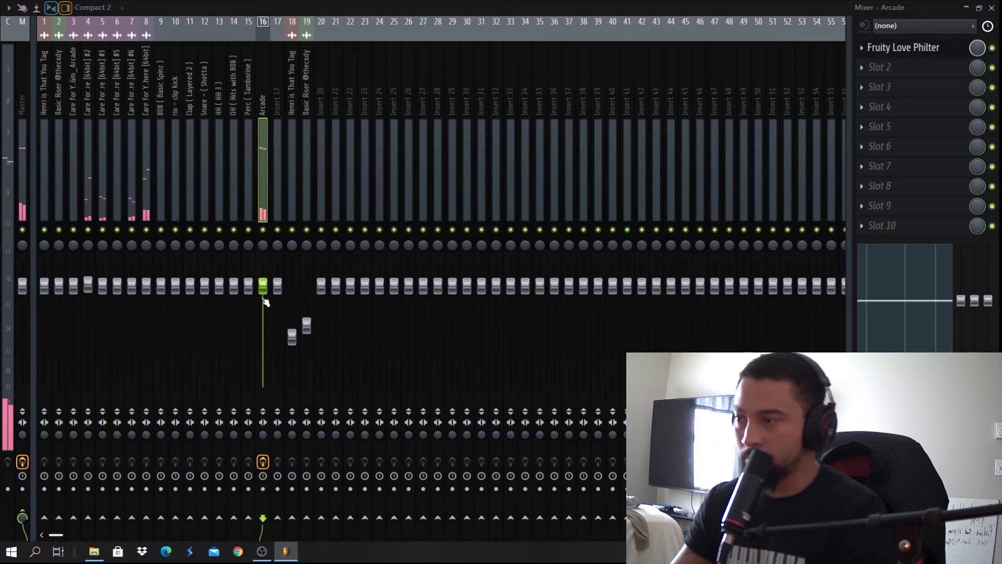
left_click(911, 68)
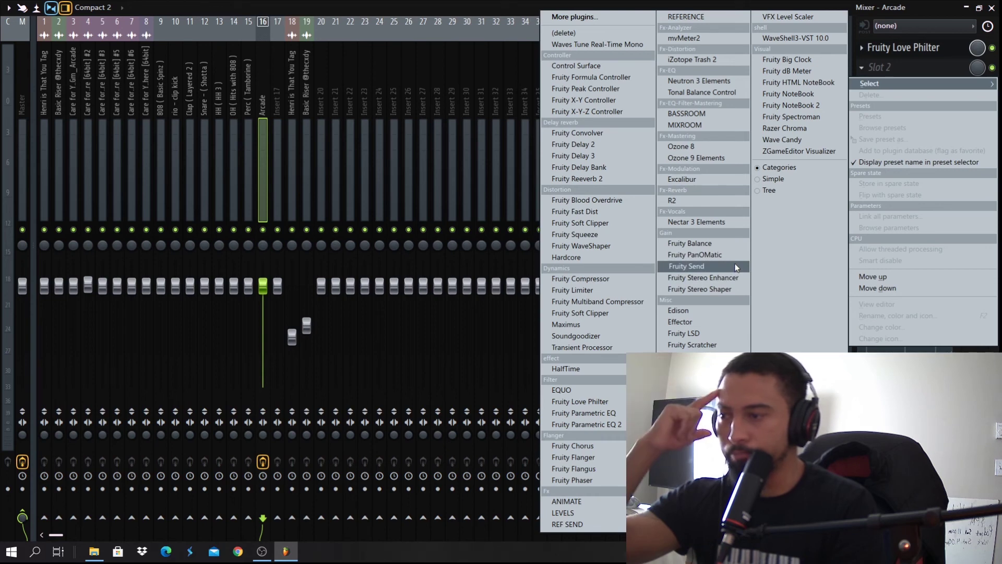
left_click(584, 179)
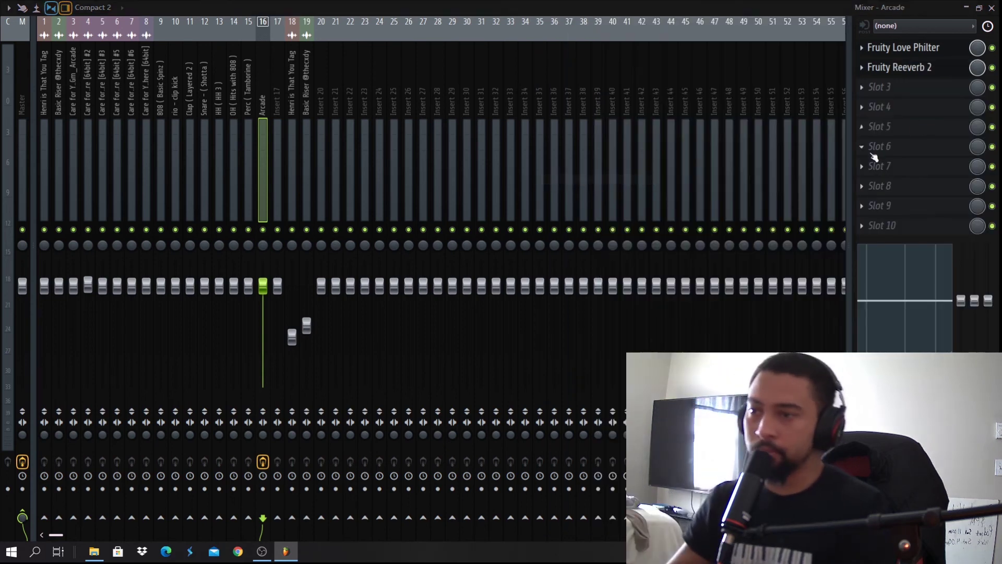
Start playback and restore the maximized mixer so the main toolbar and browser are back on screen.
key("space")
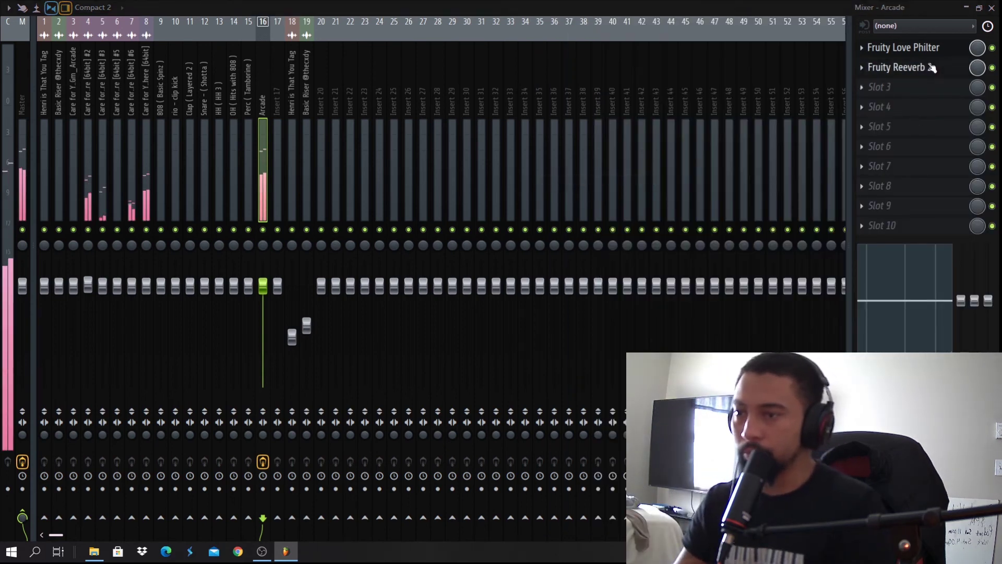
right_click(906, 69)
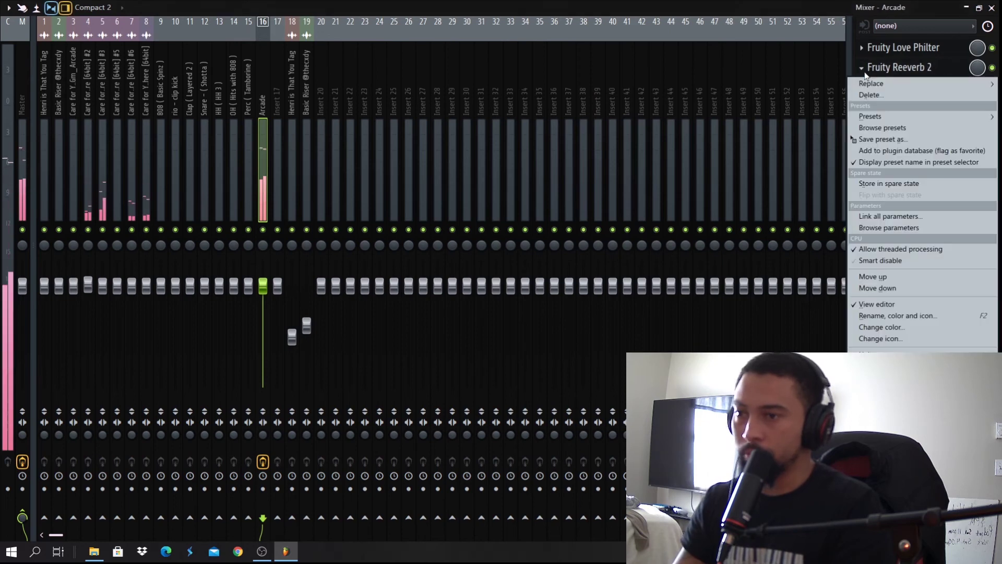
left_click(898, 13)
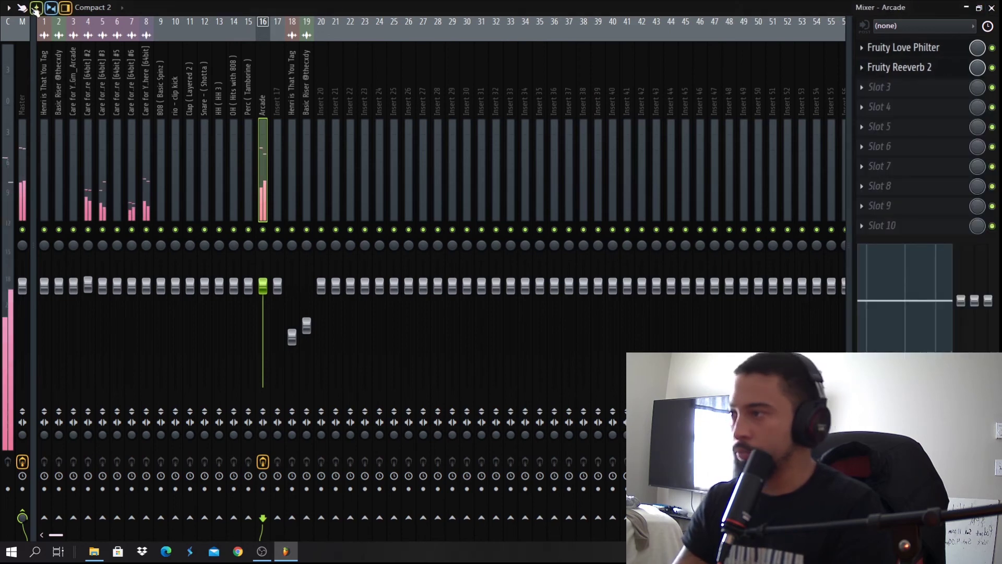
left_click(9, 8)
left_click(53, 79)
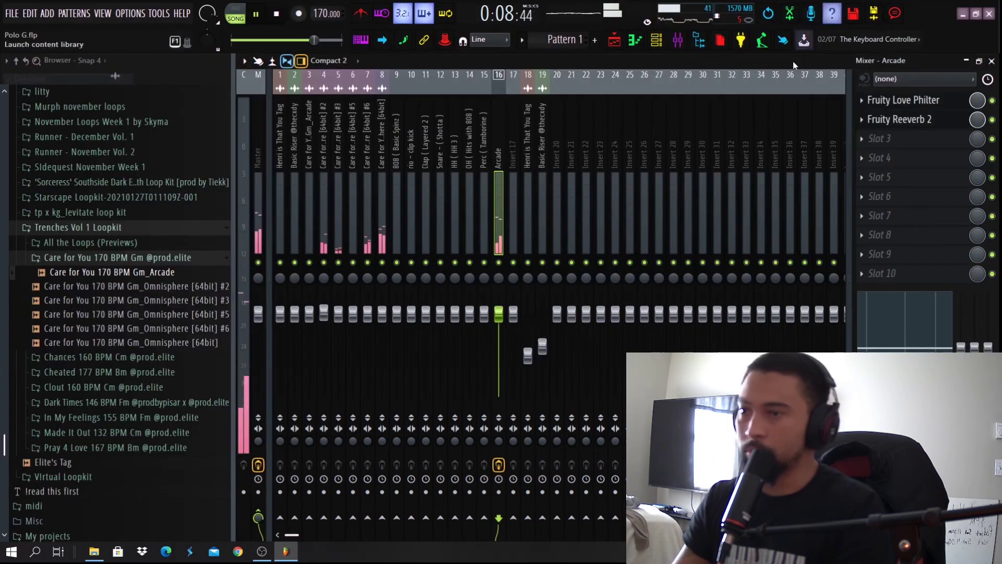
Balance the dry and wet levels of Fruity Reeverb 2 on the Arcade track, raising the dry level past 76%.
left_click(939, 122)
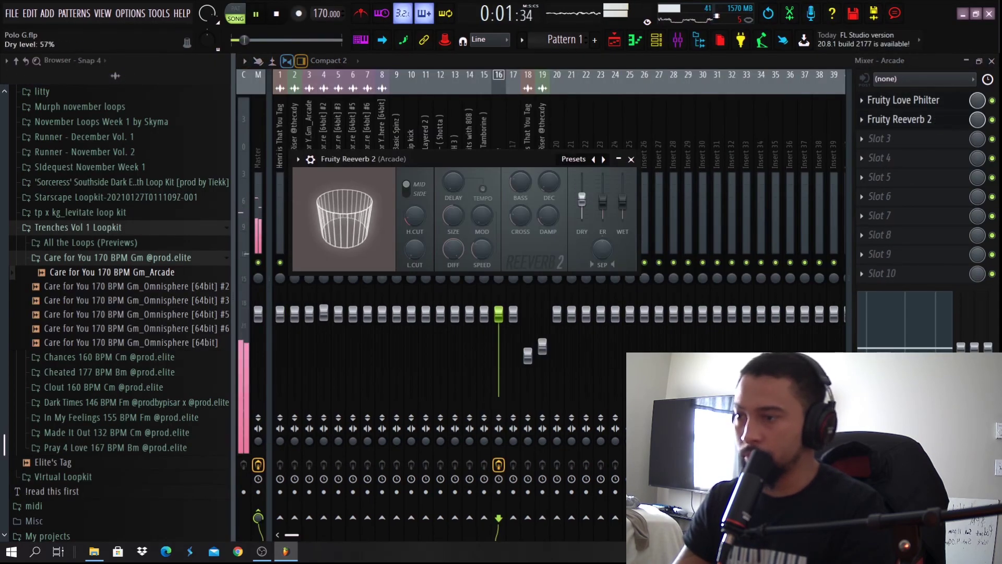
left_click_drag(622, 202, 585, 195)
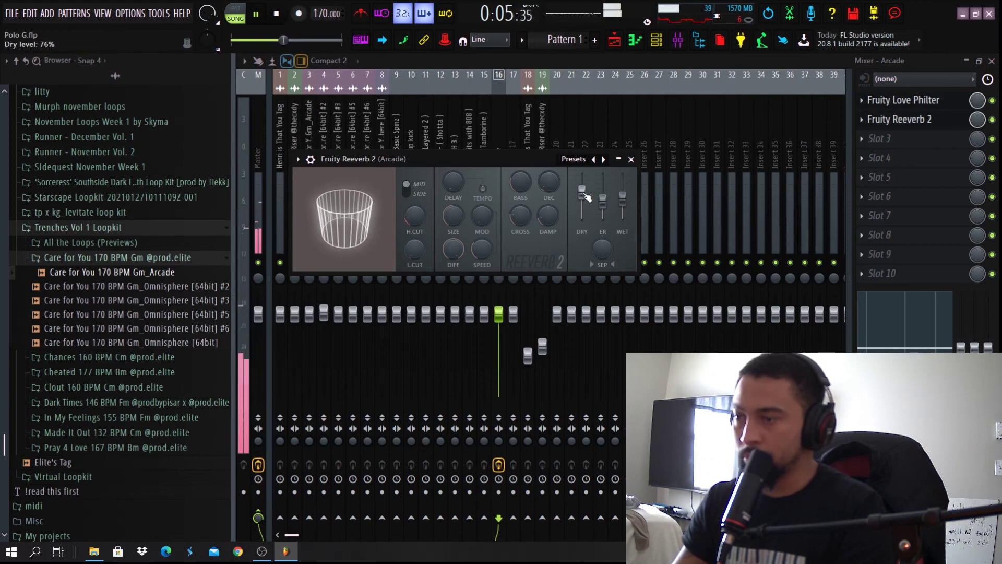
left_click_drag(585, 194, 584, 186)
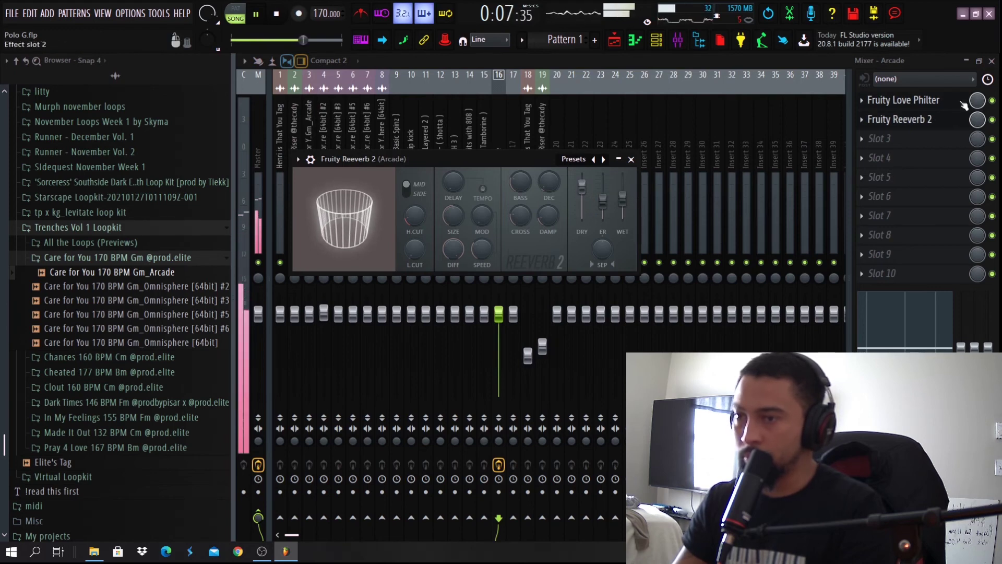
Load the Lowpass 2 preset in the Arcade track's Fruity Love Philter and set its slot mix level to 66%.
left_click(992, 100)
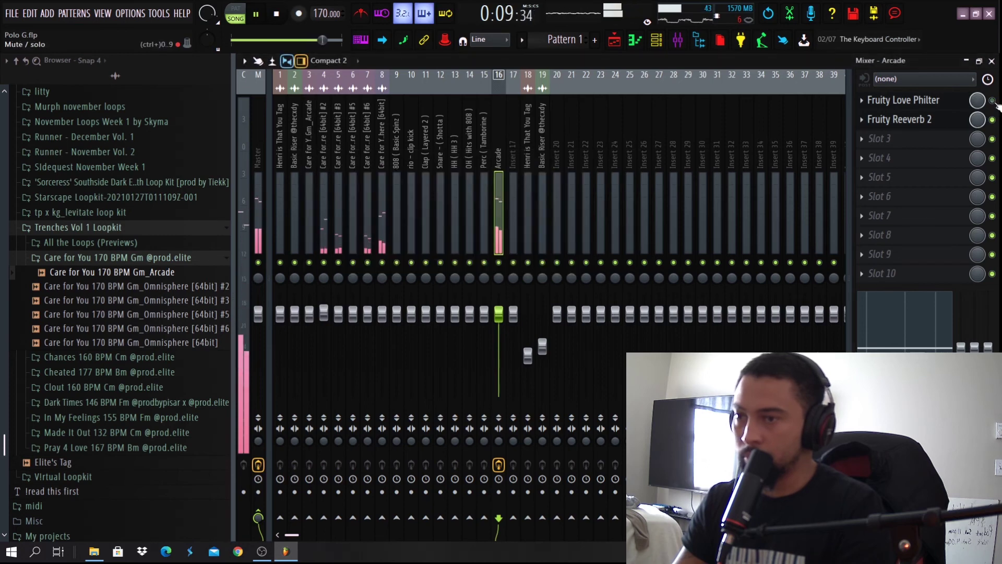
left_click(911, 99)
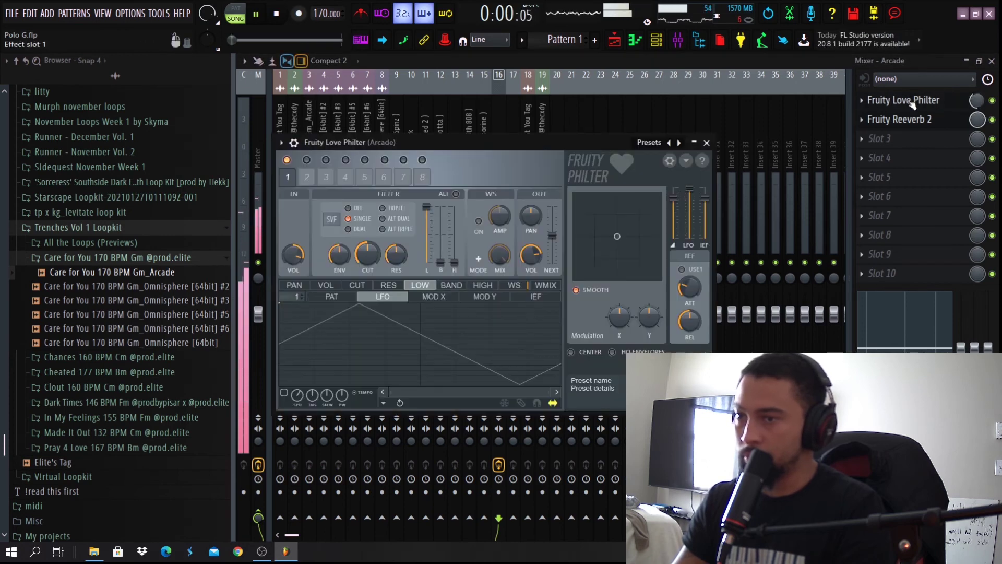
left_click(650, 142)
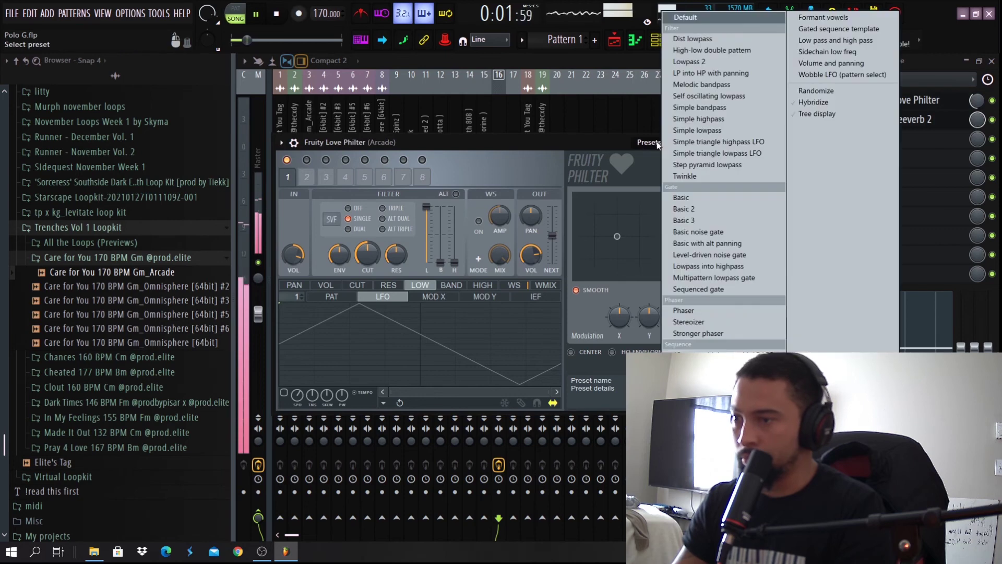
left_click(689, 61)
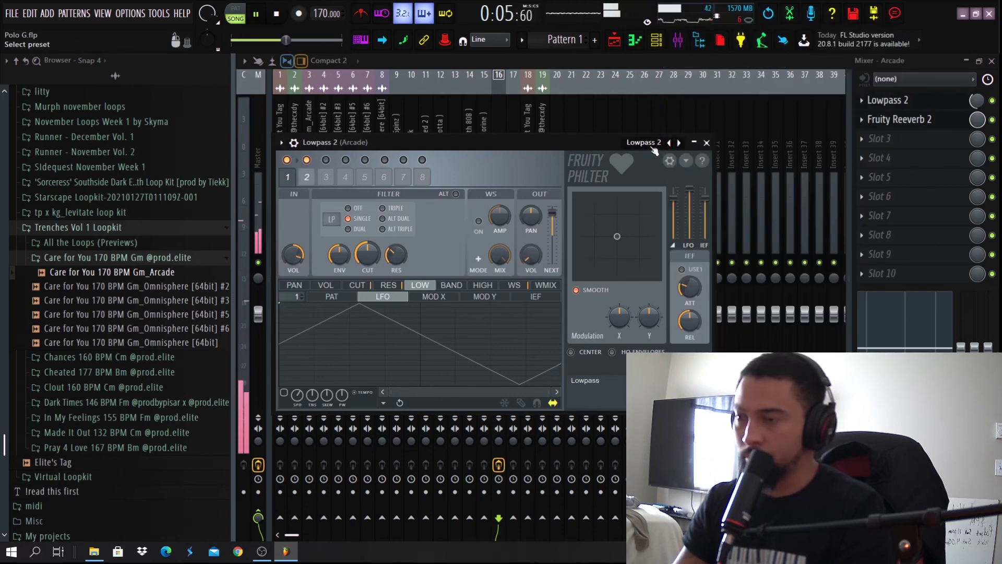
key("Escape")
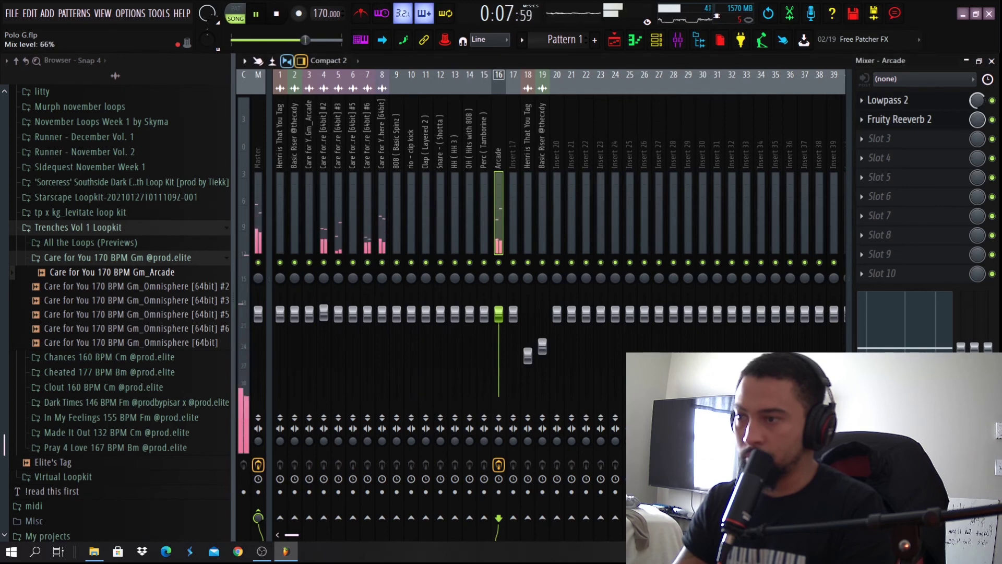
Shift the Lowpass 2 filter's X/Y modulation point to about 29% on X, close the filter and stop playback.
left_click(923, 105)
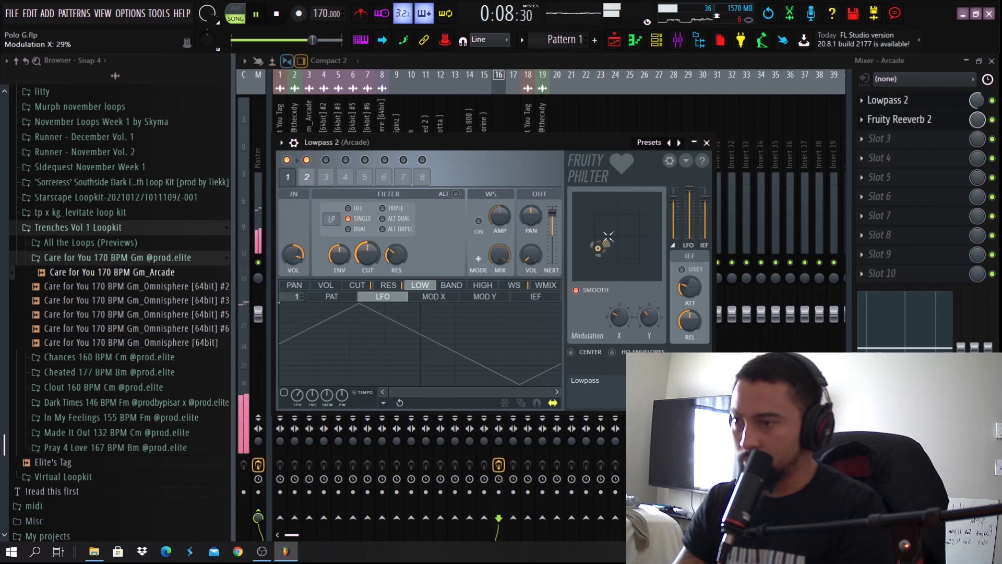
left_click(708, 142)
key("space")
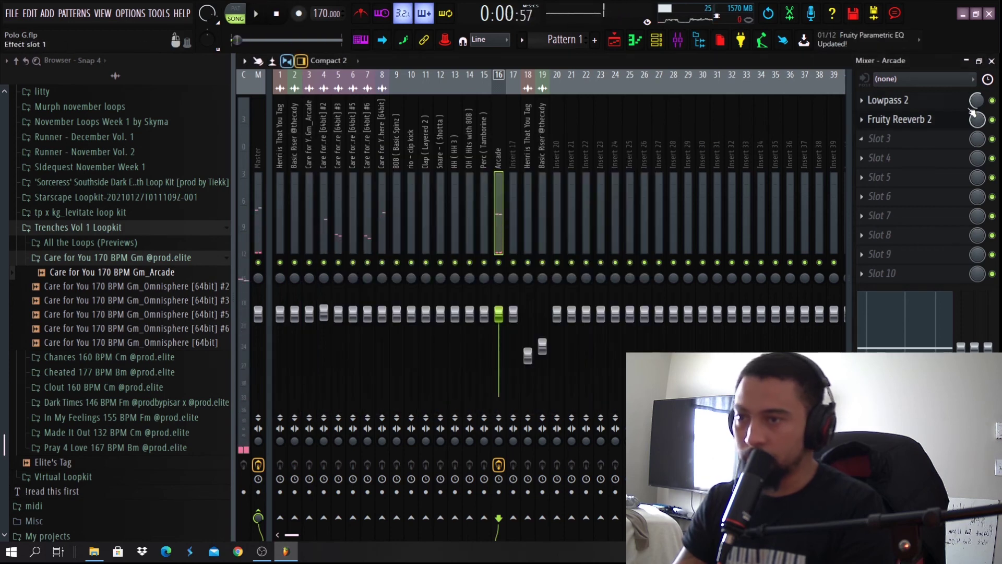
Load Fruity Delay 2 in slot 3 of the Arcade track and set its input volume to 31% during playback.
left_click(865, 142)
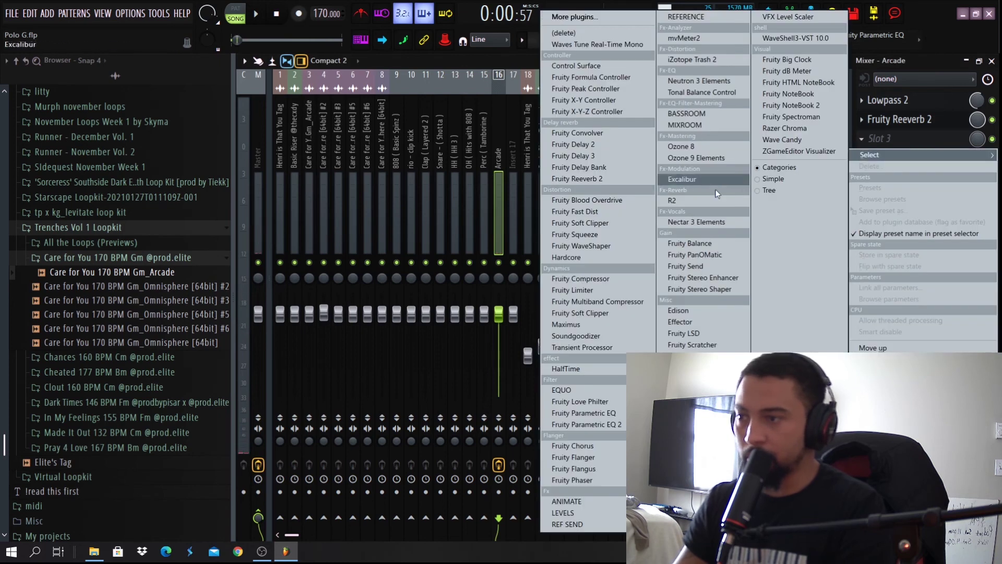
left_click(574, 145)
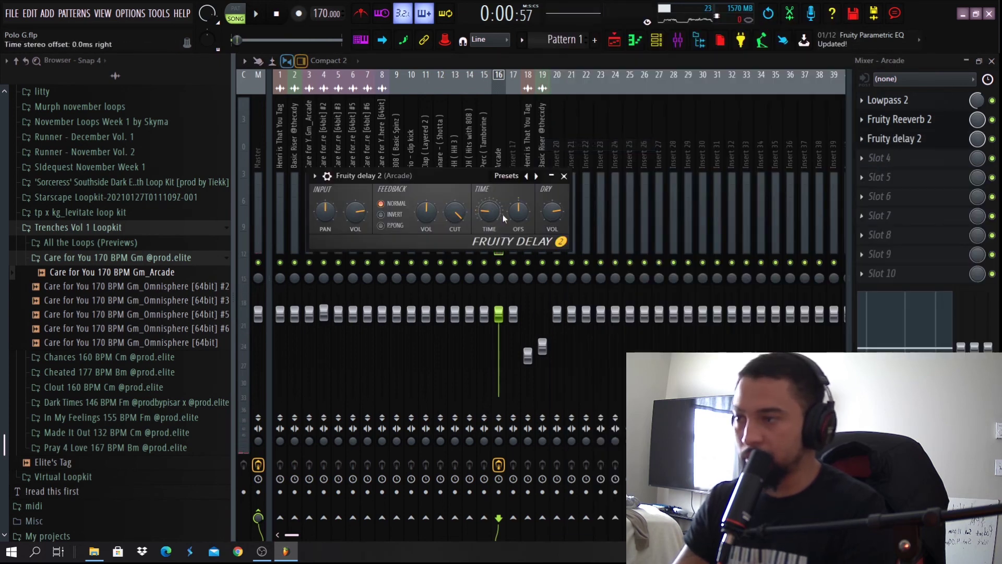
key("space")
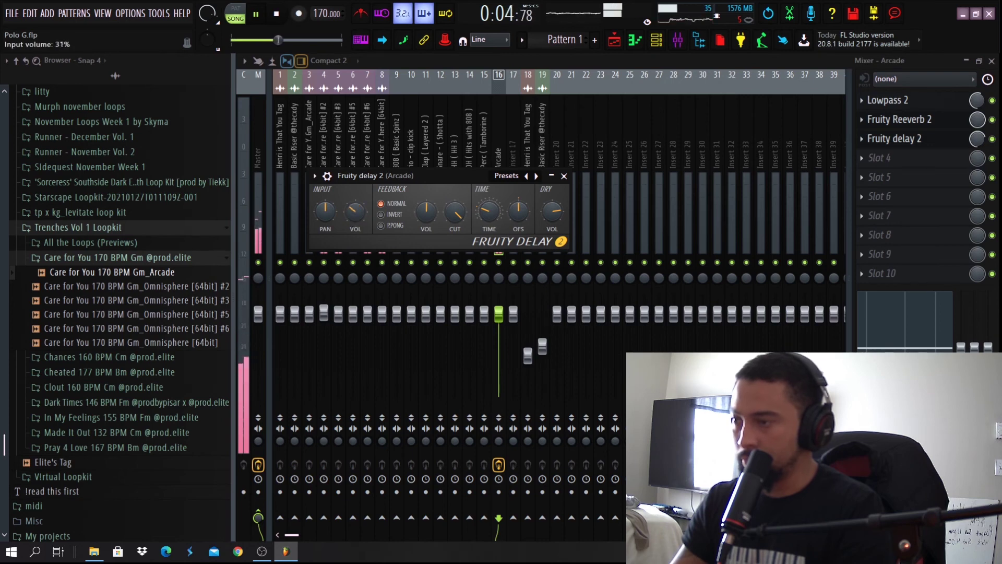
left_click(564, 176)
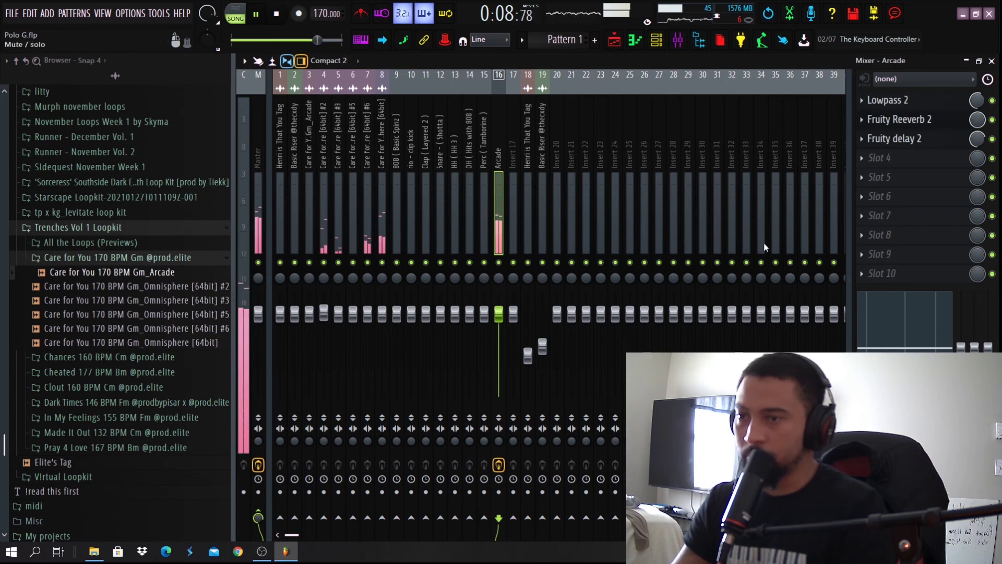
Return the mixer to its smaller window size, stop playback and bring up the playlist.
left_click(980, 62)
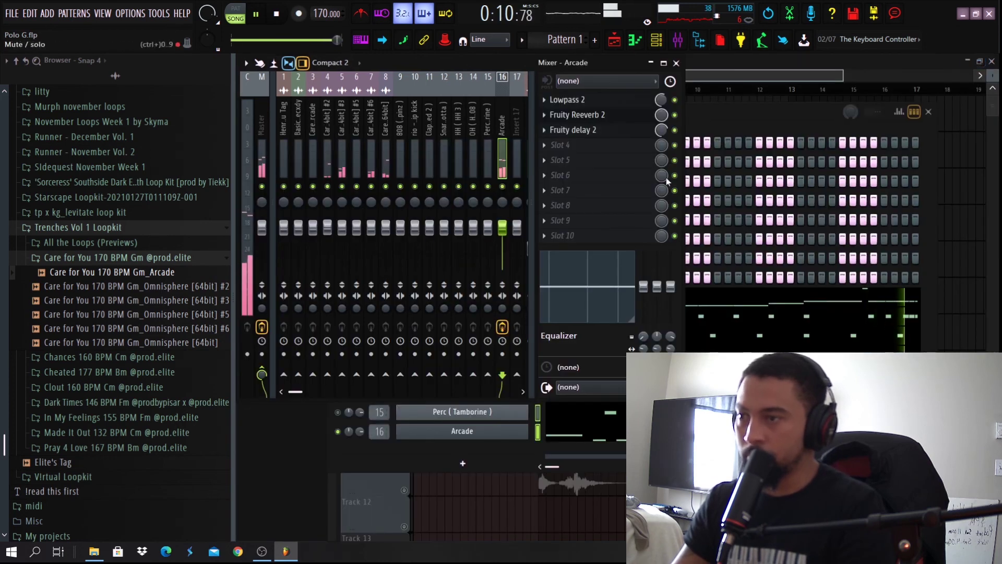
key("space")
key("F5")
scroll(459, 298, "down", 1)
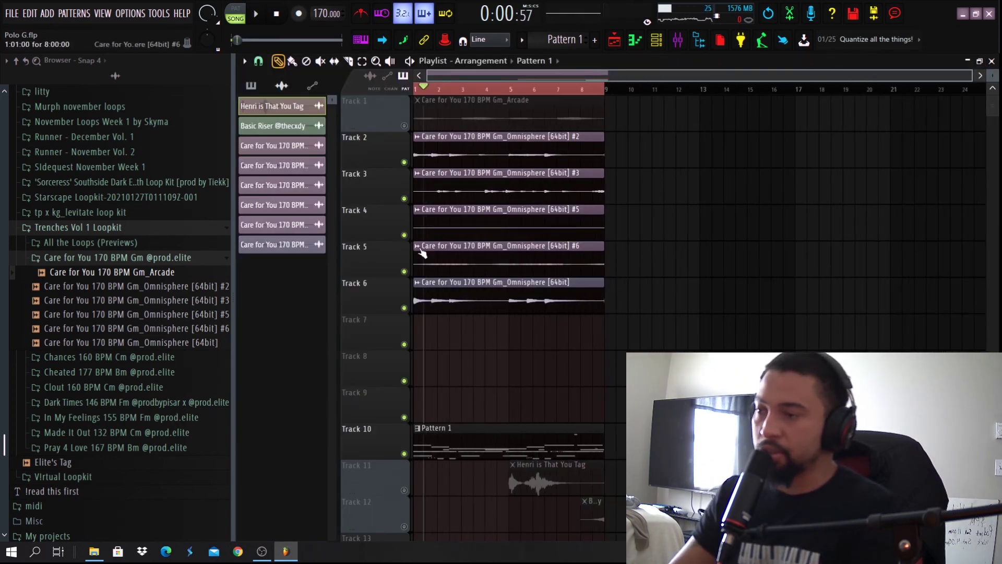